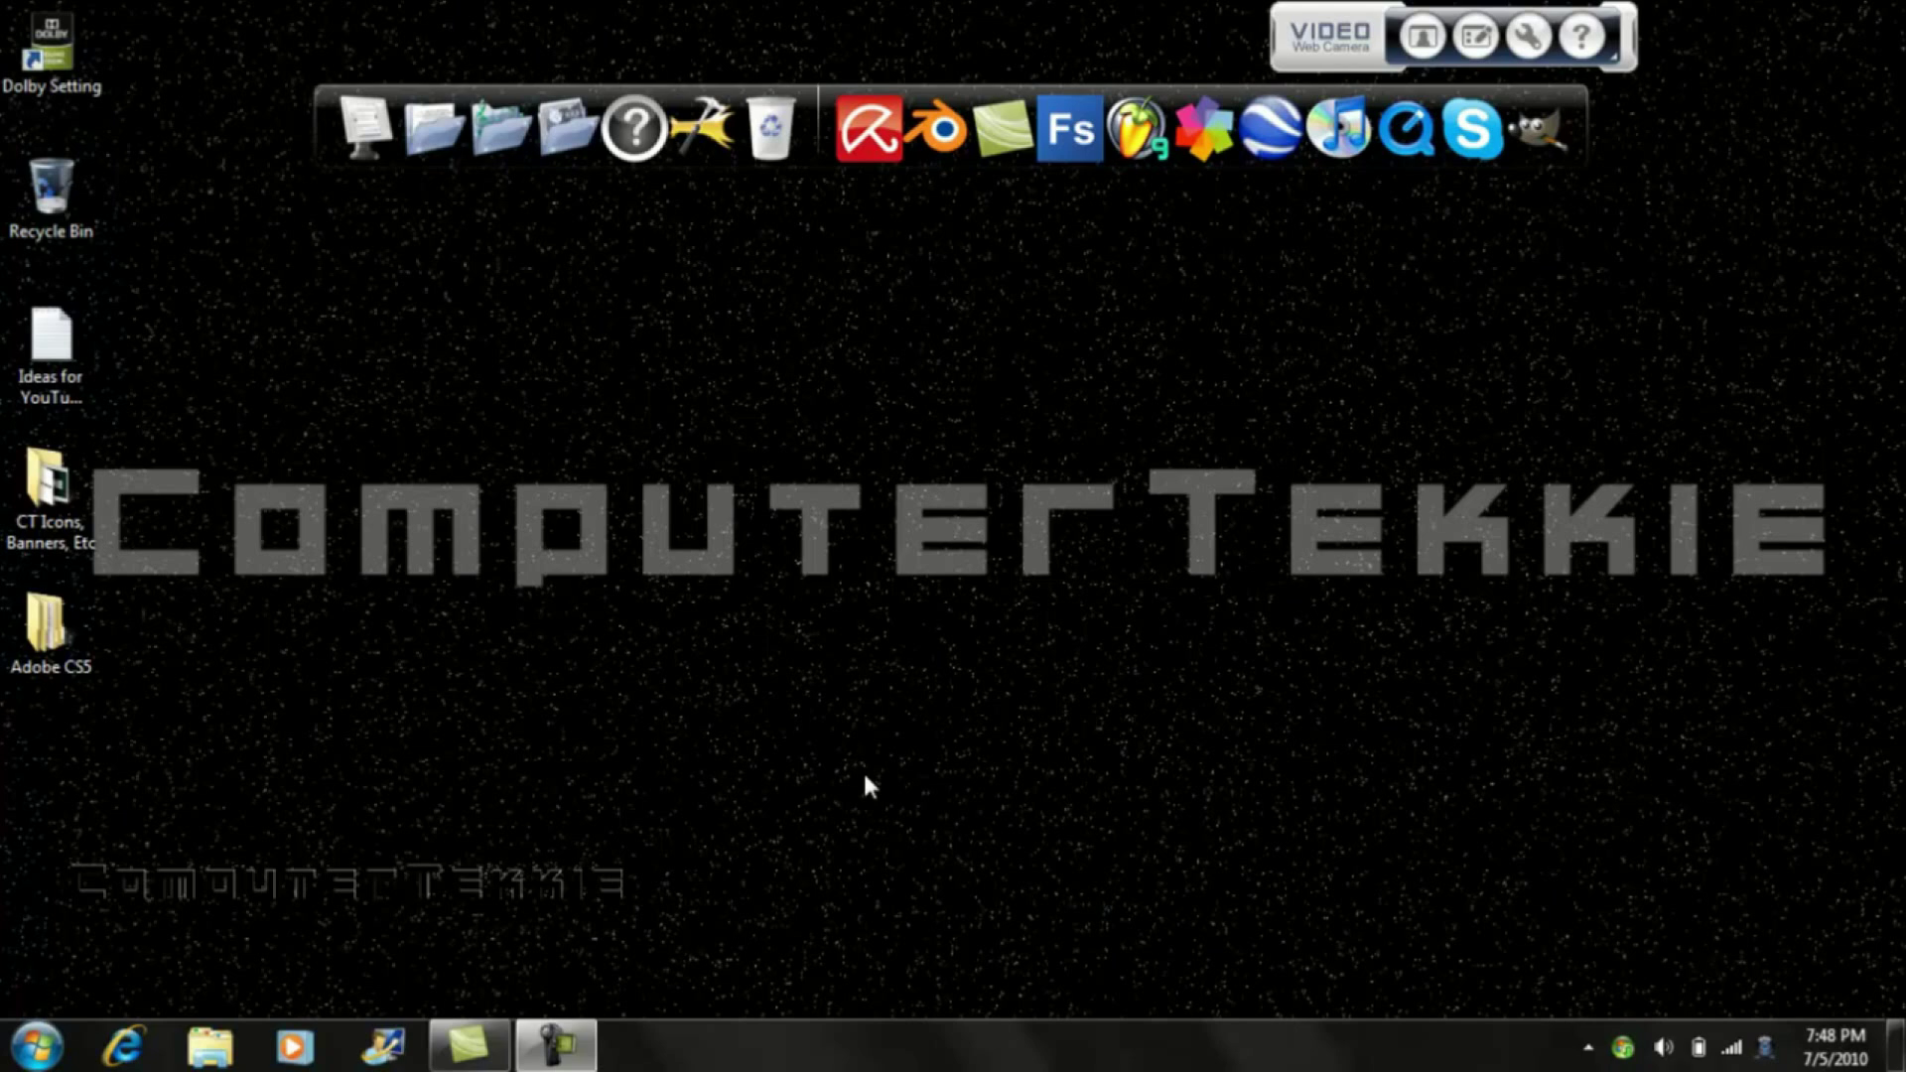
Scroll the ComputerTekkie channel, view a subscriber's Hand Drumming video, then close Internet Explorer
left_click(124, 1048)
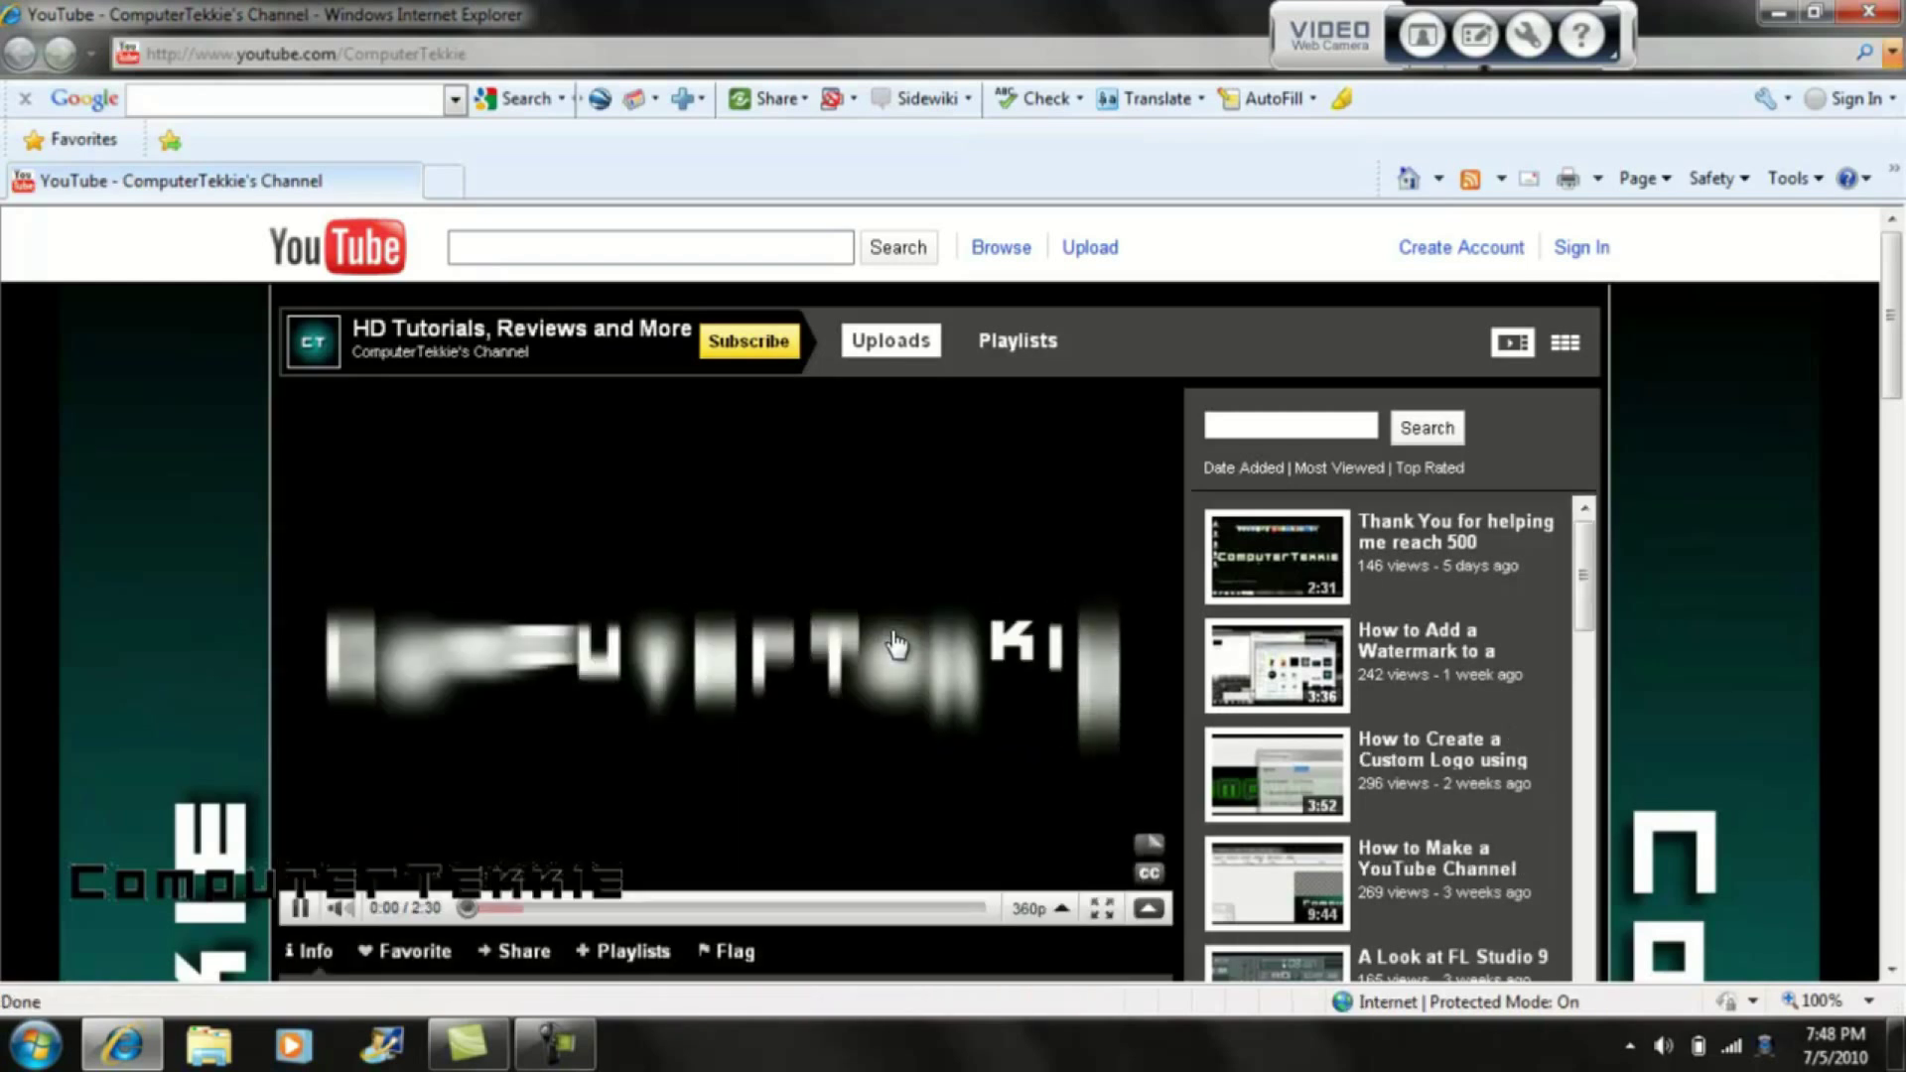
scroll(1692, 559, "down", 1)
scroll(1694, 563, "down", 8)
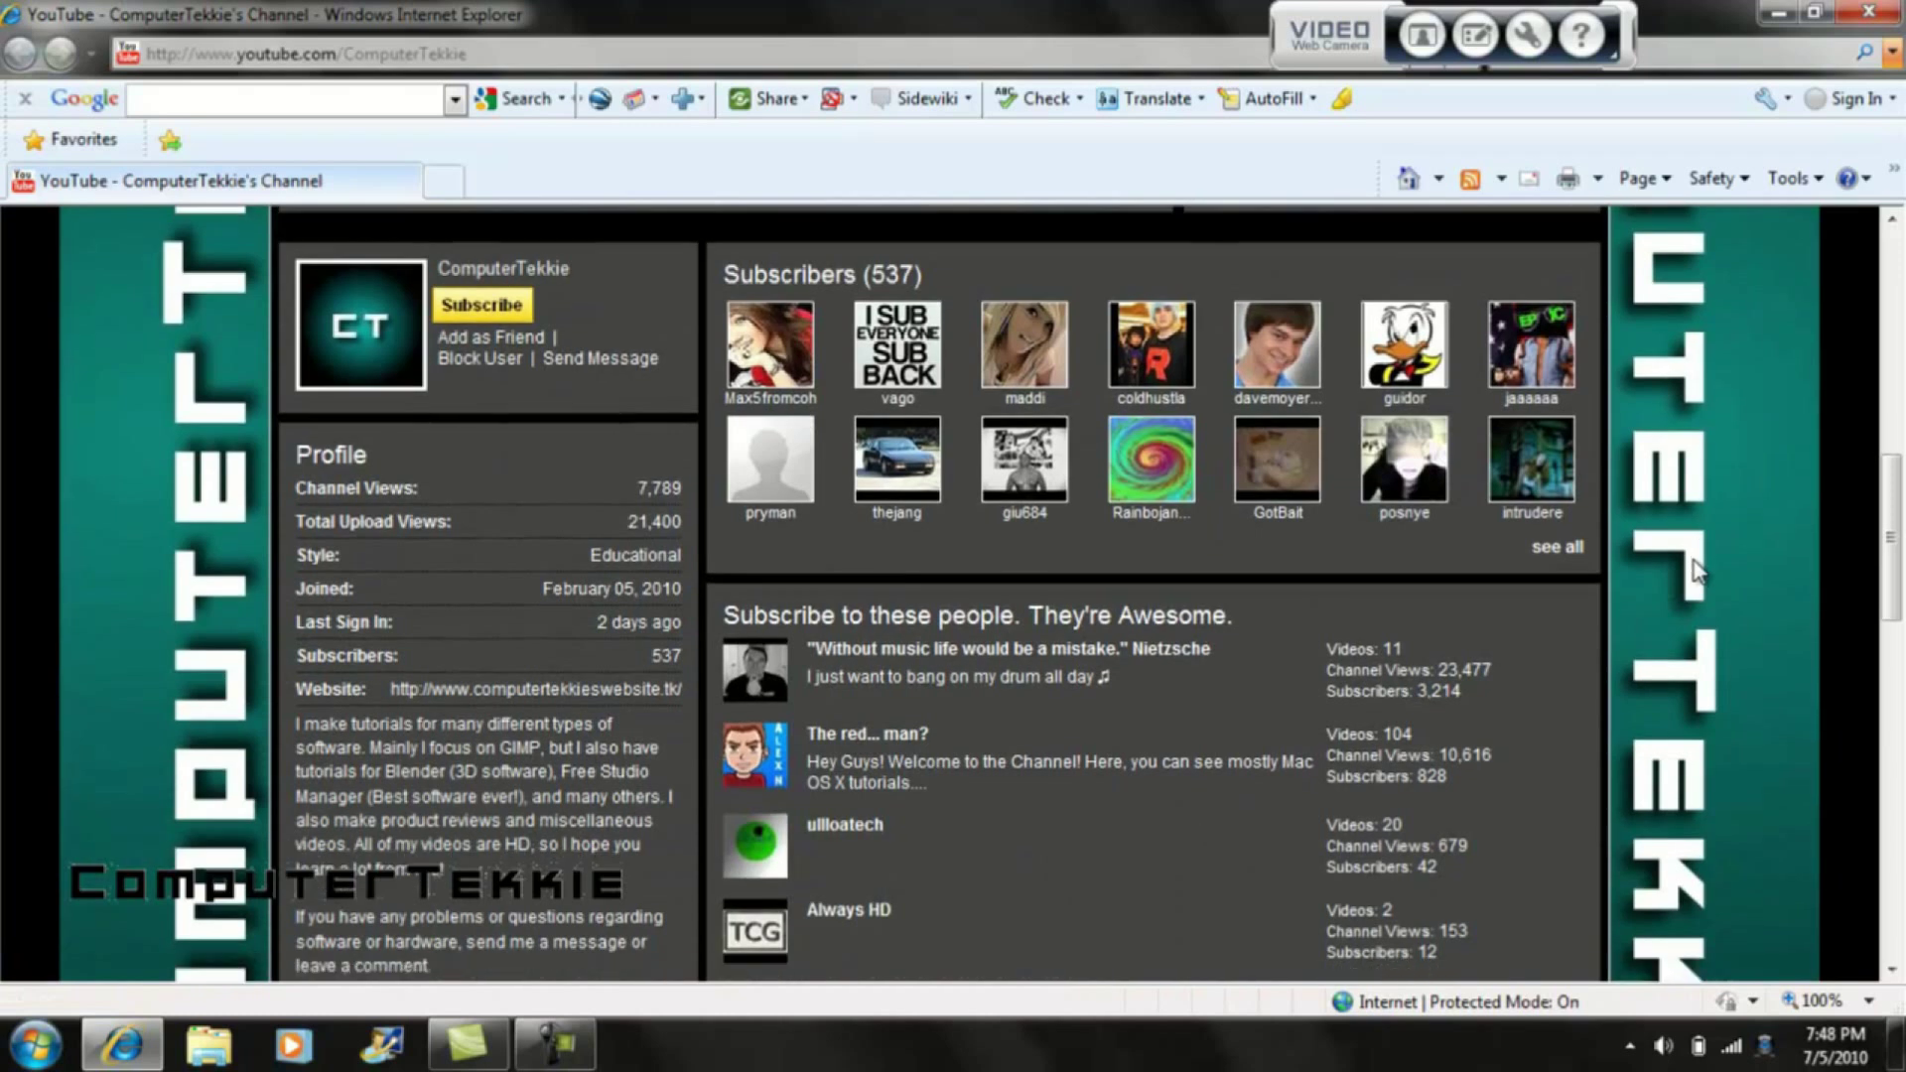
left_click(752, 685)
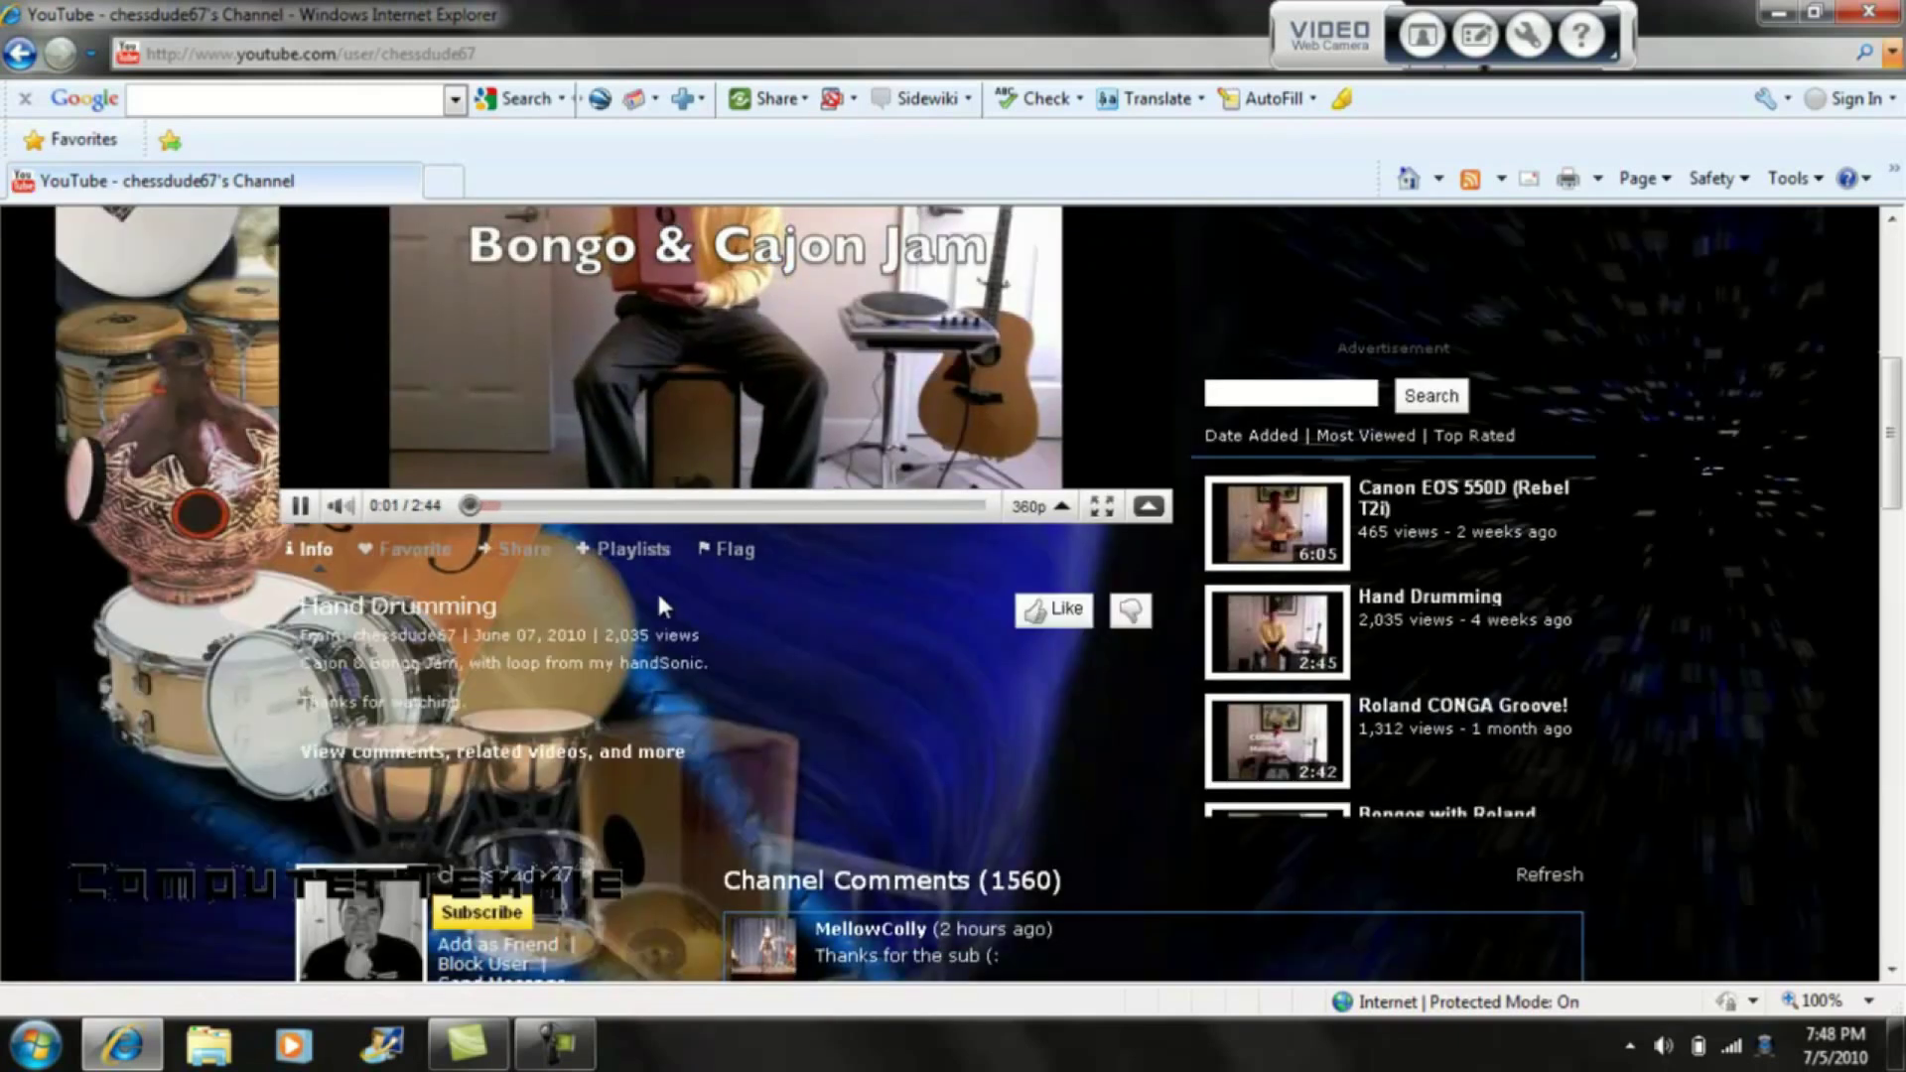
left_click(468, 607)
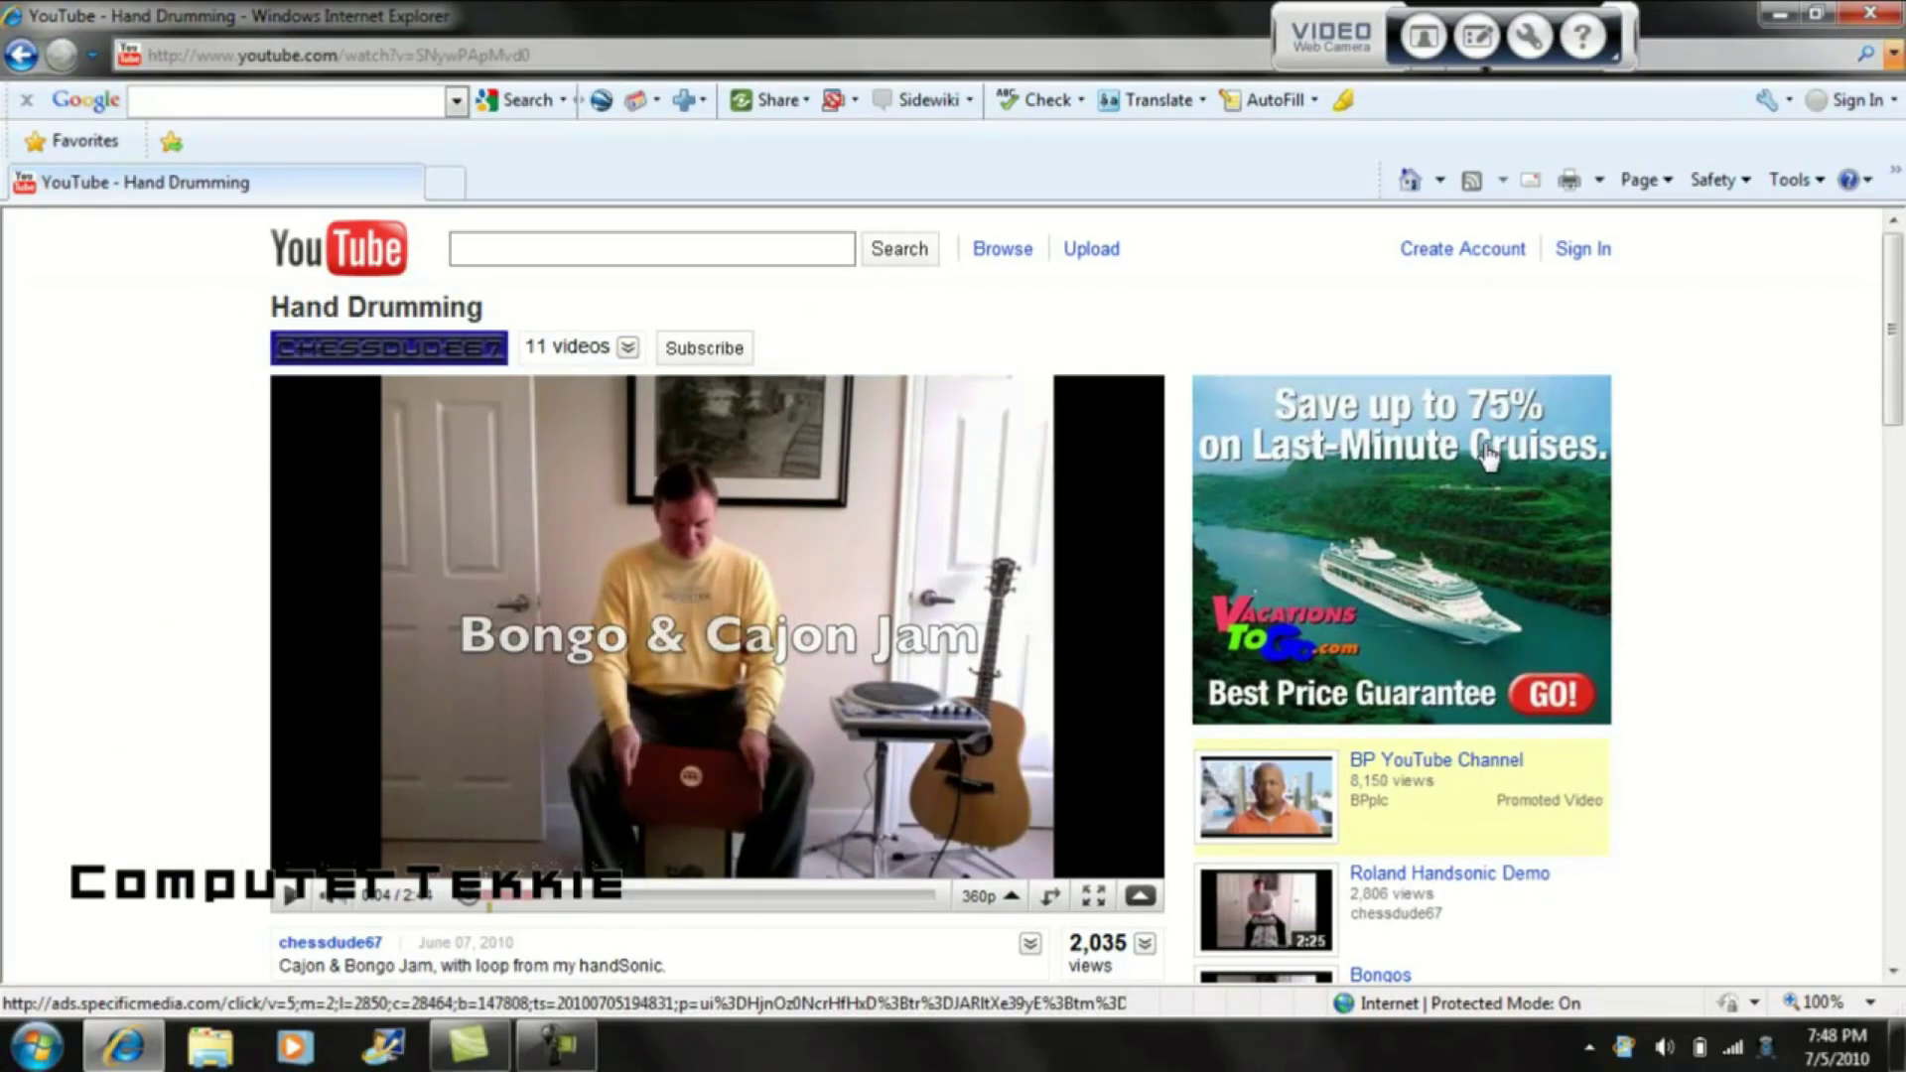
left_click(1870, 13)
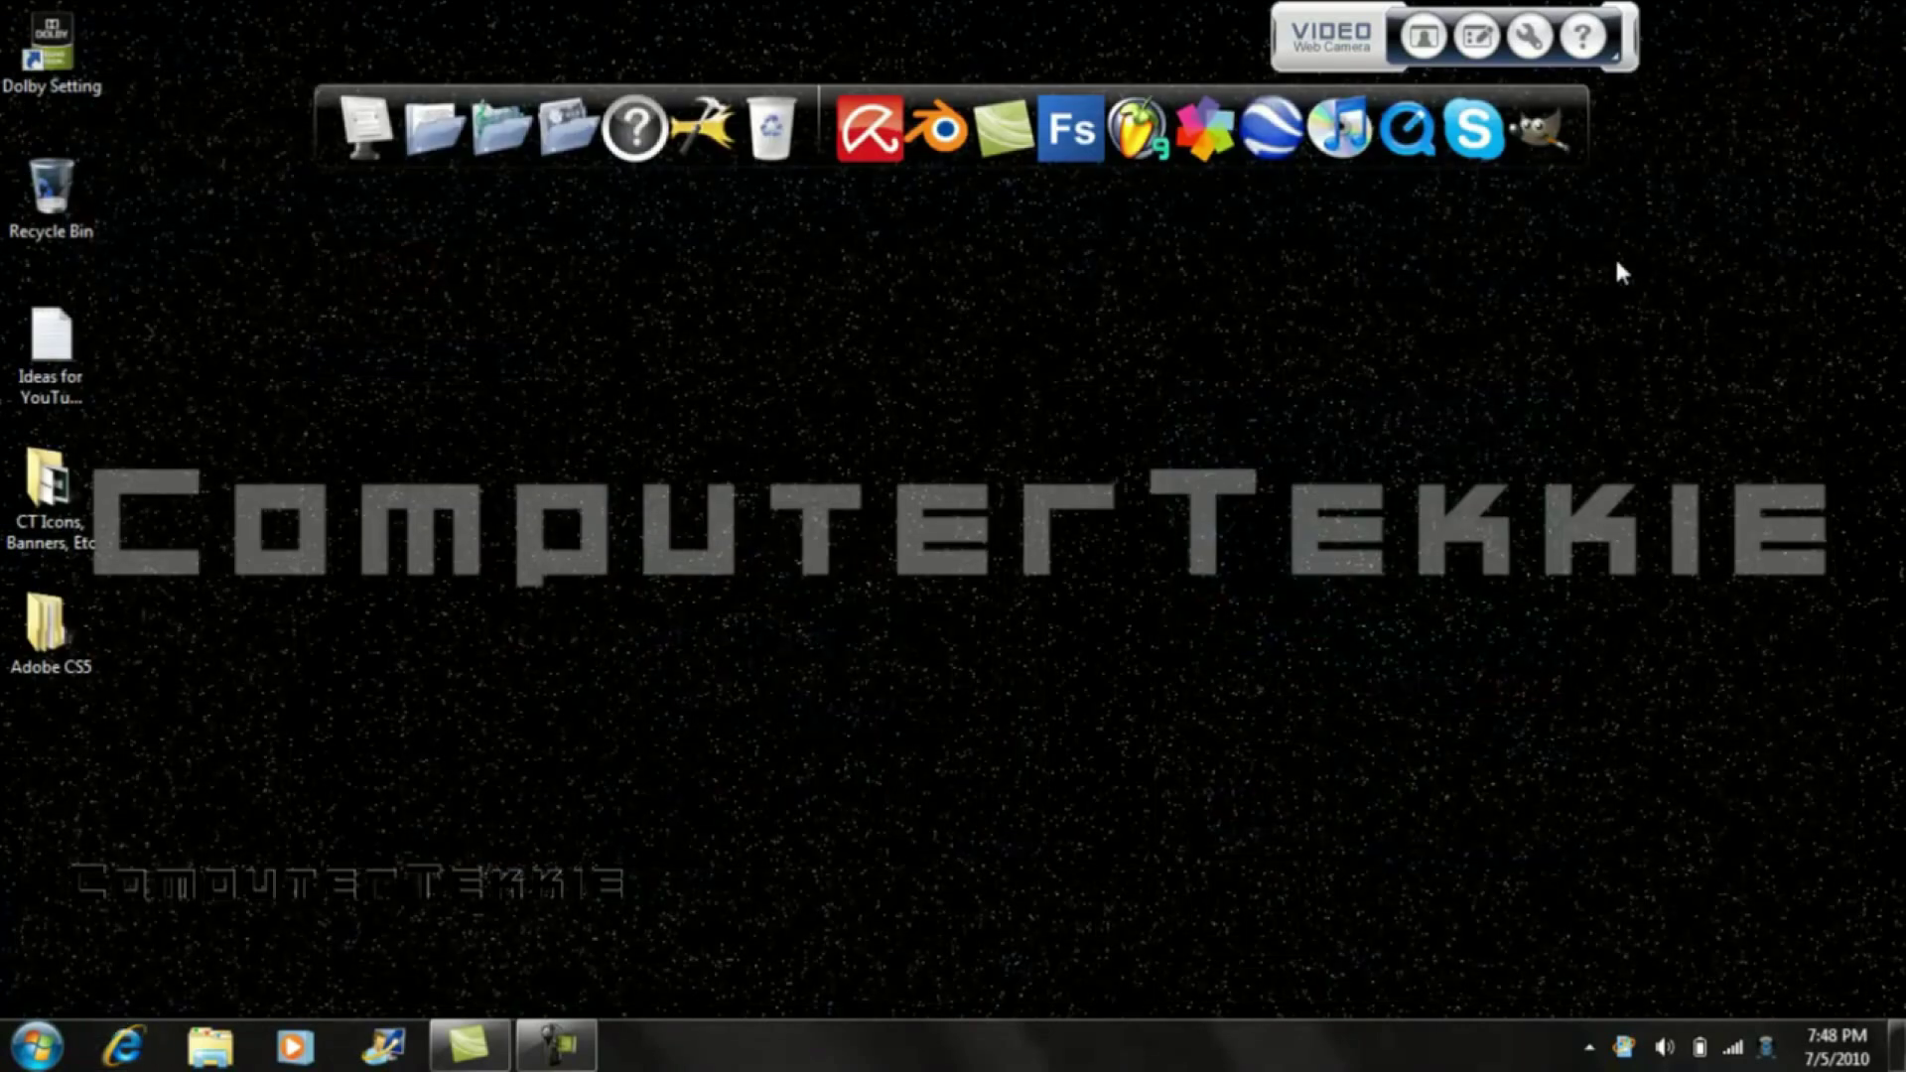
Launch GIMP, reopen the Layers panel from Dockable Dialogs and move it to the left
left_click(1539, 141)
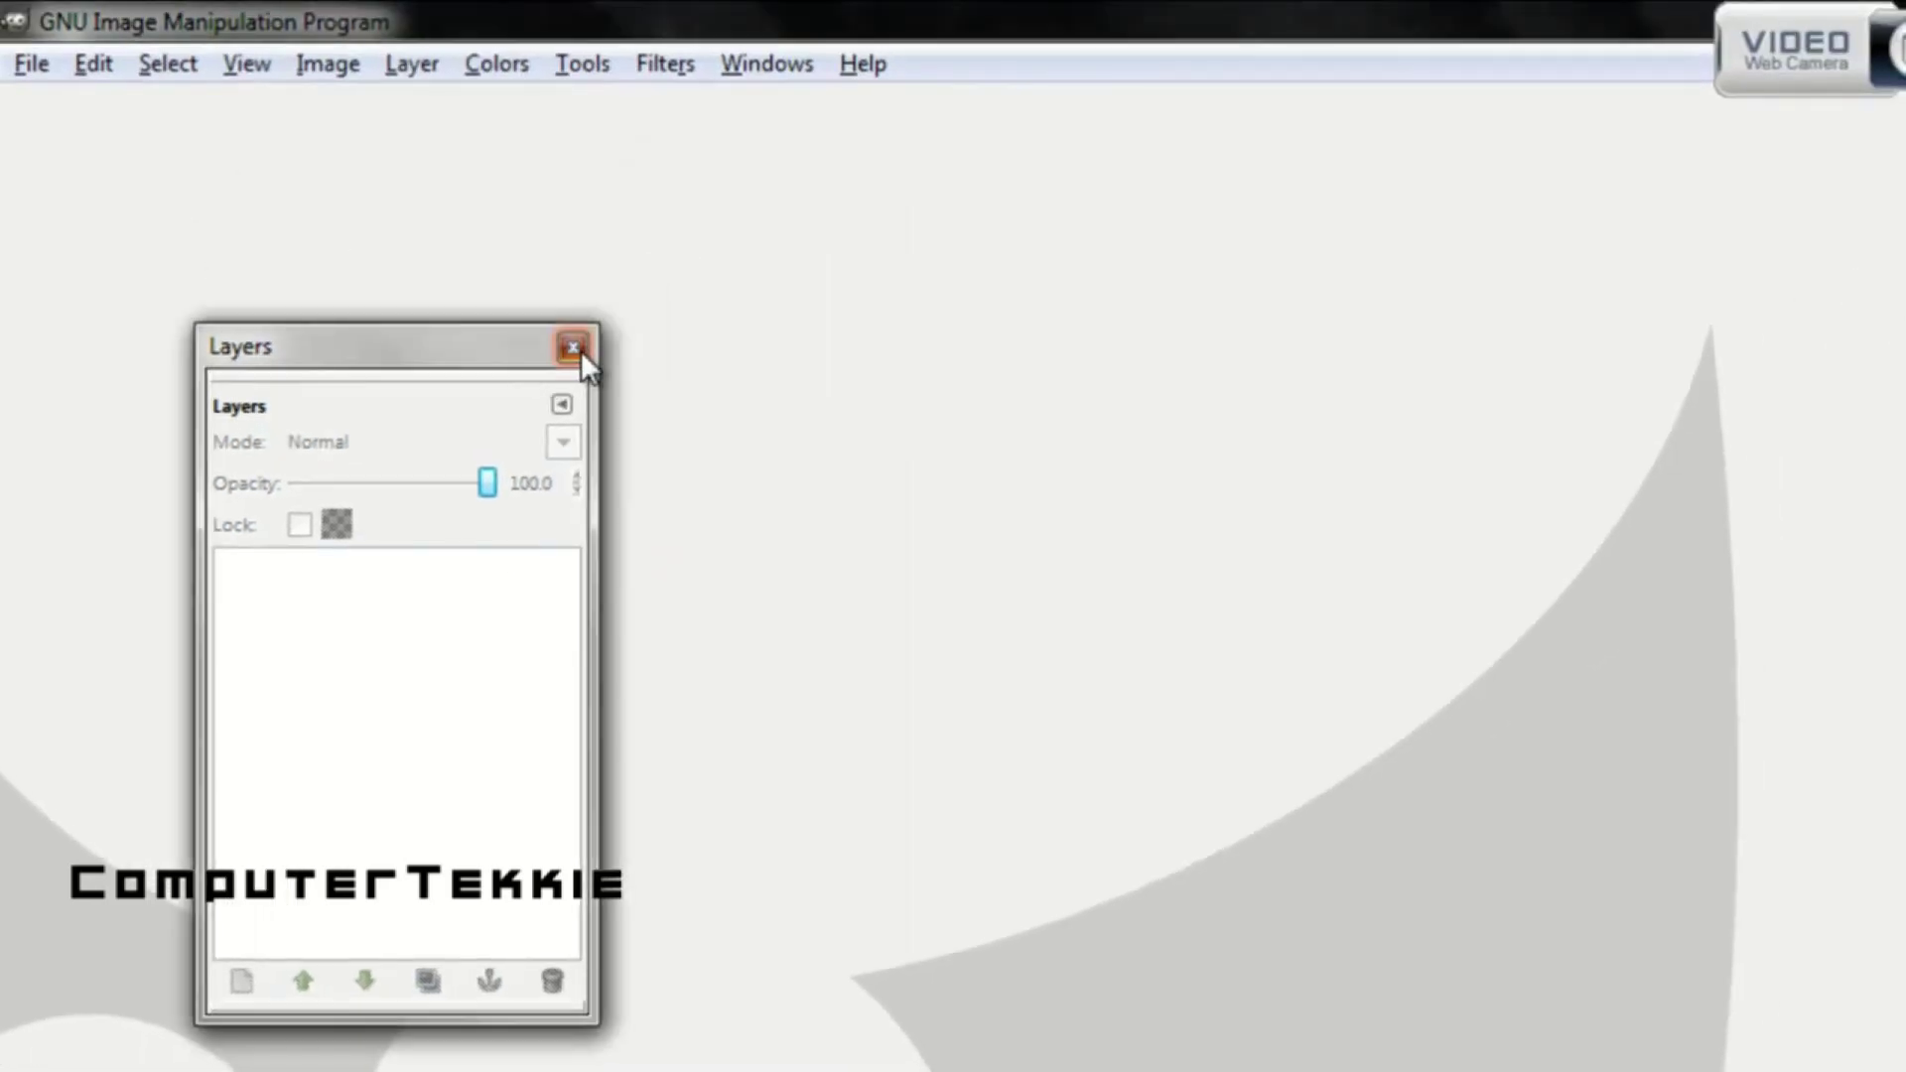
left_click(572, 349)
left_click(869, 310)
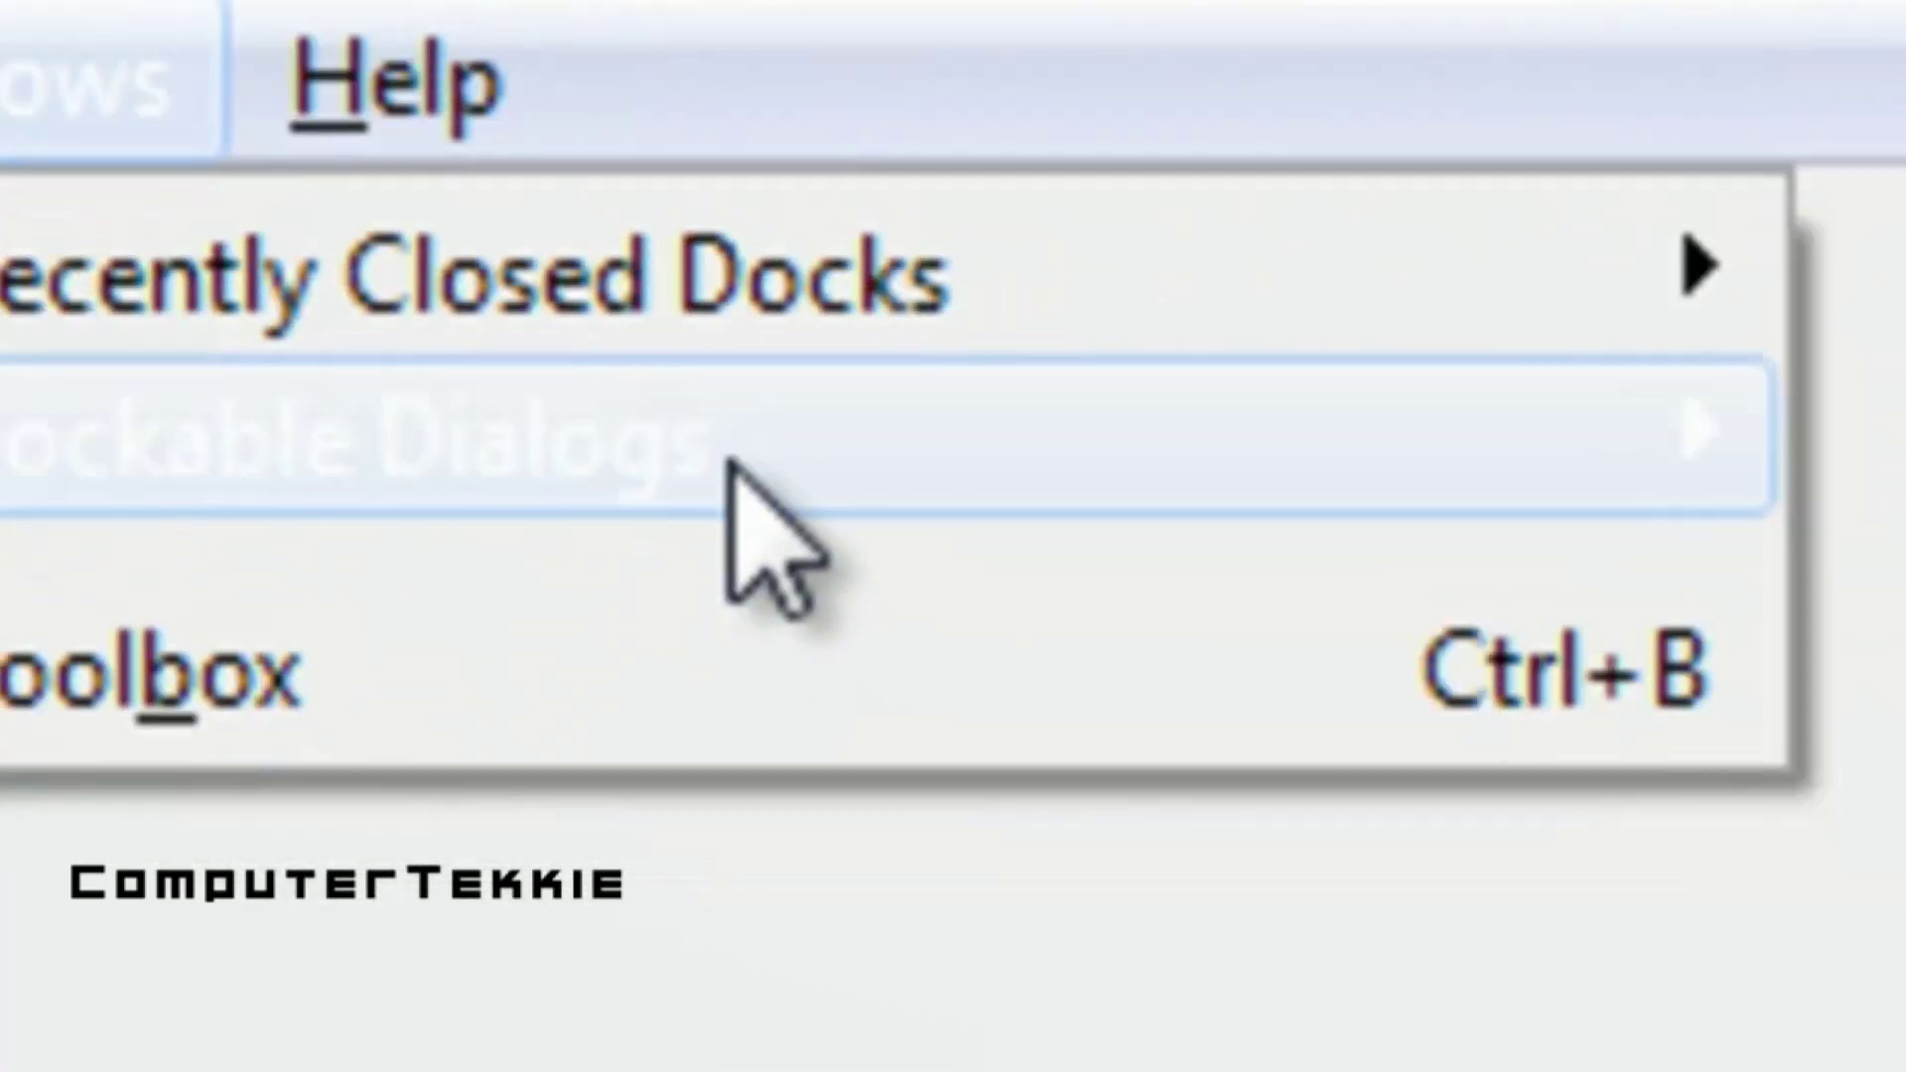
mouse_move(729, 465)
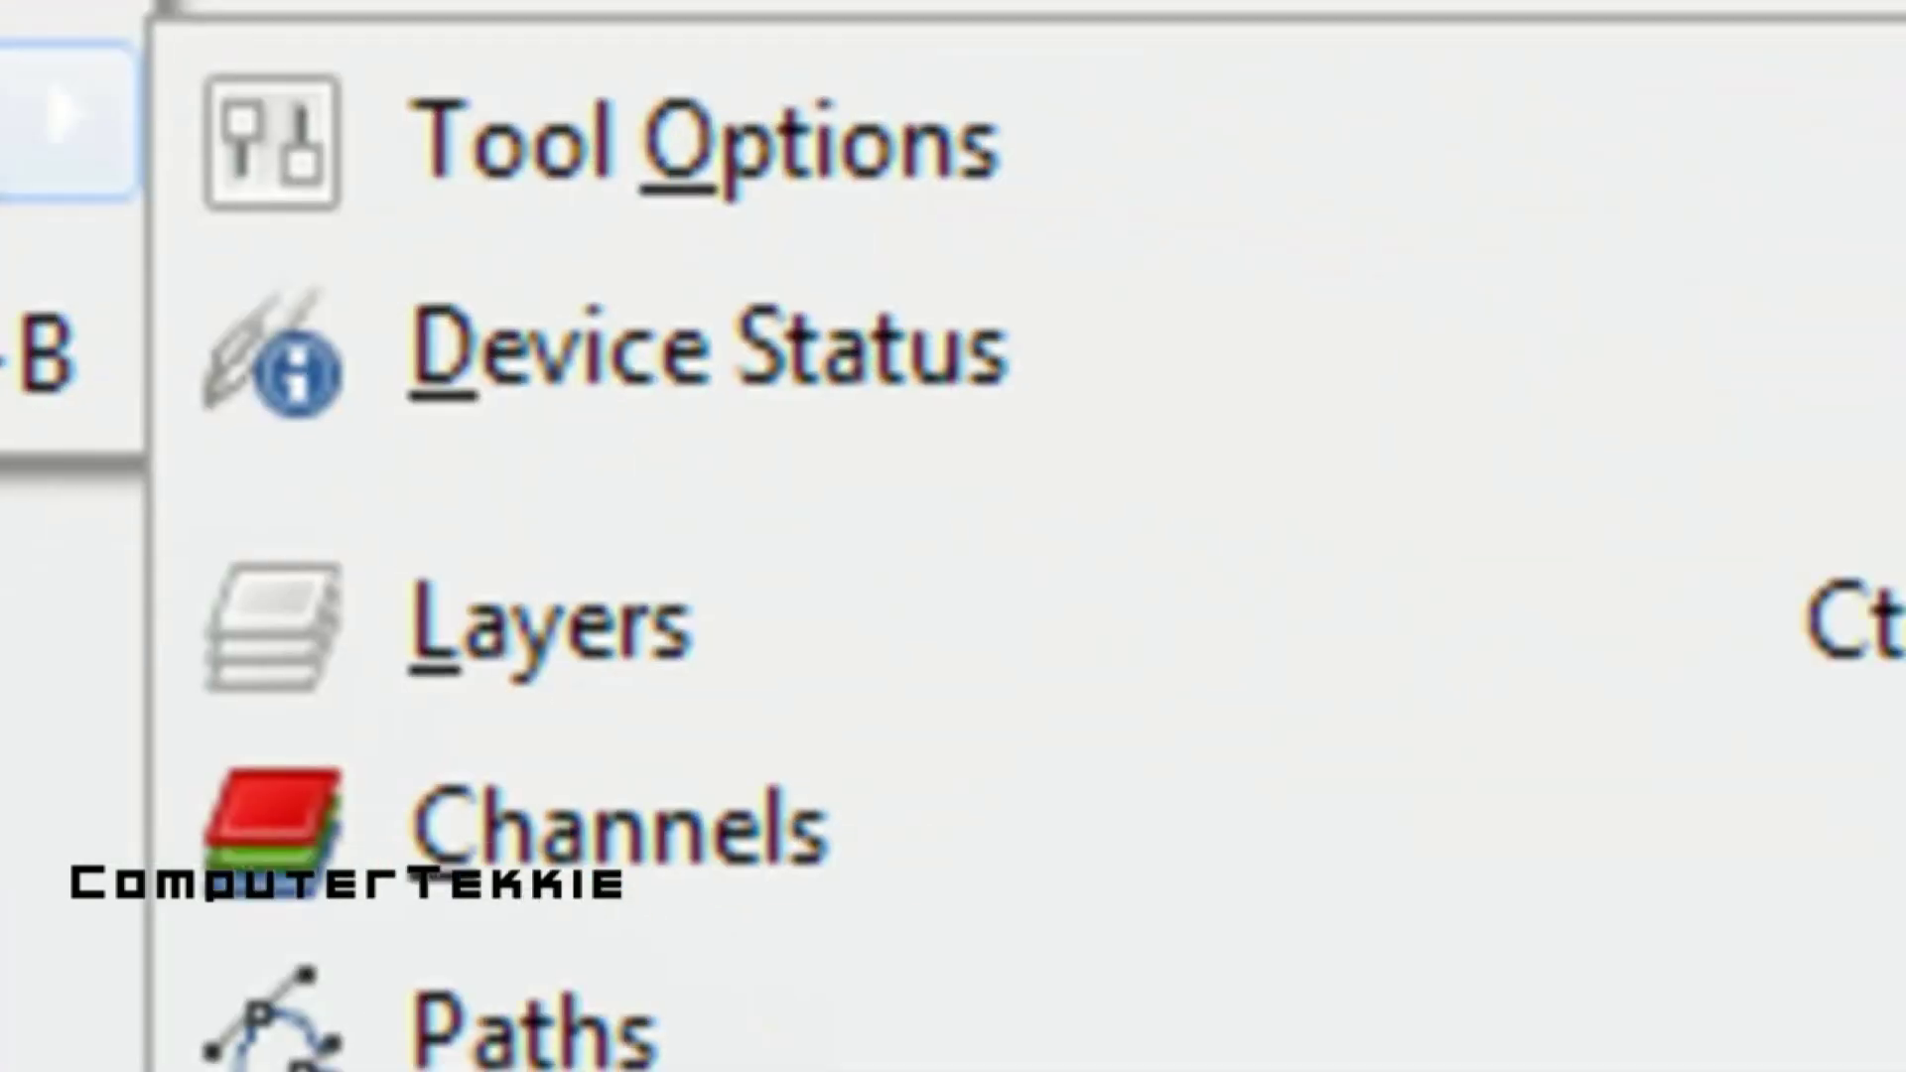
left_click(1905, 997)
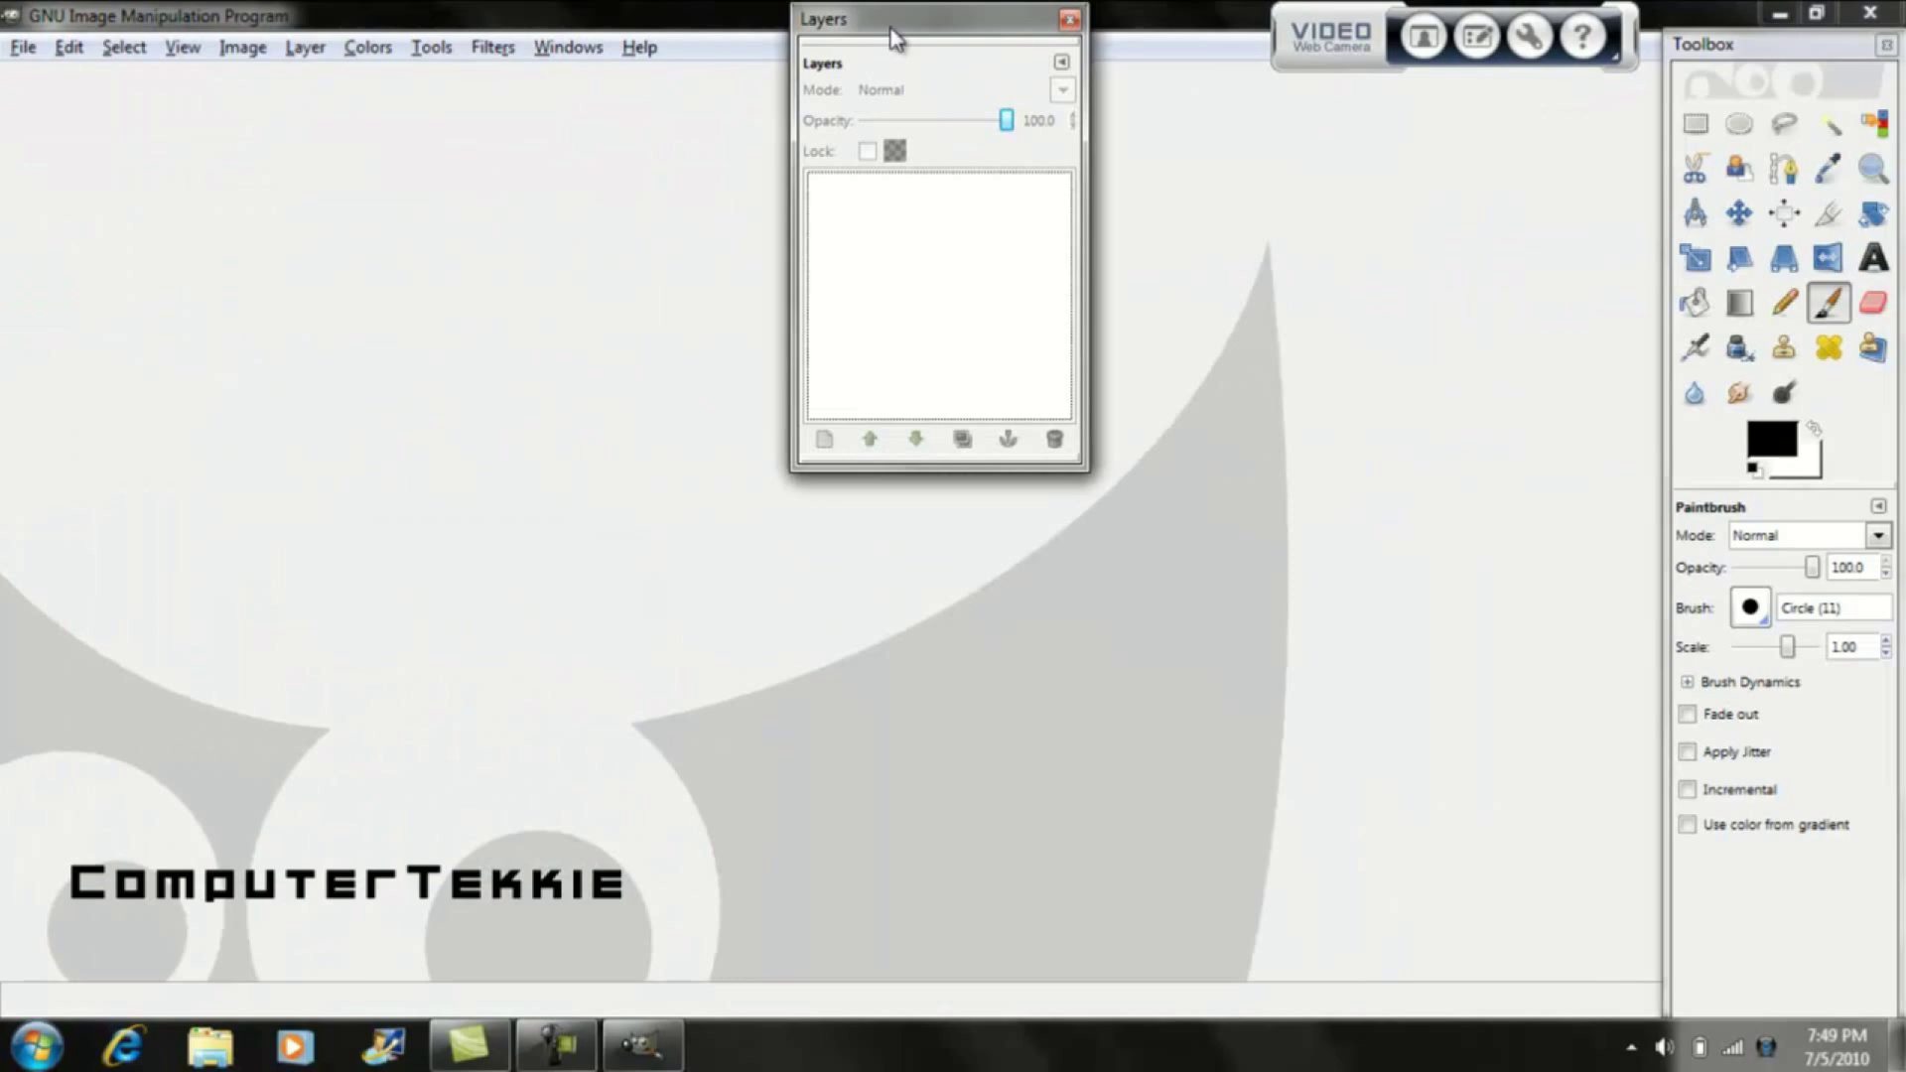
left_click_drag(912, 25, 204, 289)
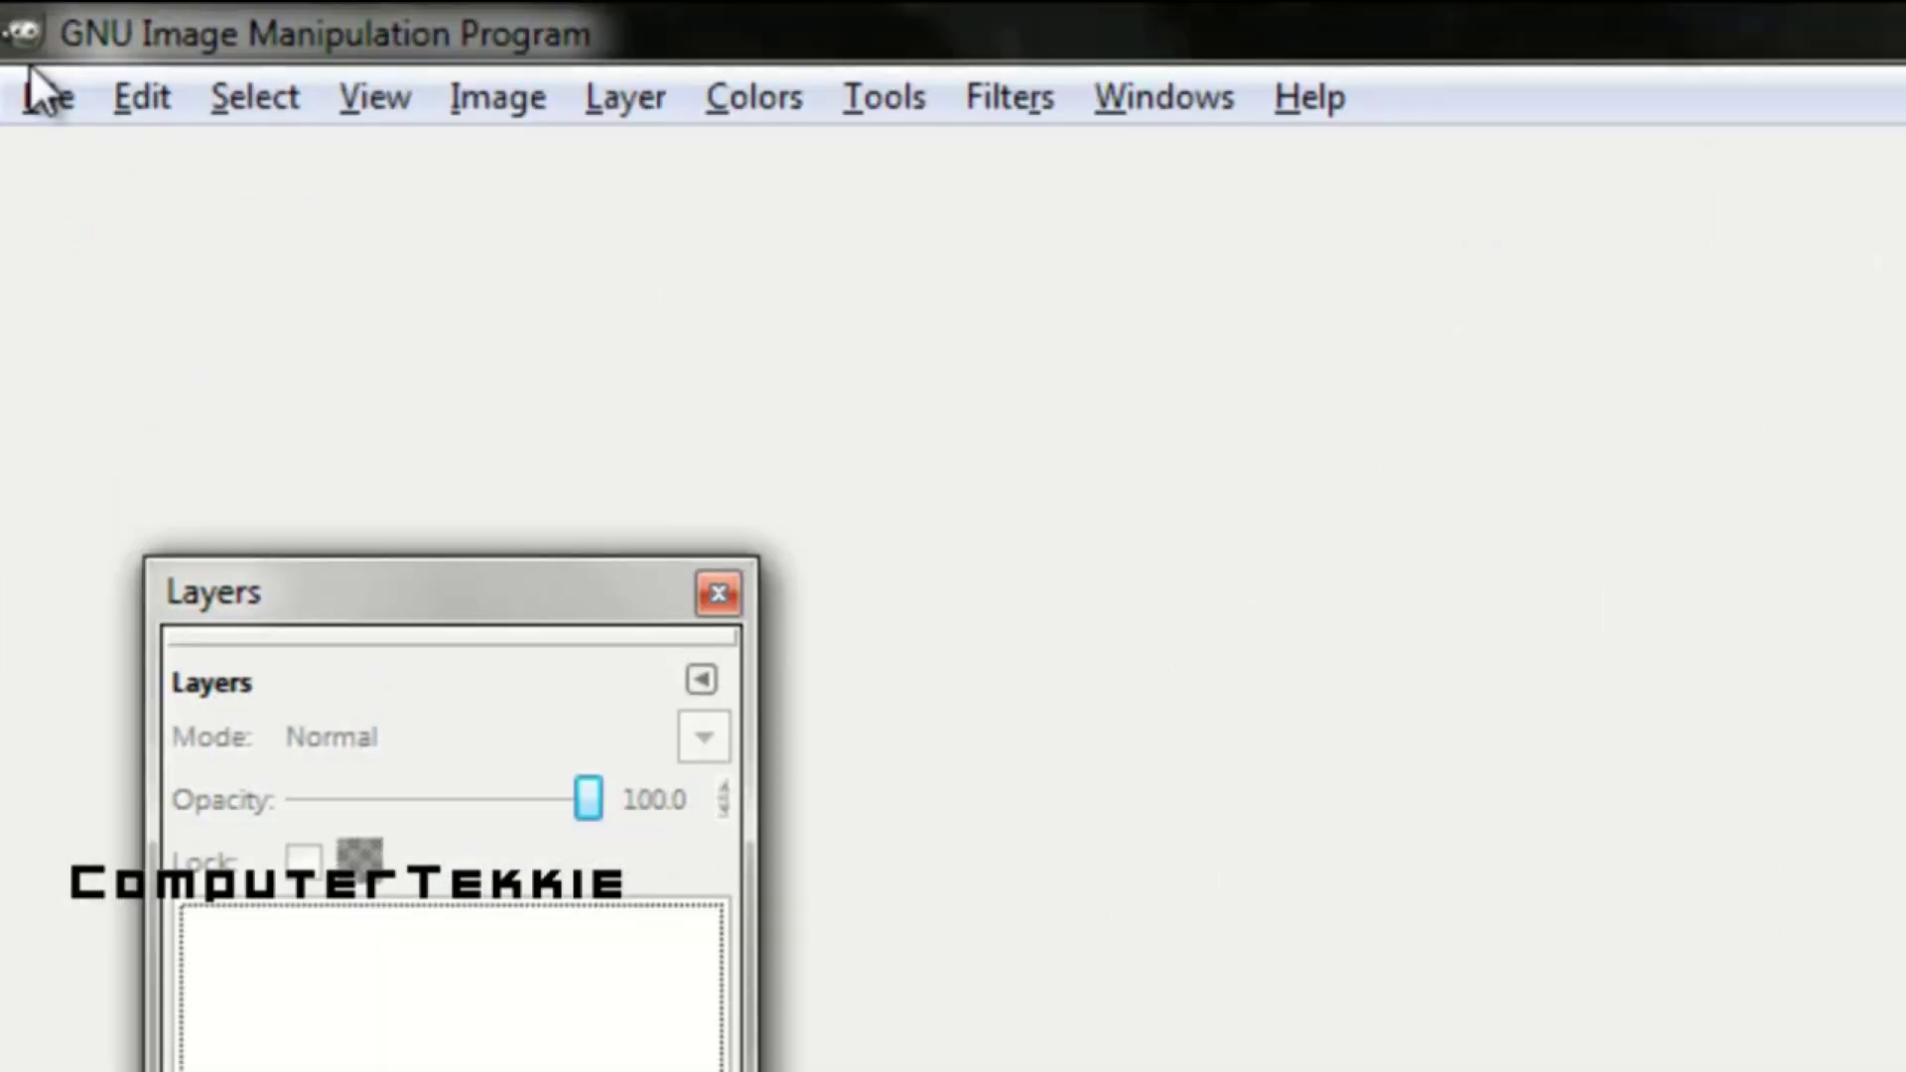
Create a new 170 × 25 pixel image
left_click(42, 97)
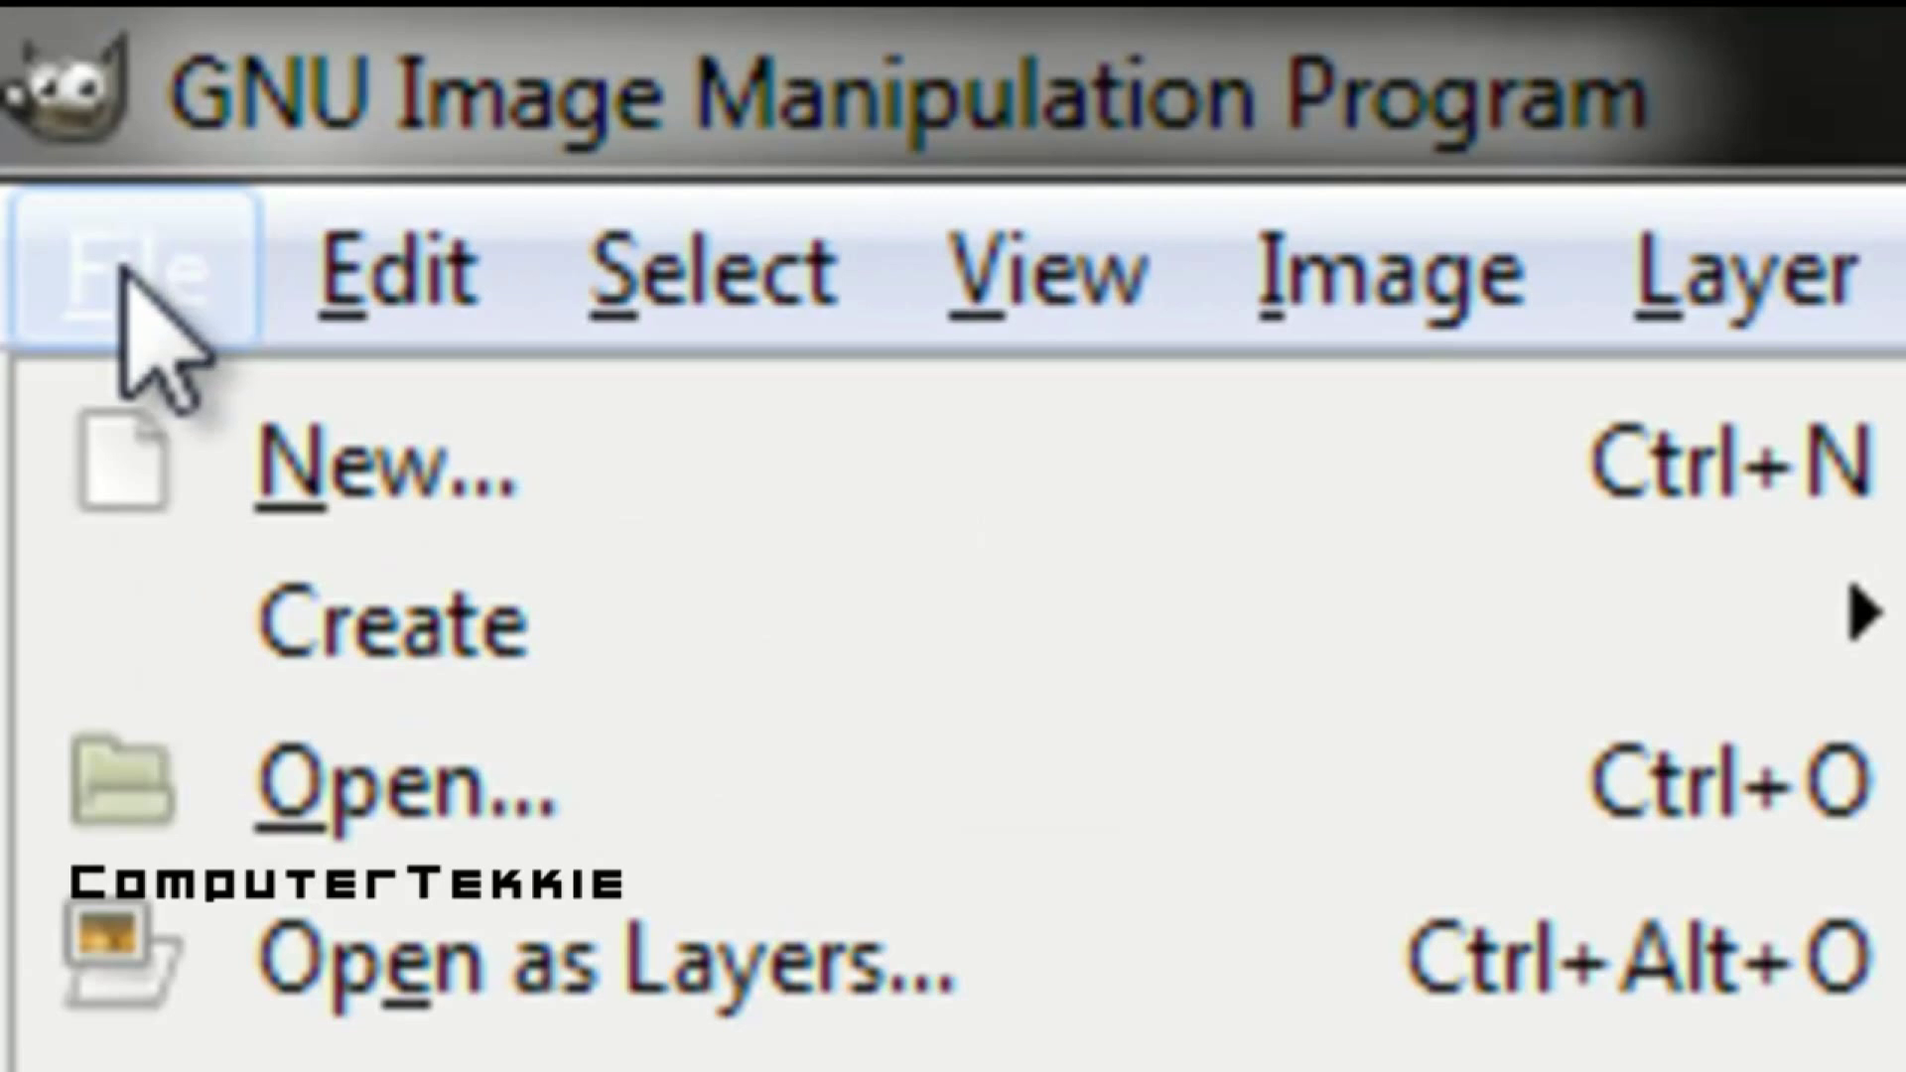
left_click(210, 466)
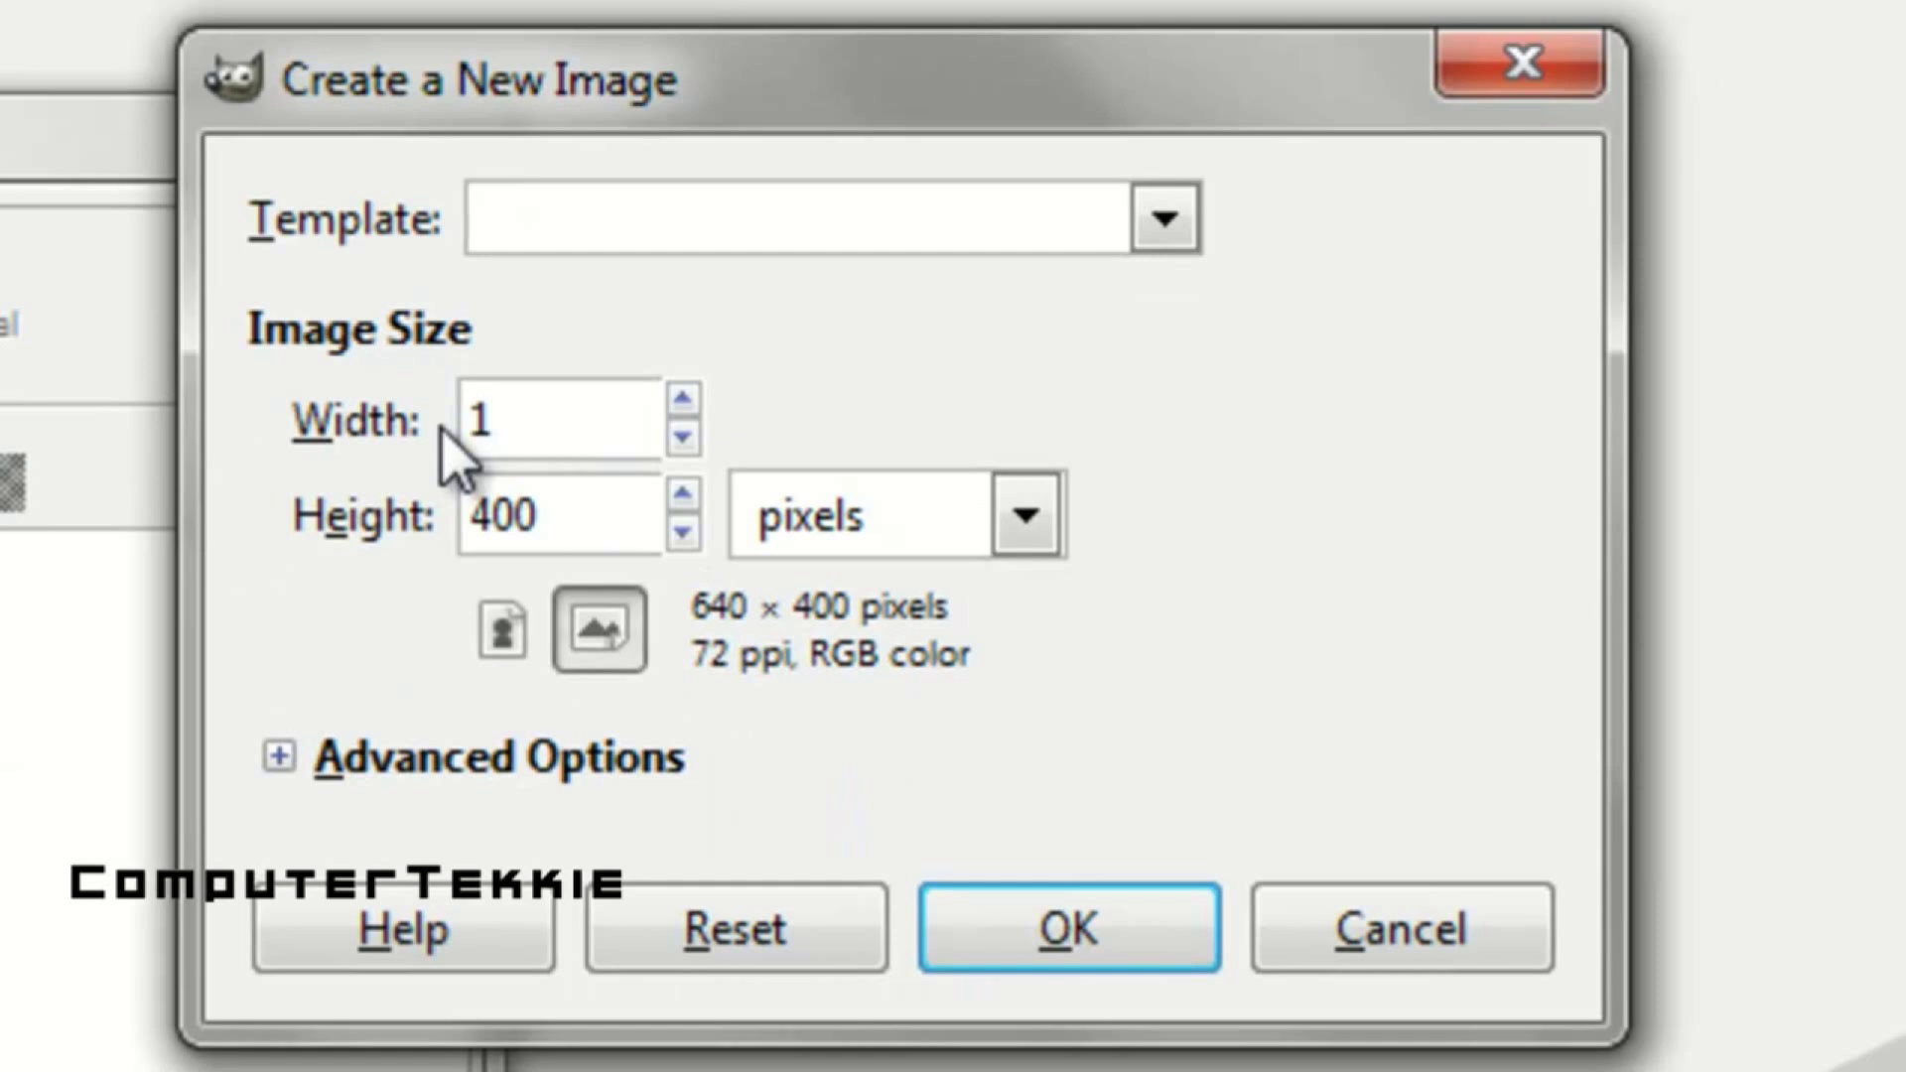
key("Tab")
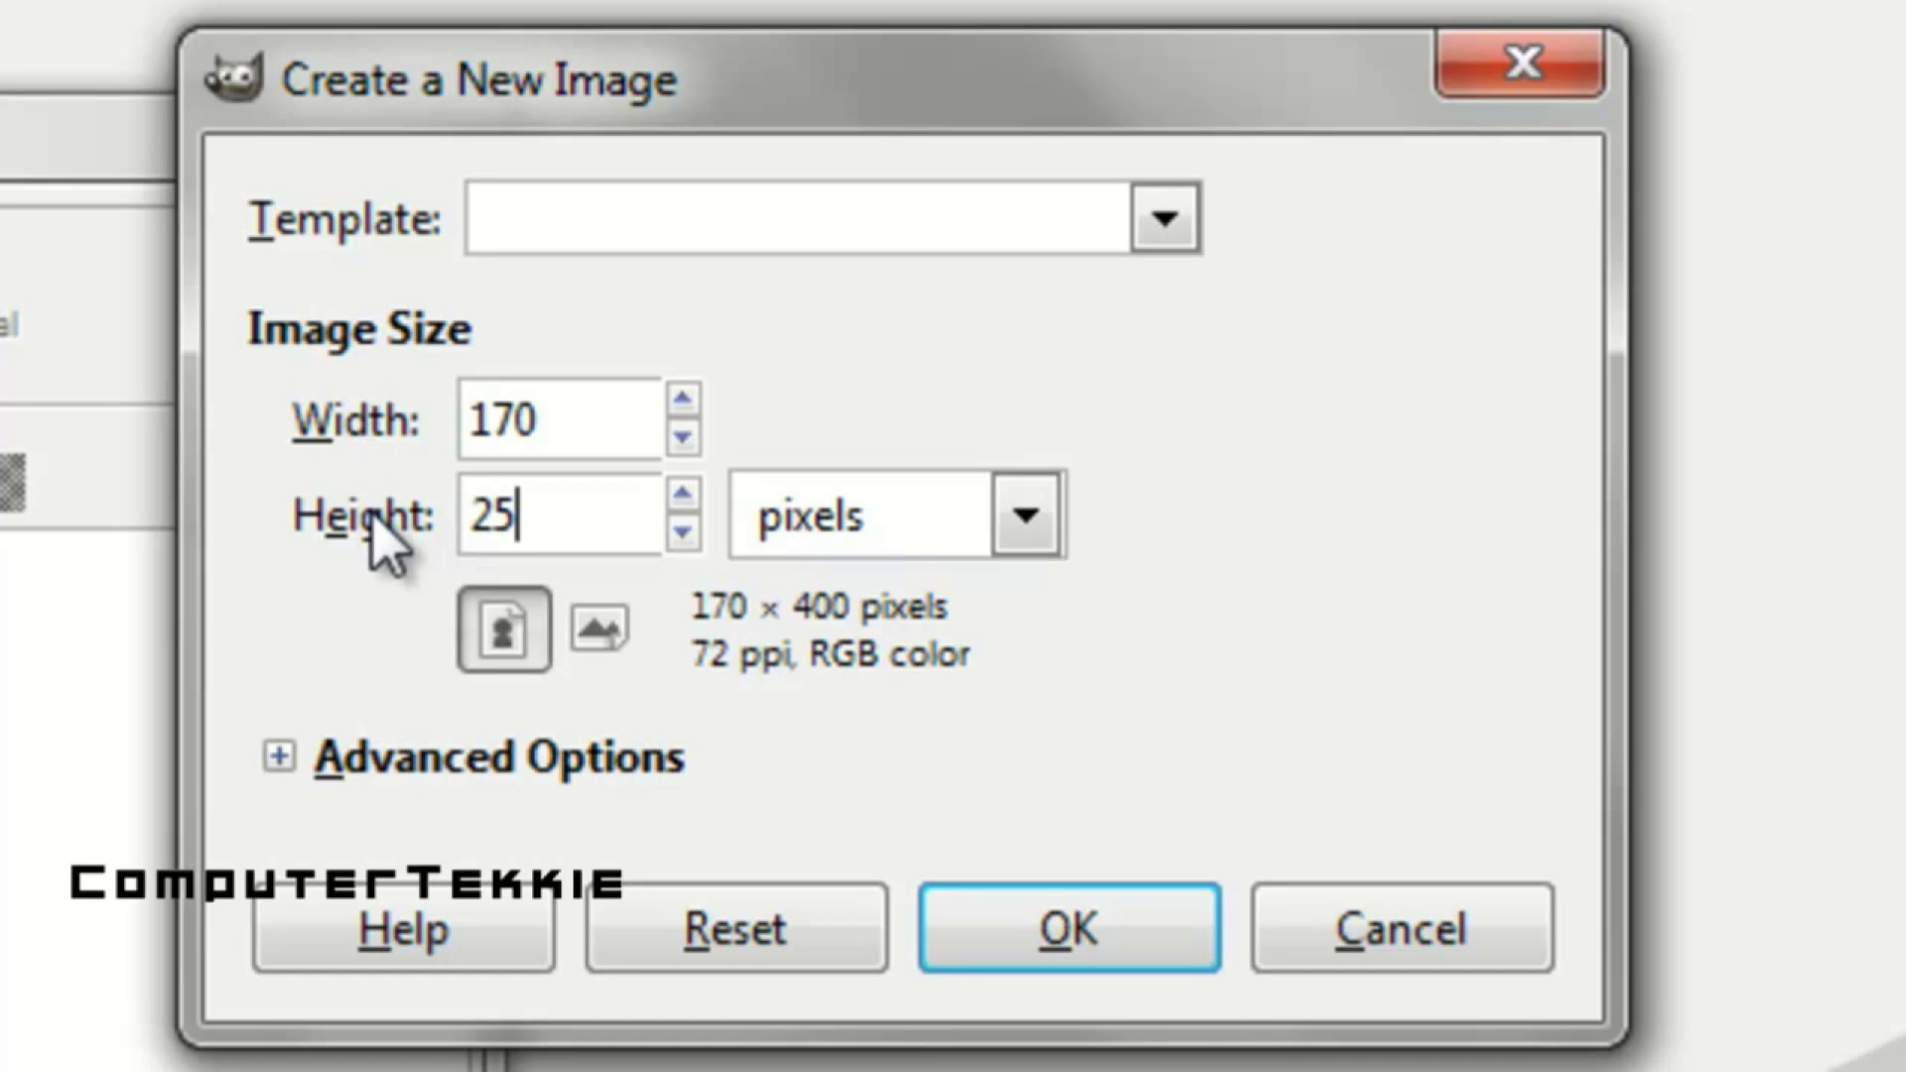
left_click(1050, 931)
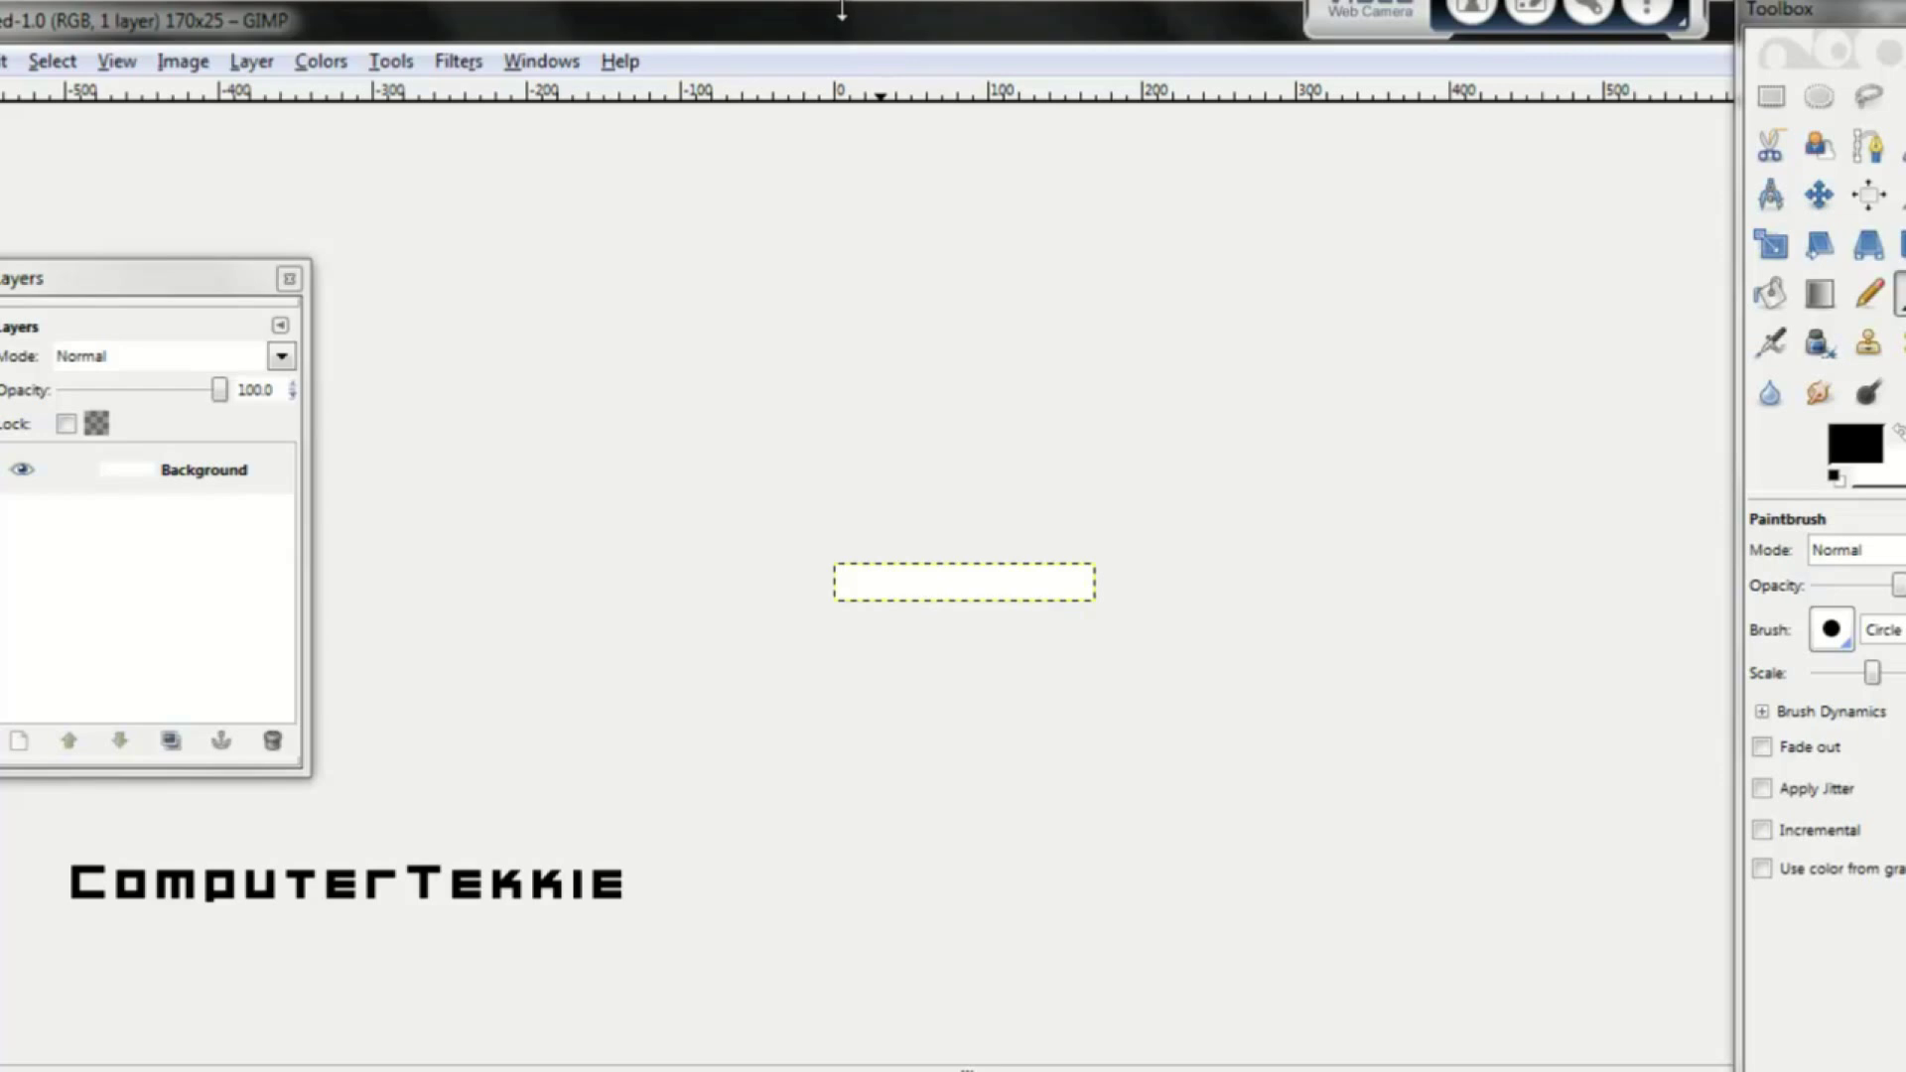
Maximize the image window and zoom the canvas to 400%
double_click(849, 29)
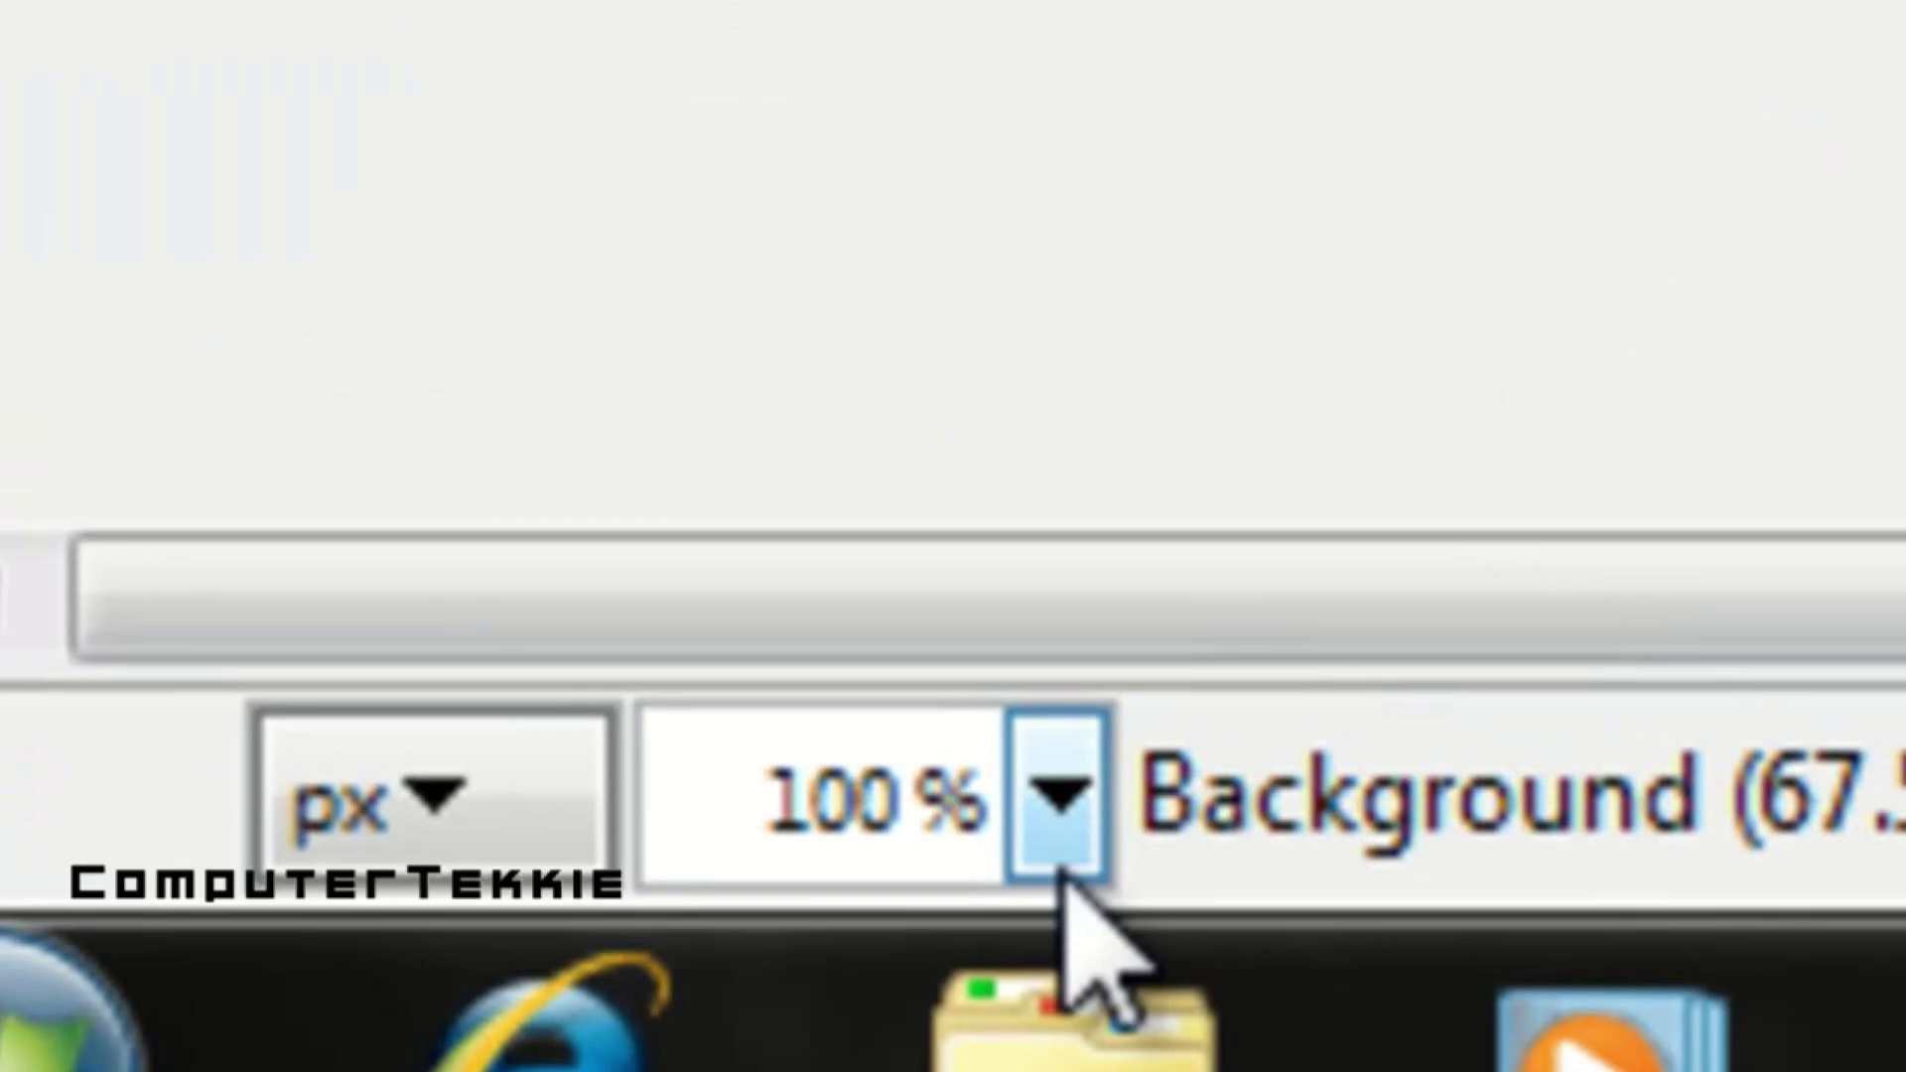
left_click(1061, 710)
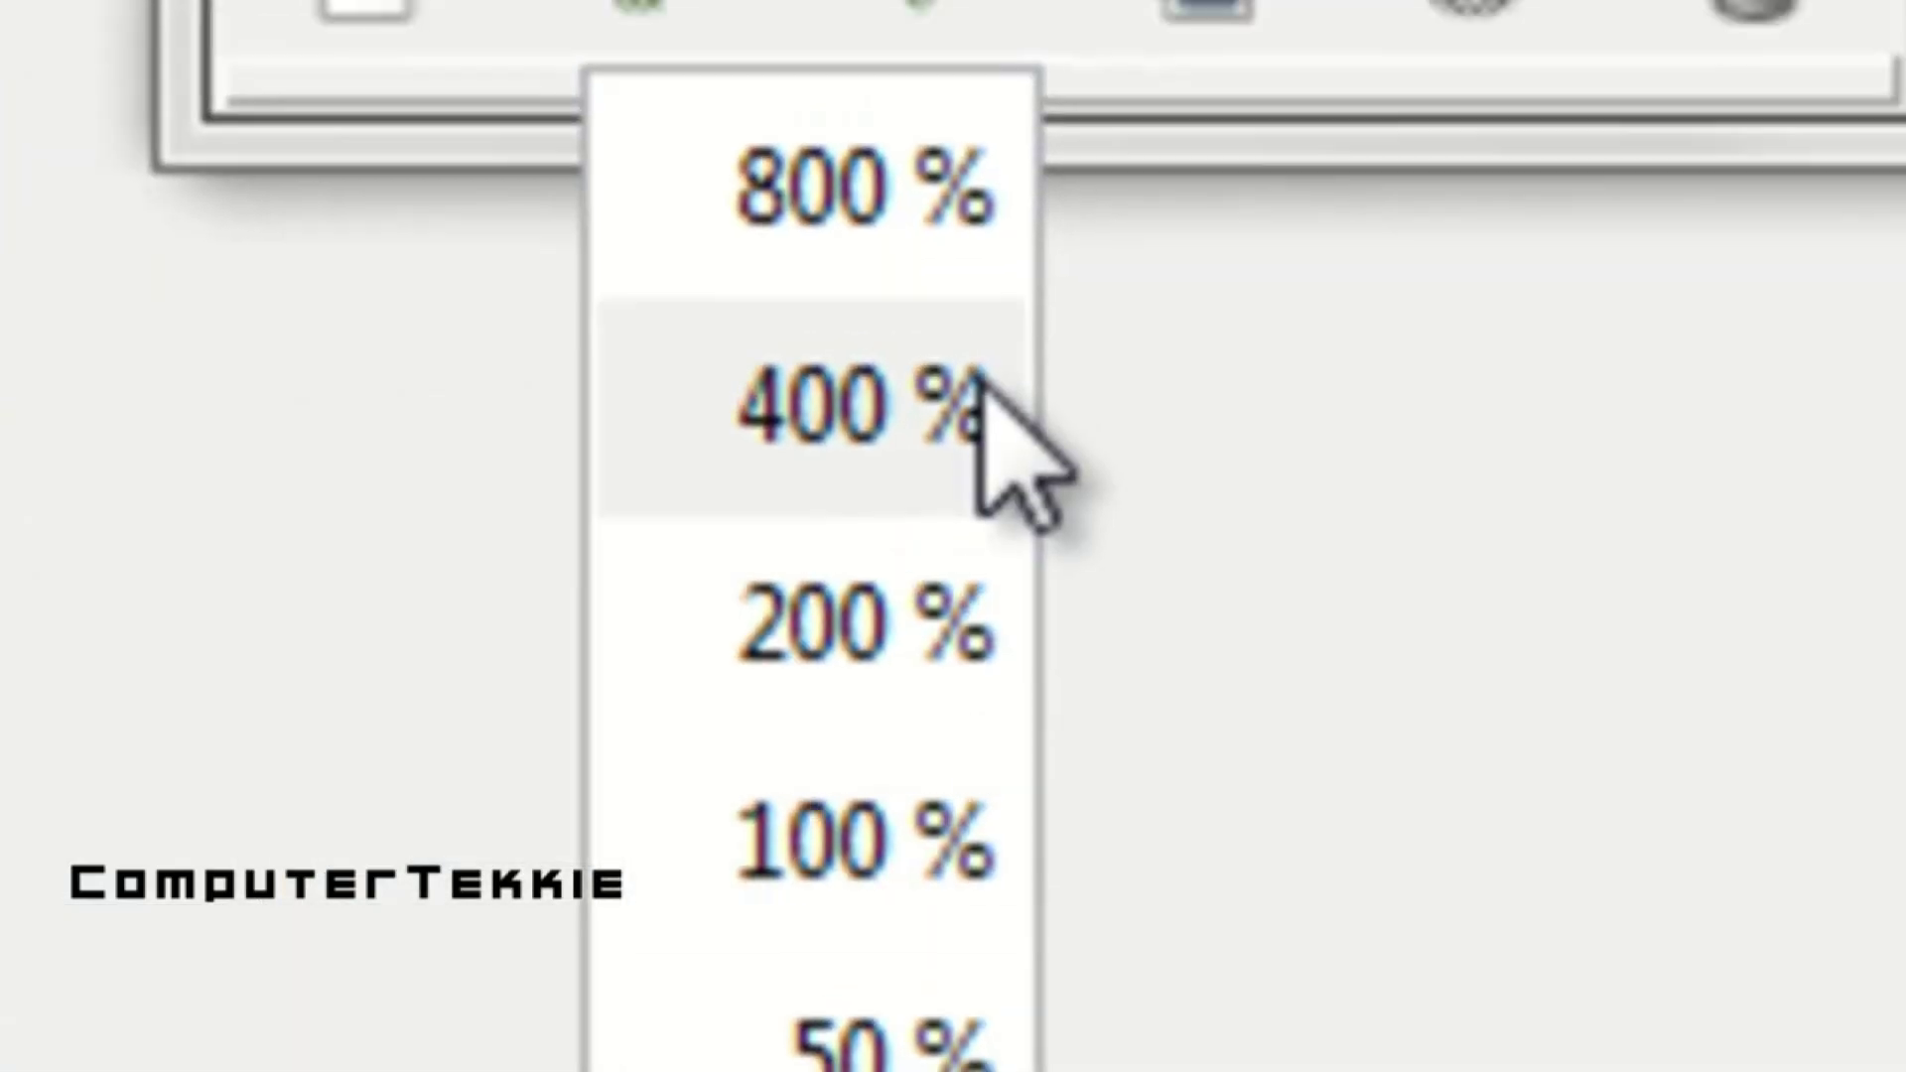
left_click(1032, 358)
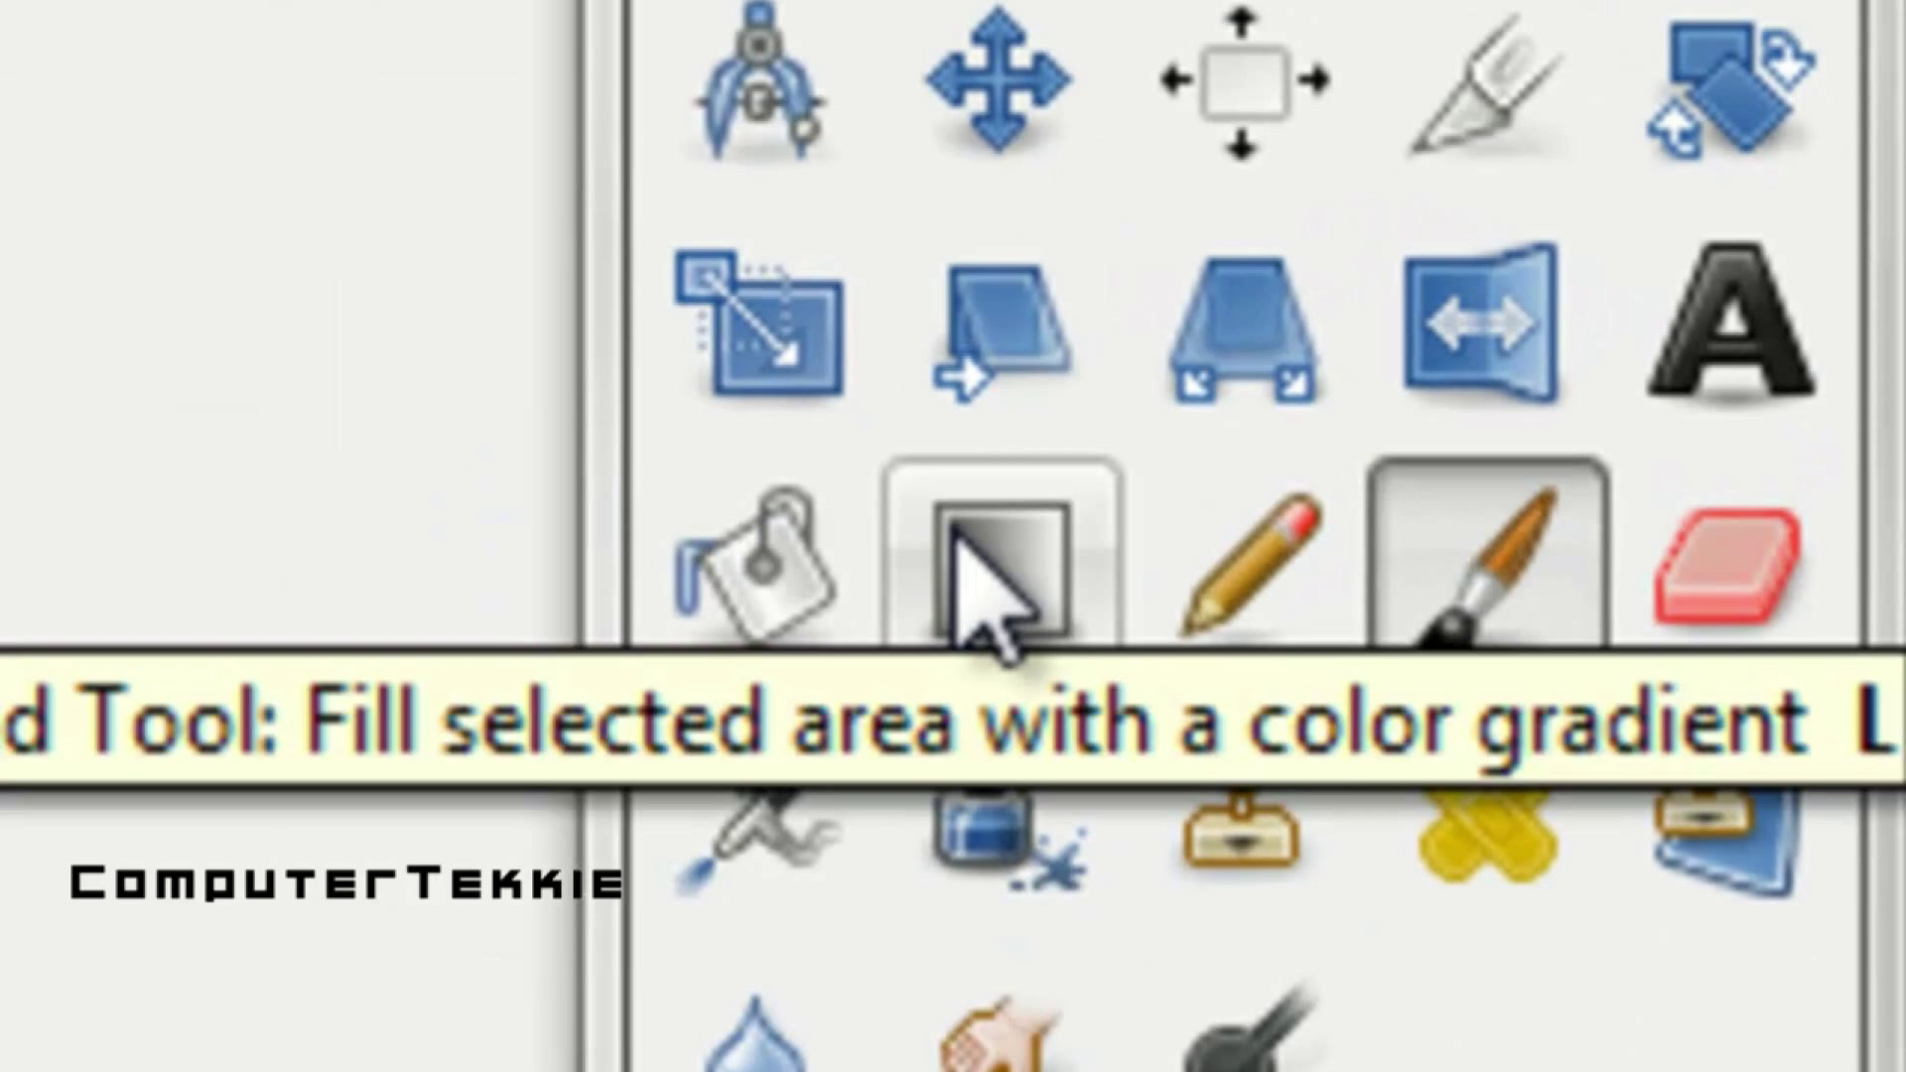
Set up the Blend tool with teal 11887b swapped to foreground, black background, and Radial shape
left_click(953, 531)
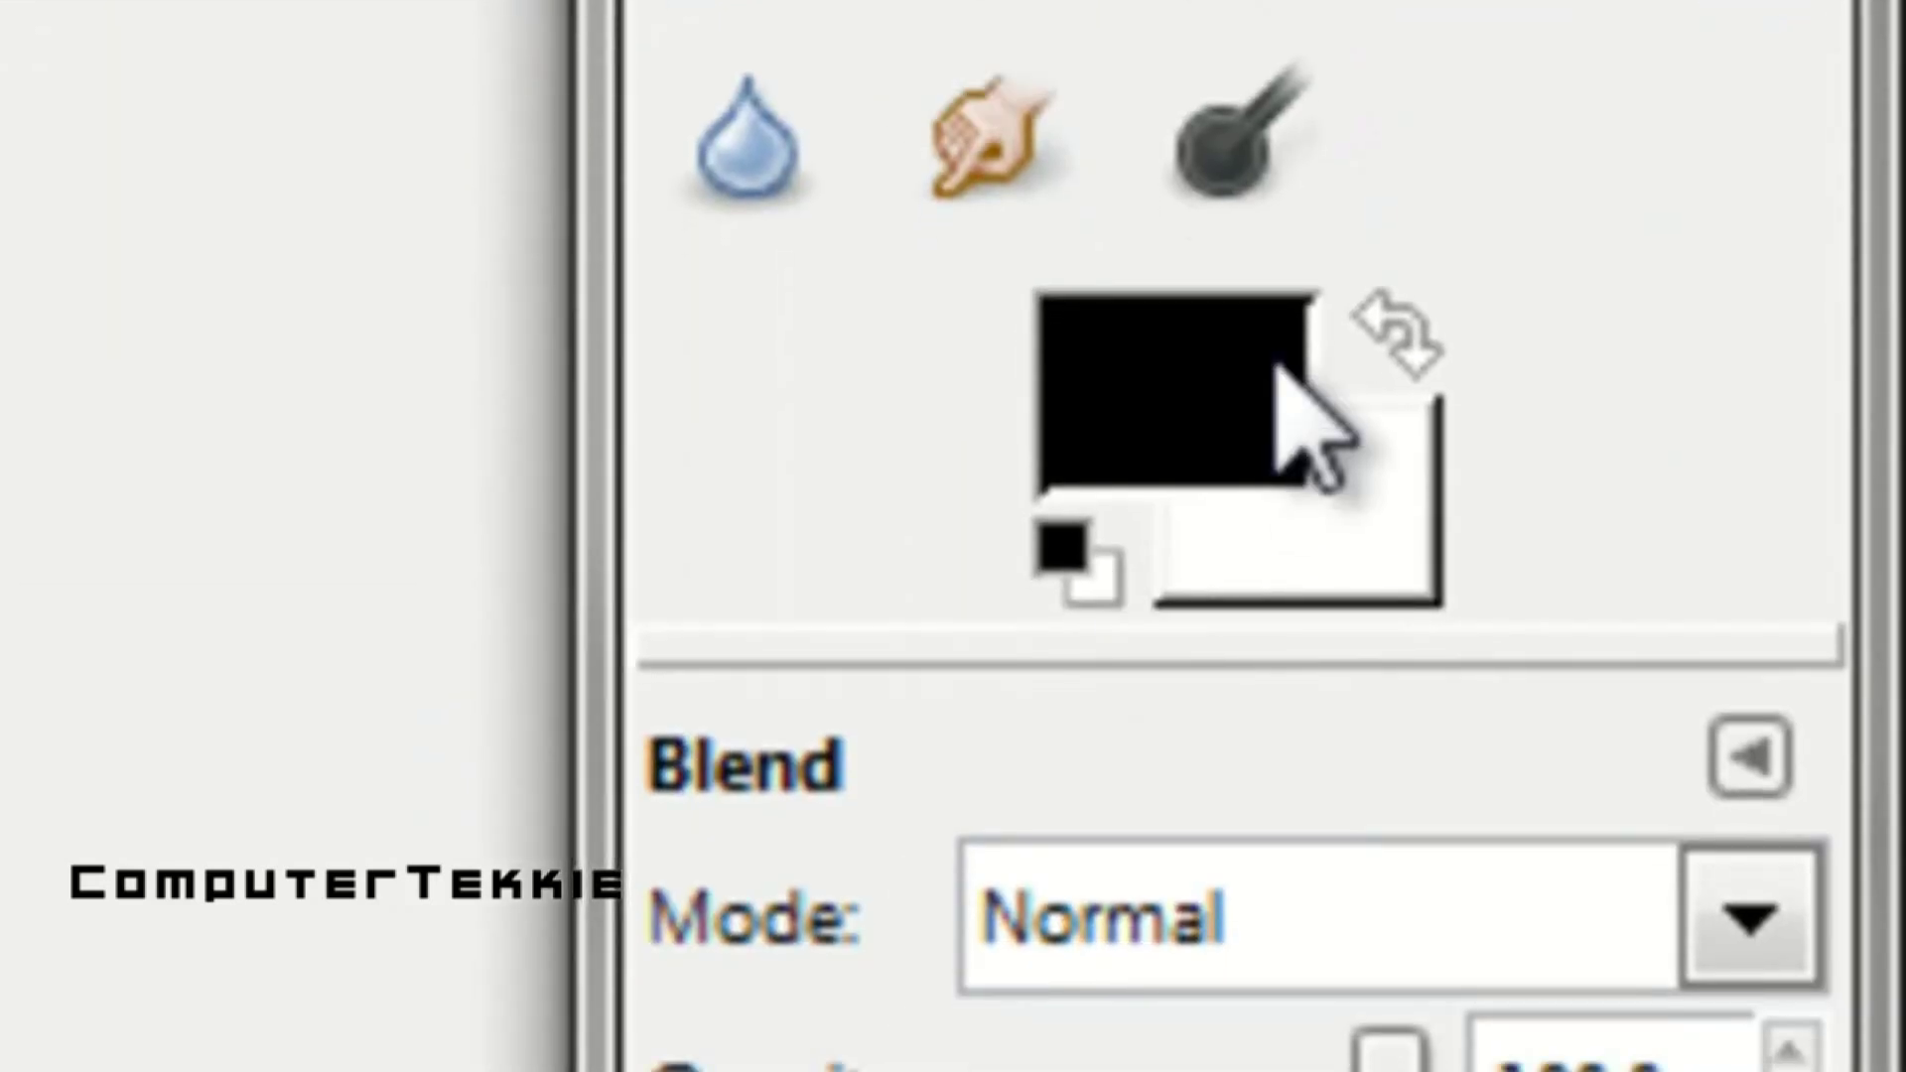
left_click(1391, 584)
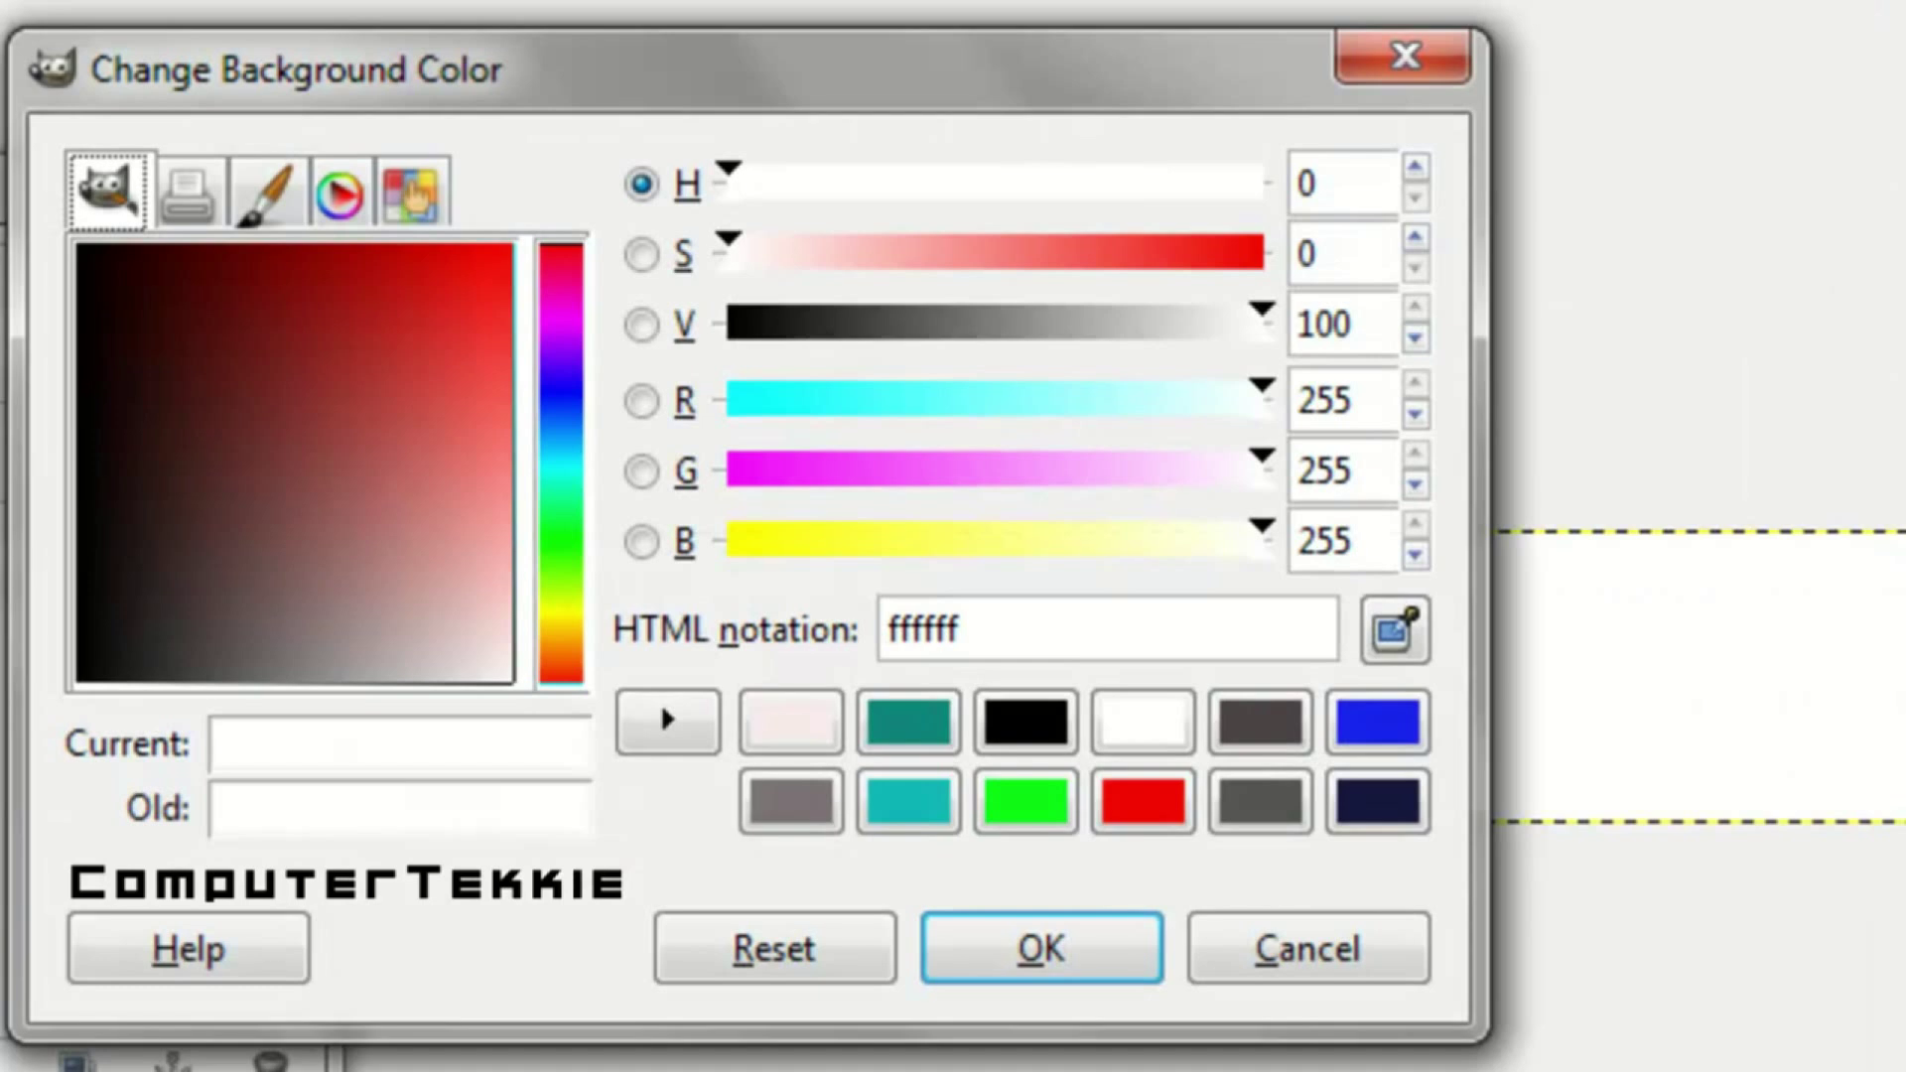
left_click(910, 729)
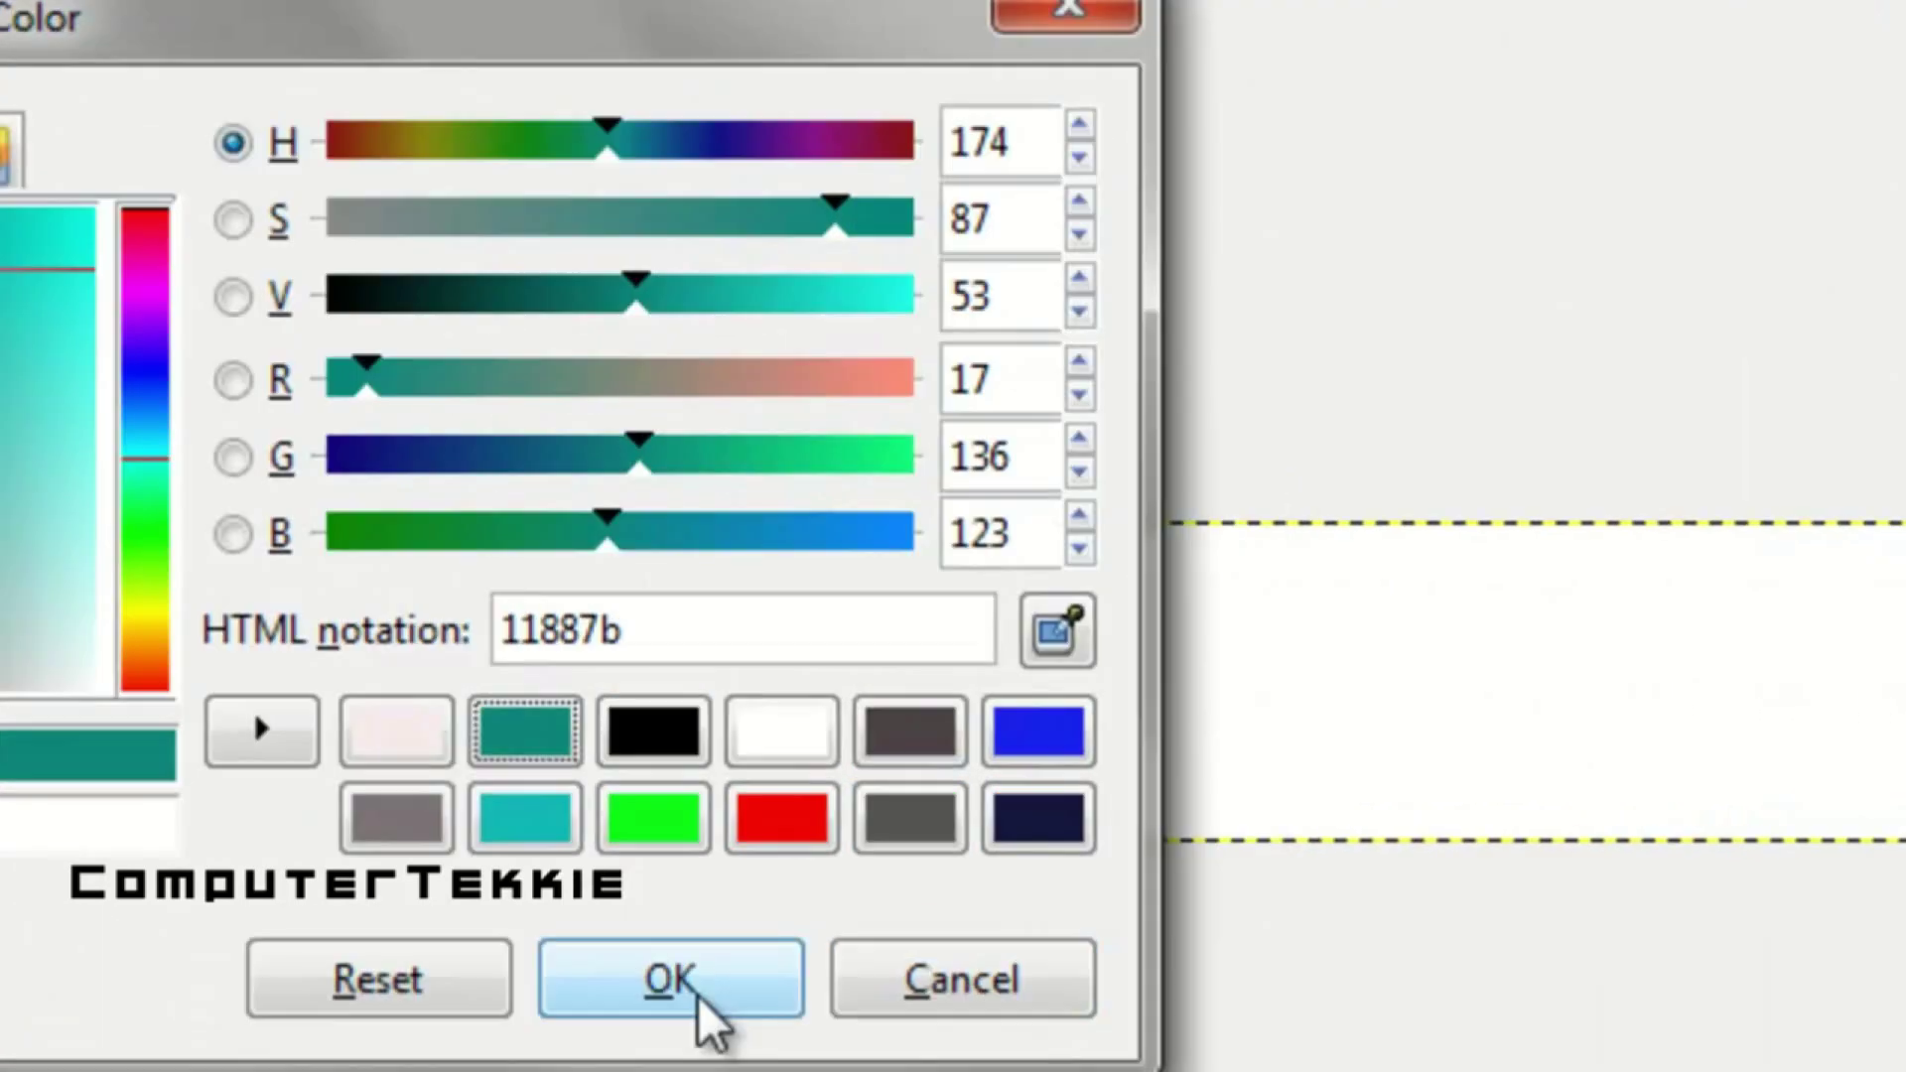
left_click(1043, 953)
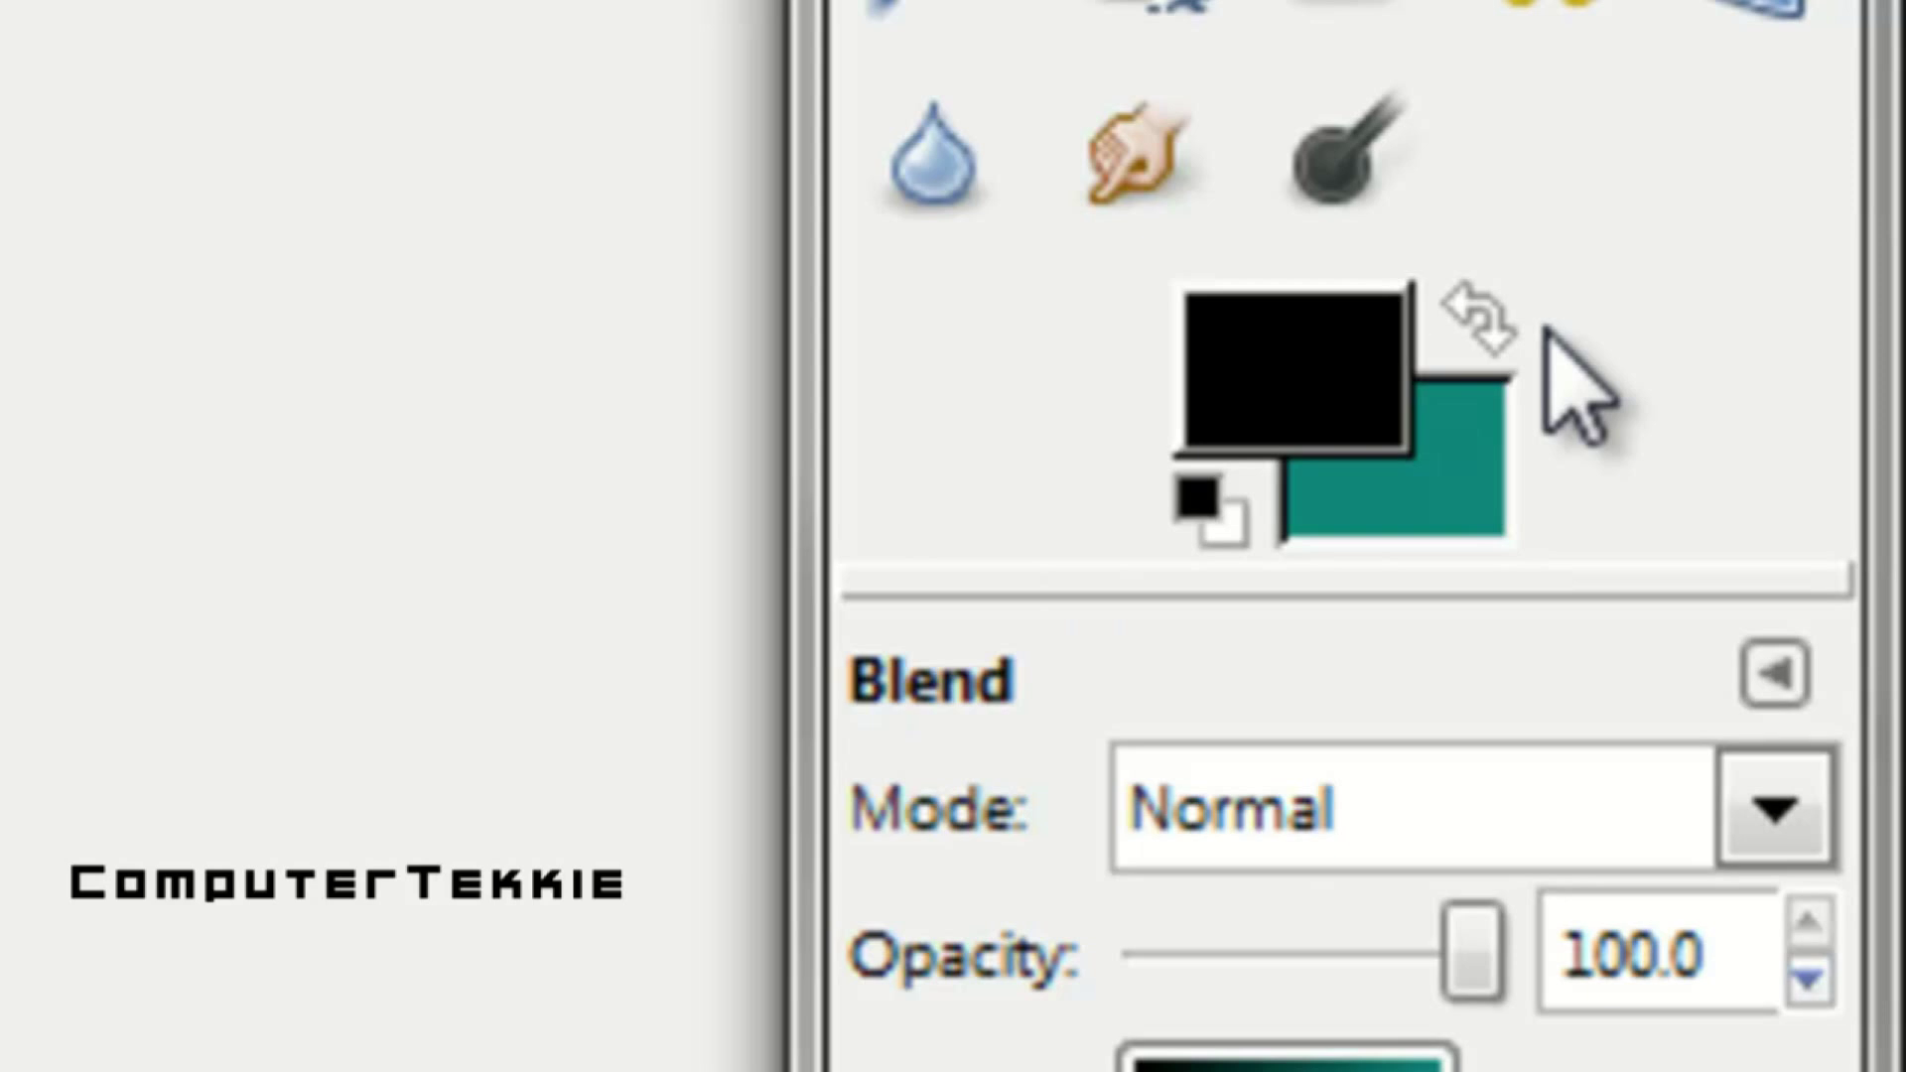
left_click(1479, 316)
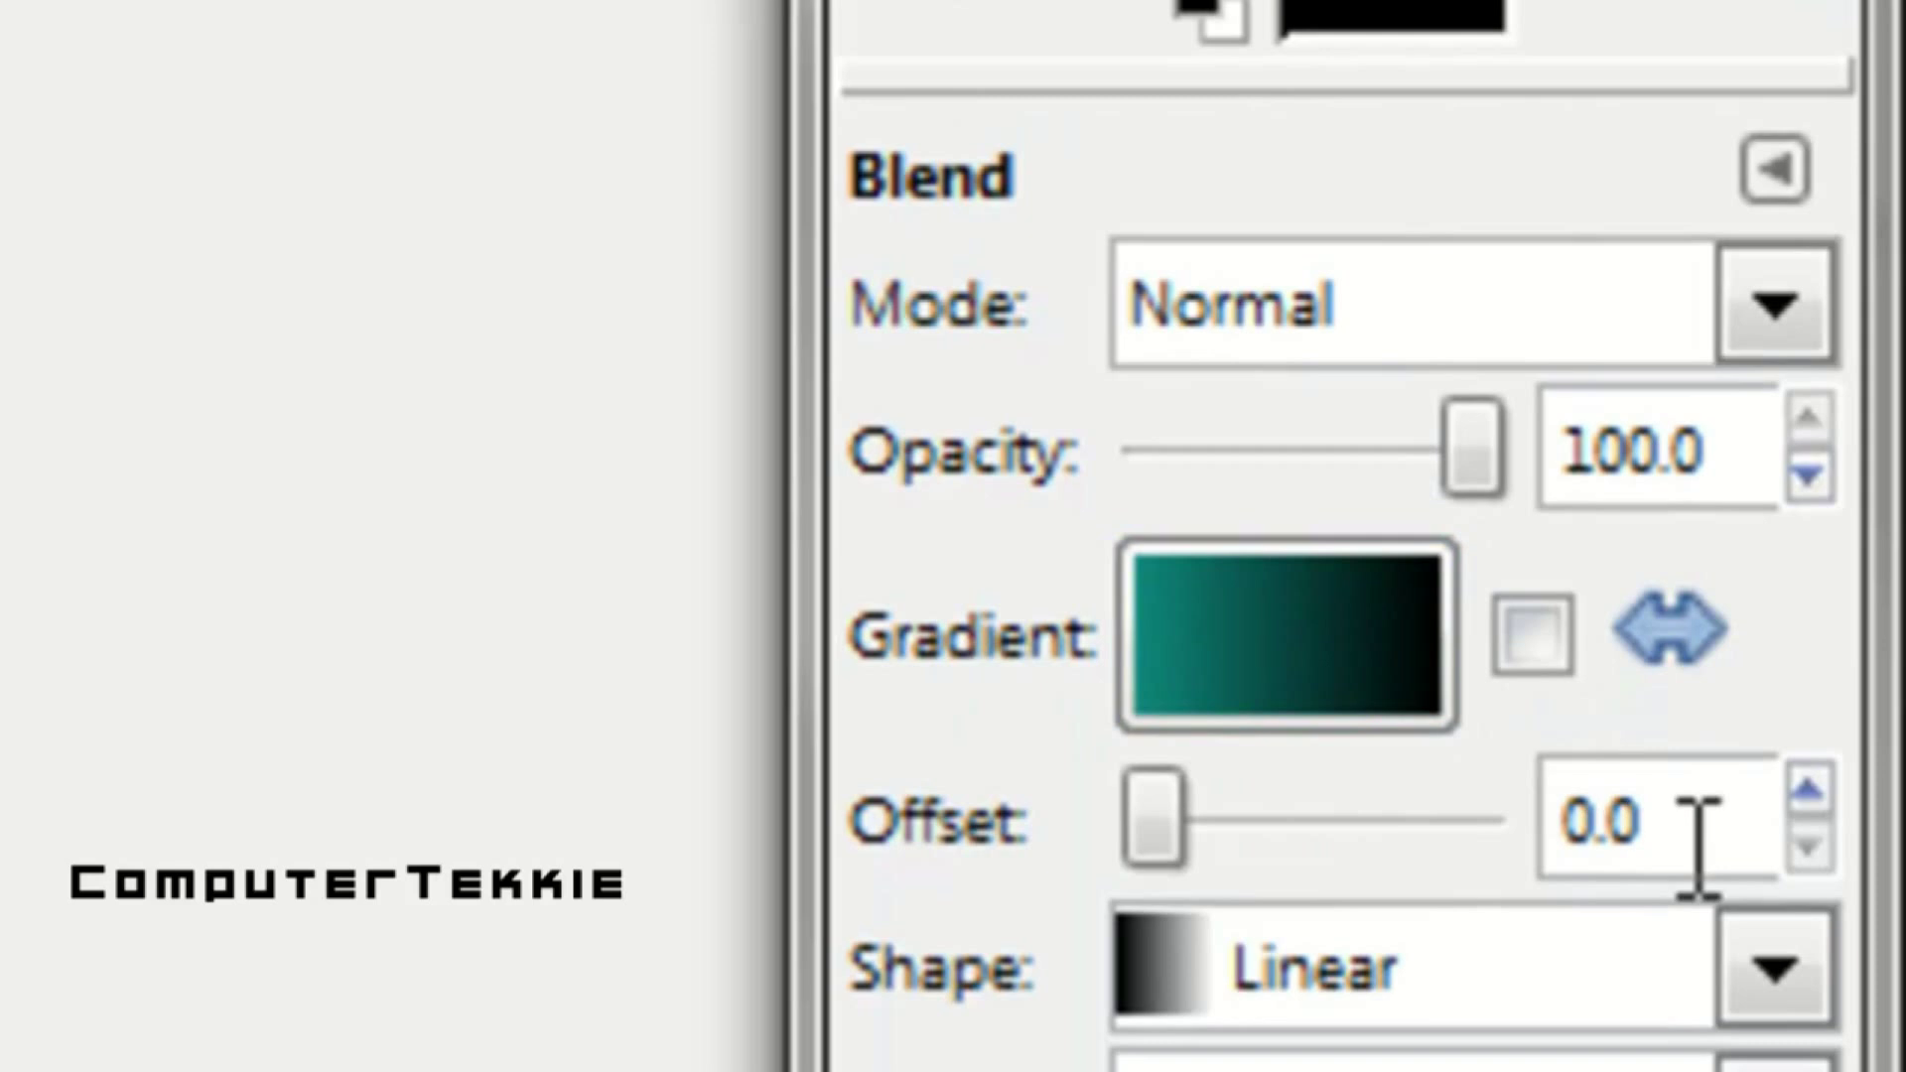
left_click(1787, 968)
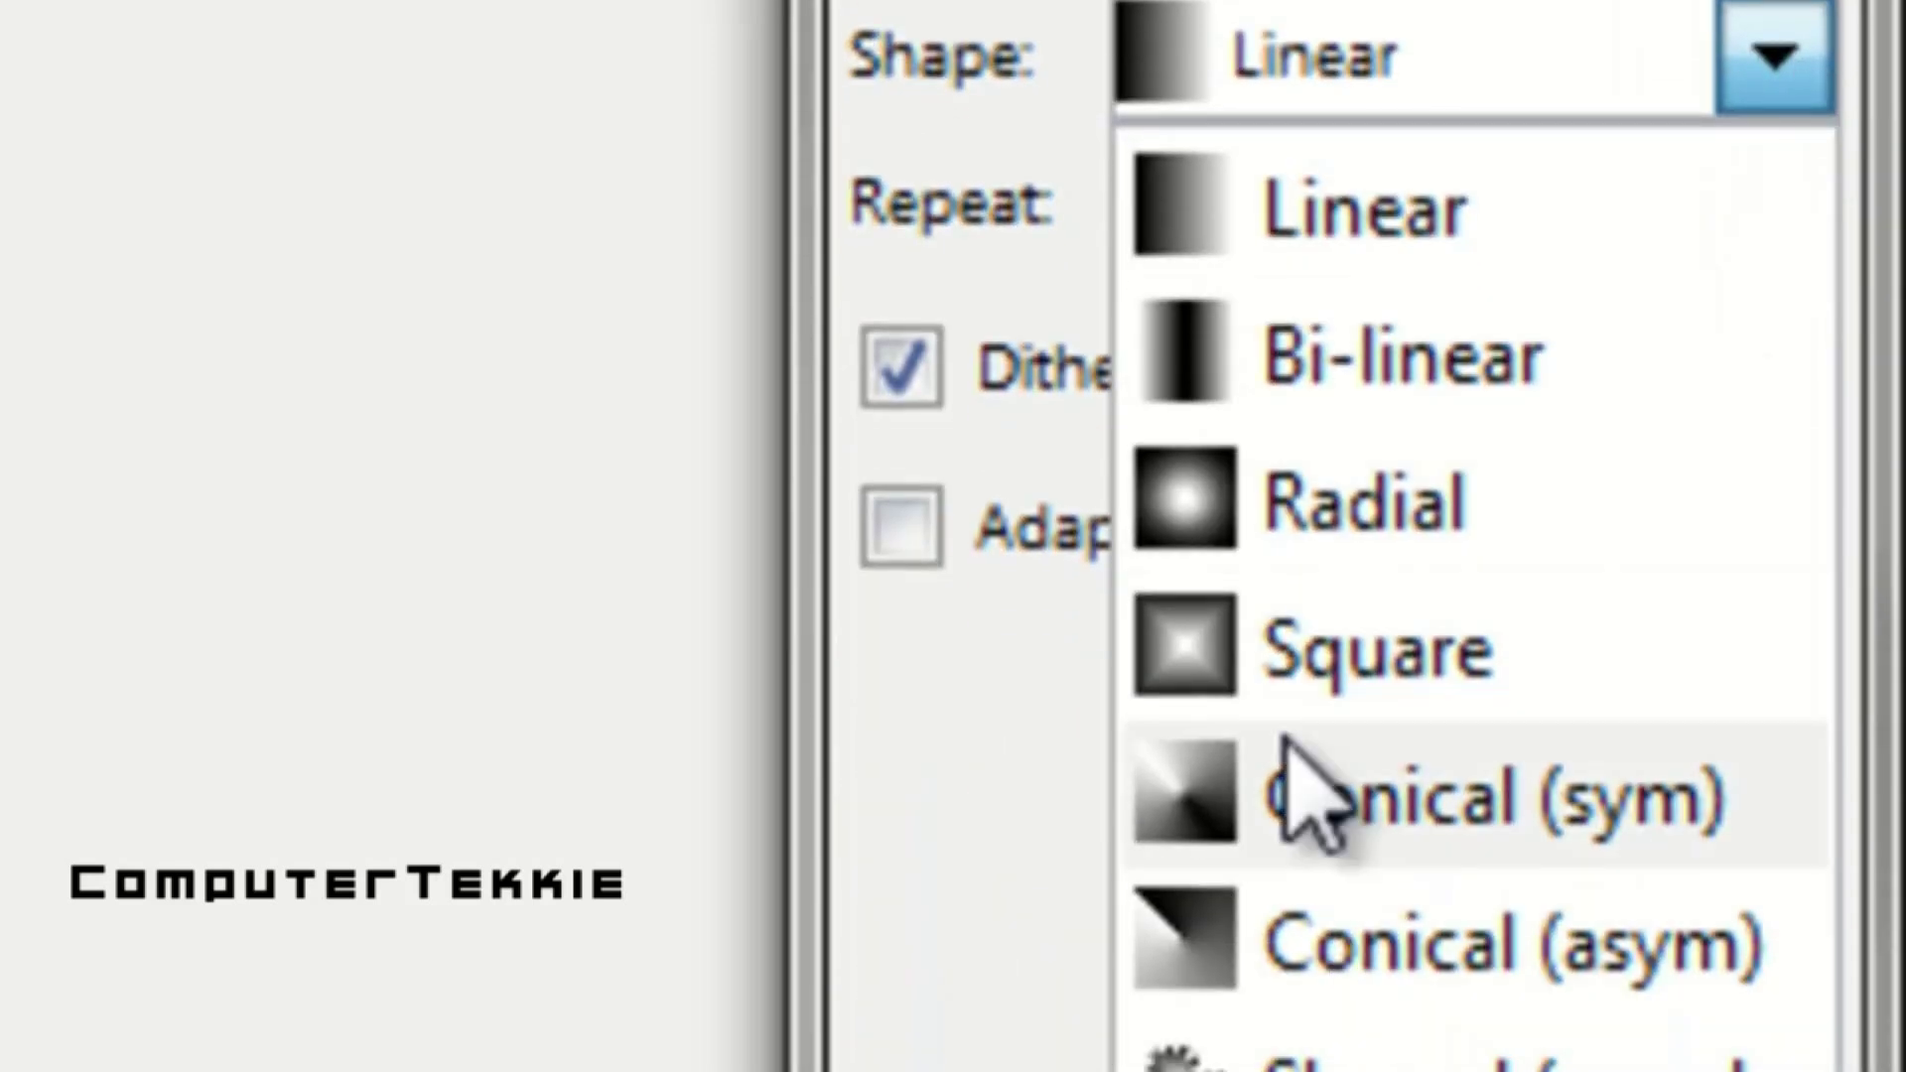
left_click(1305, 524)
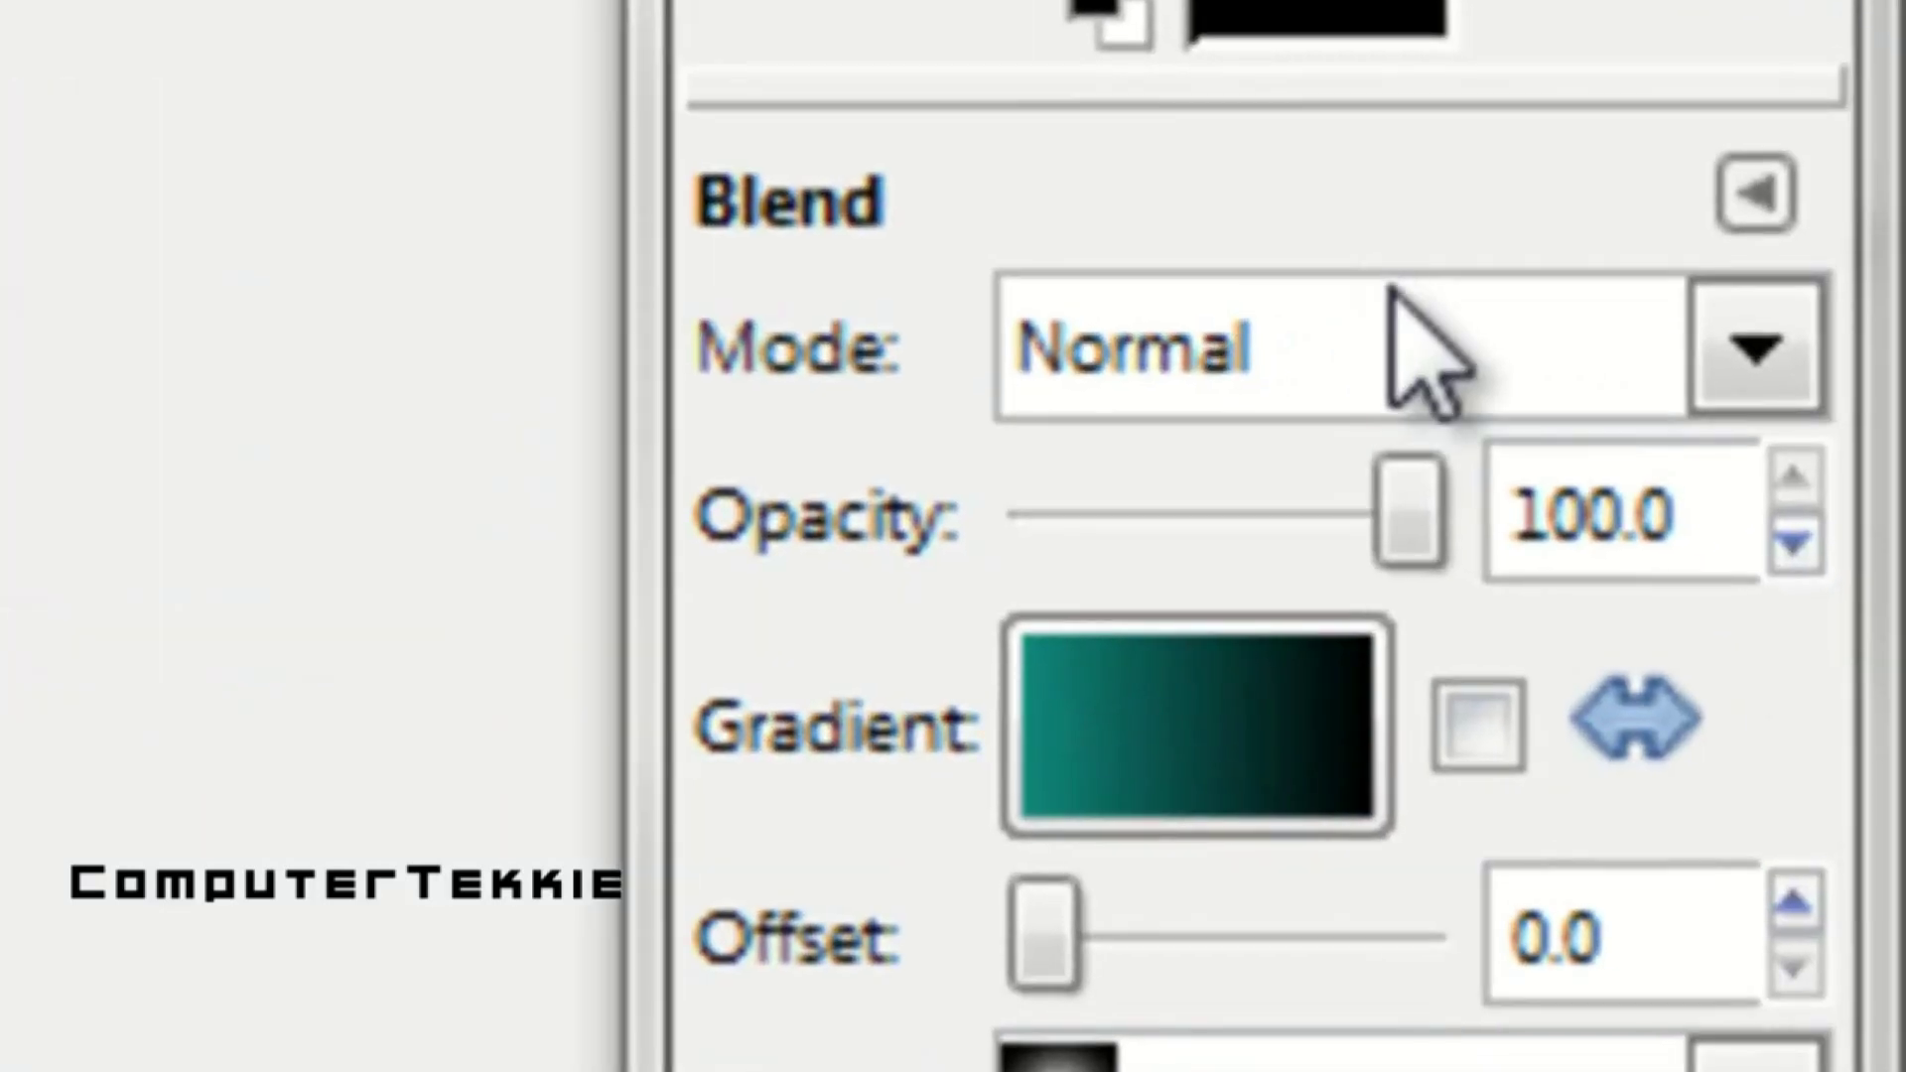
Leave the mode at Normal and drag a radial teal-to-black gradient outward from the banner's centre
left_click(1429, 352)
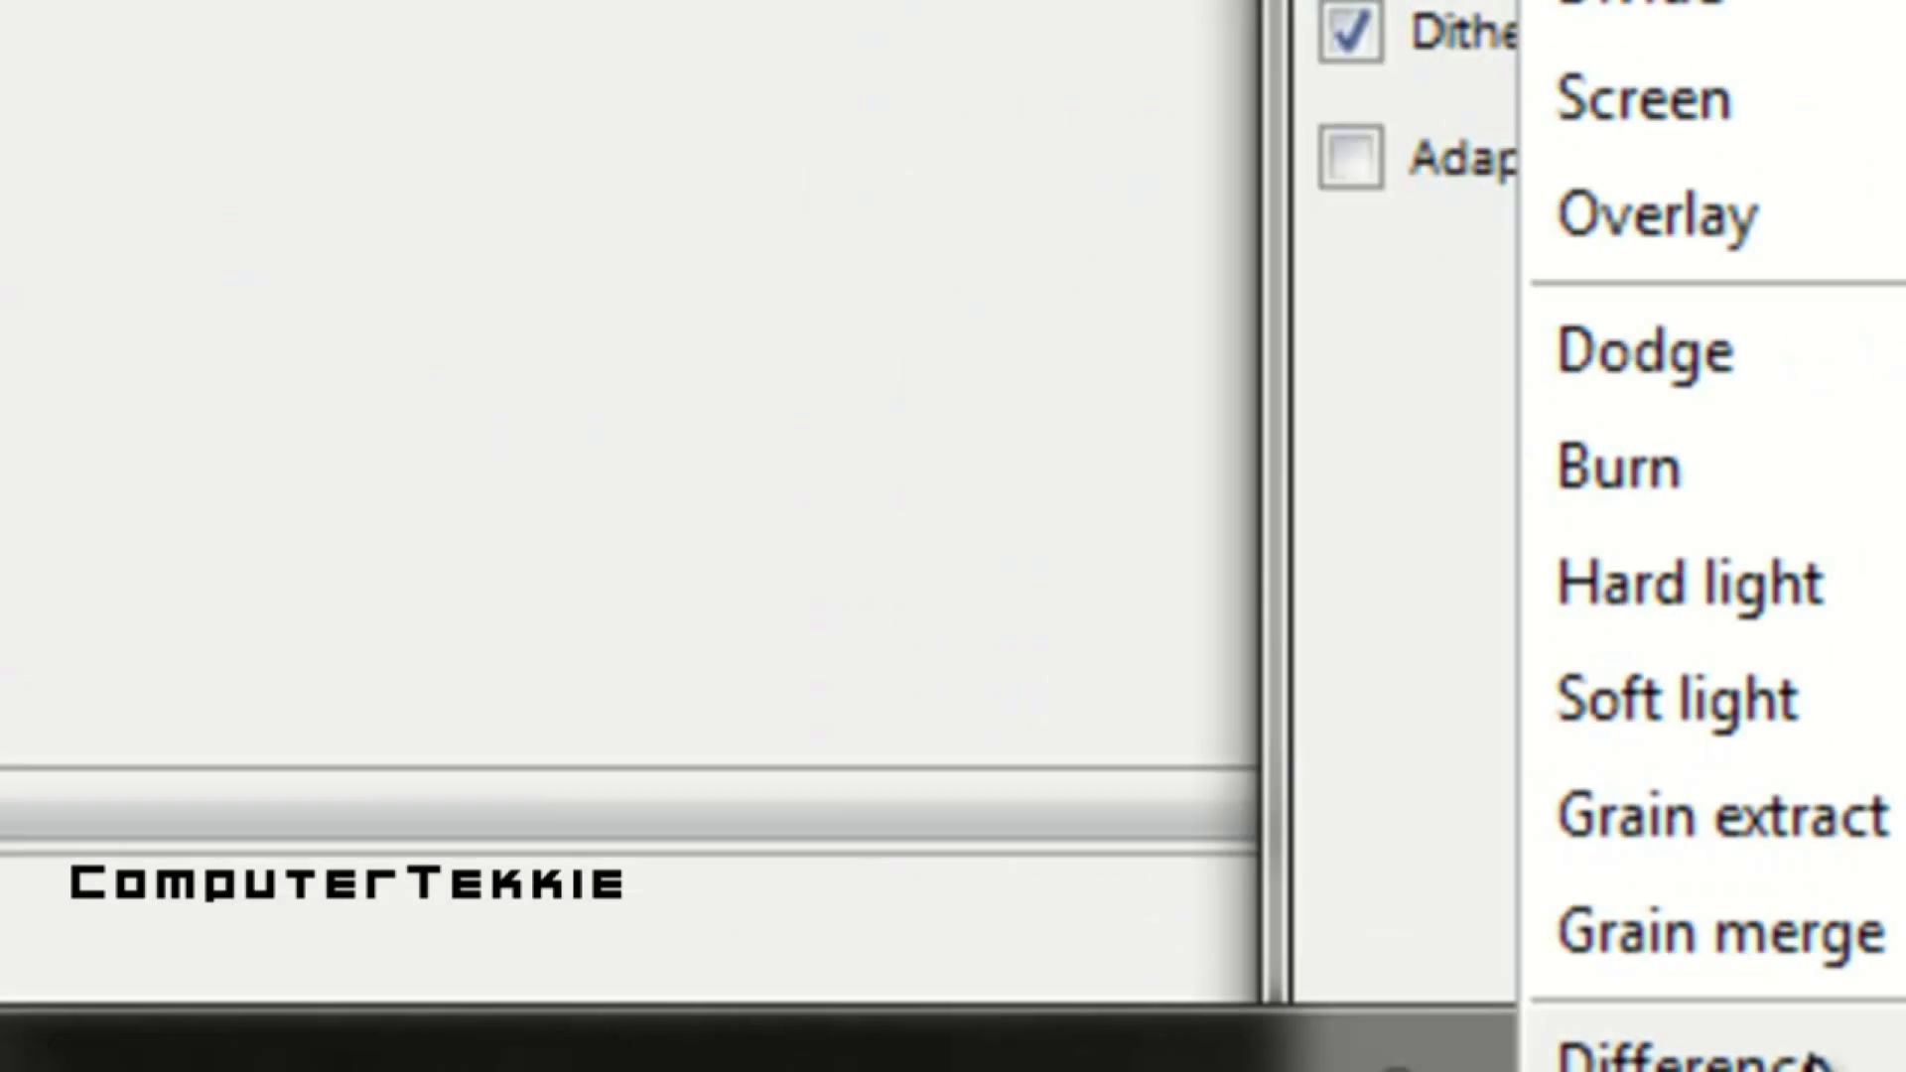
left_click(1813, 1060)
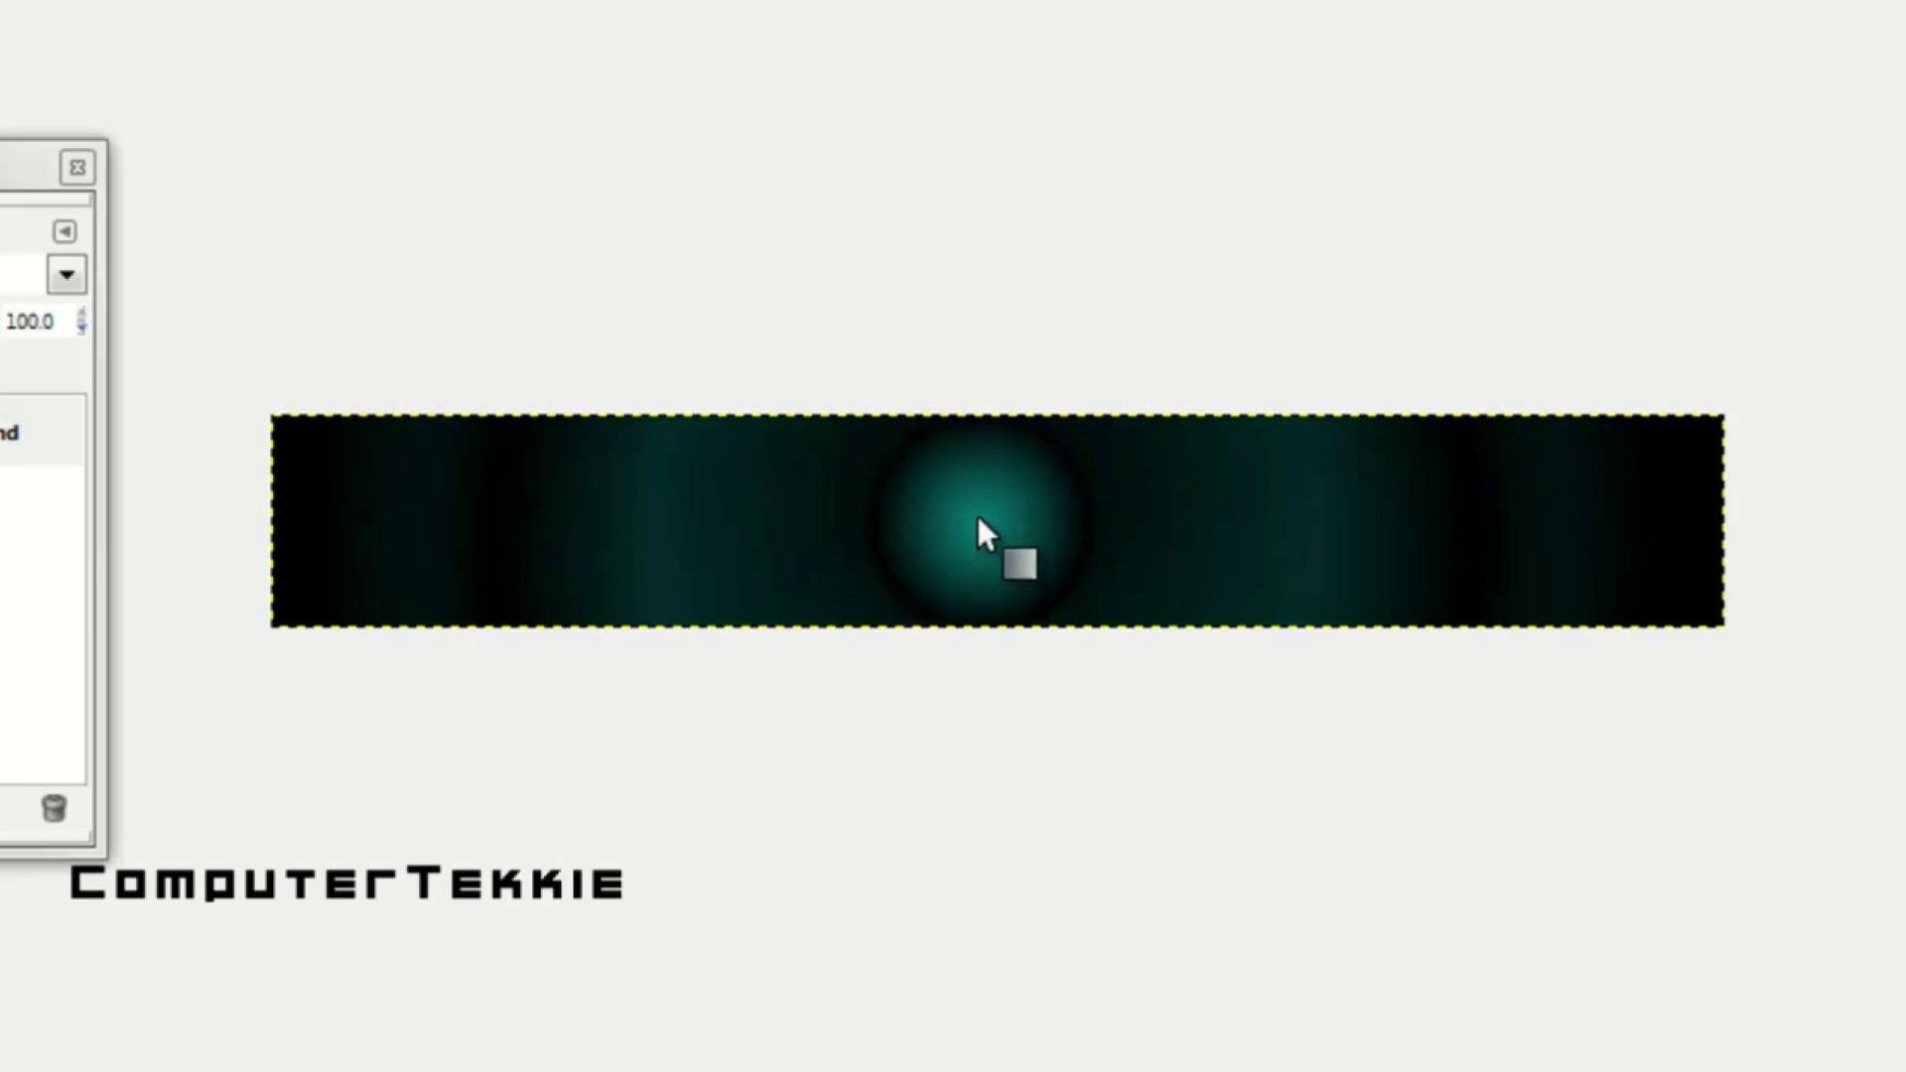
left_click_drag(981, 519, 1025, 515)
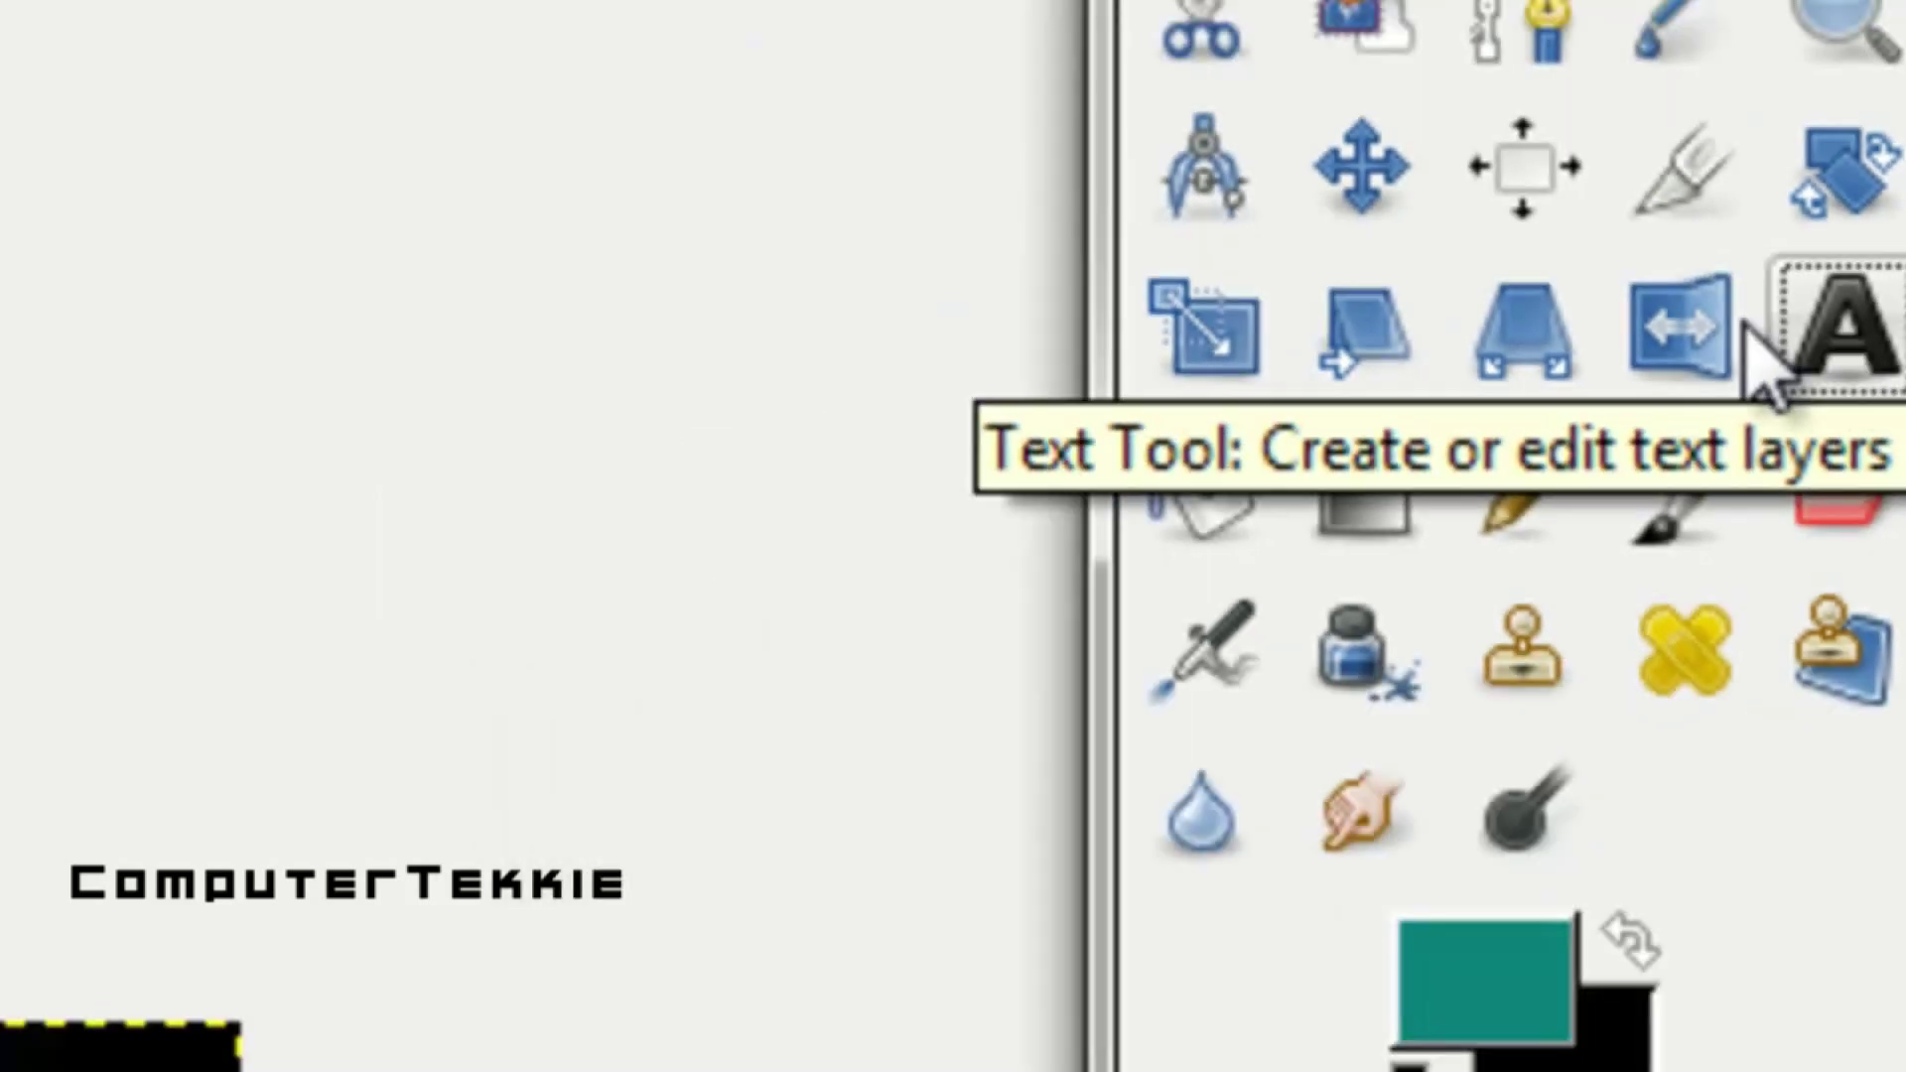
Draw a text box across the banner and type 'ComputerTekkie'
left_click(1688, 389)
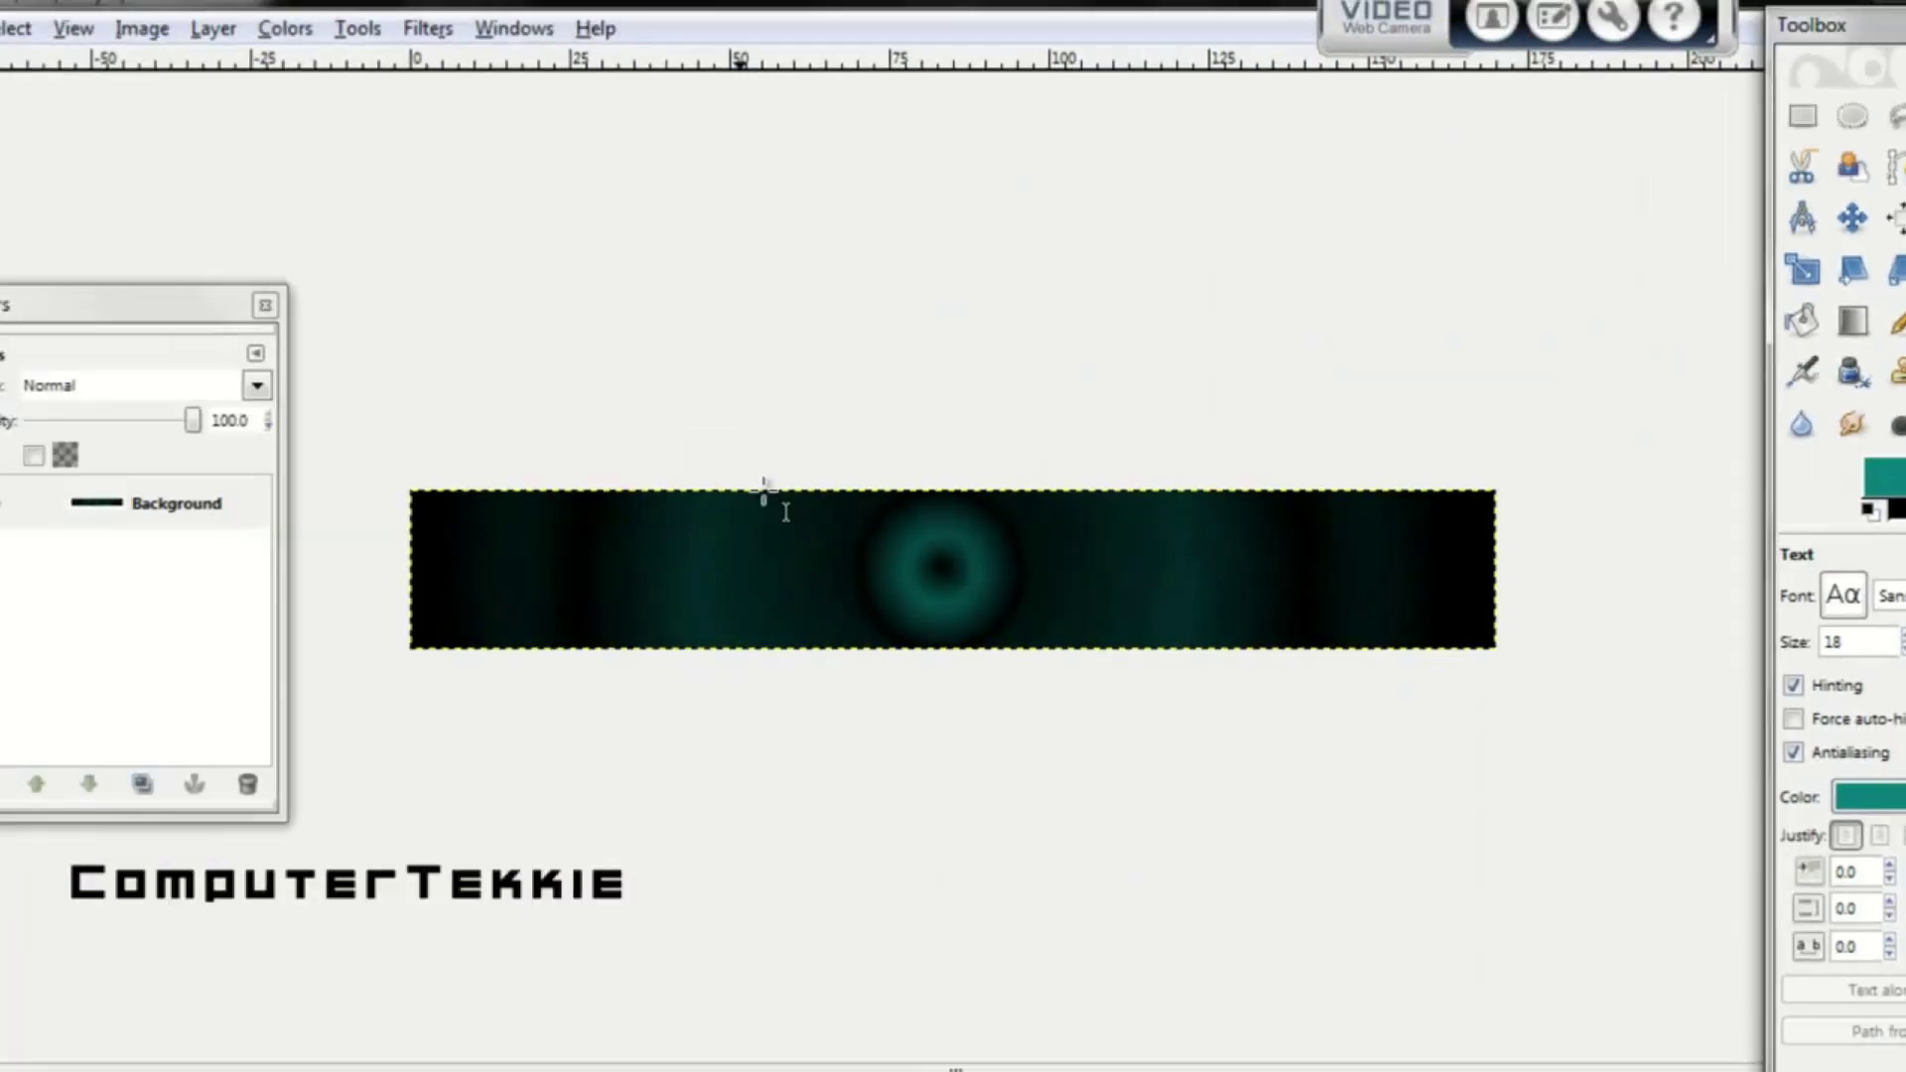
left_click(439, 518)
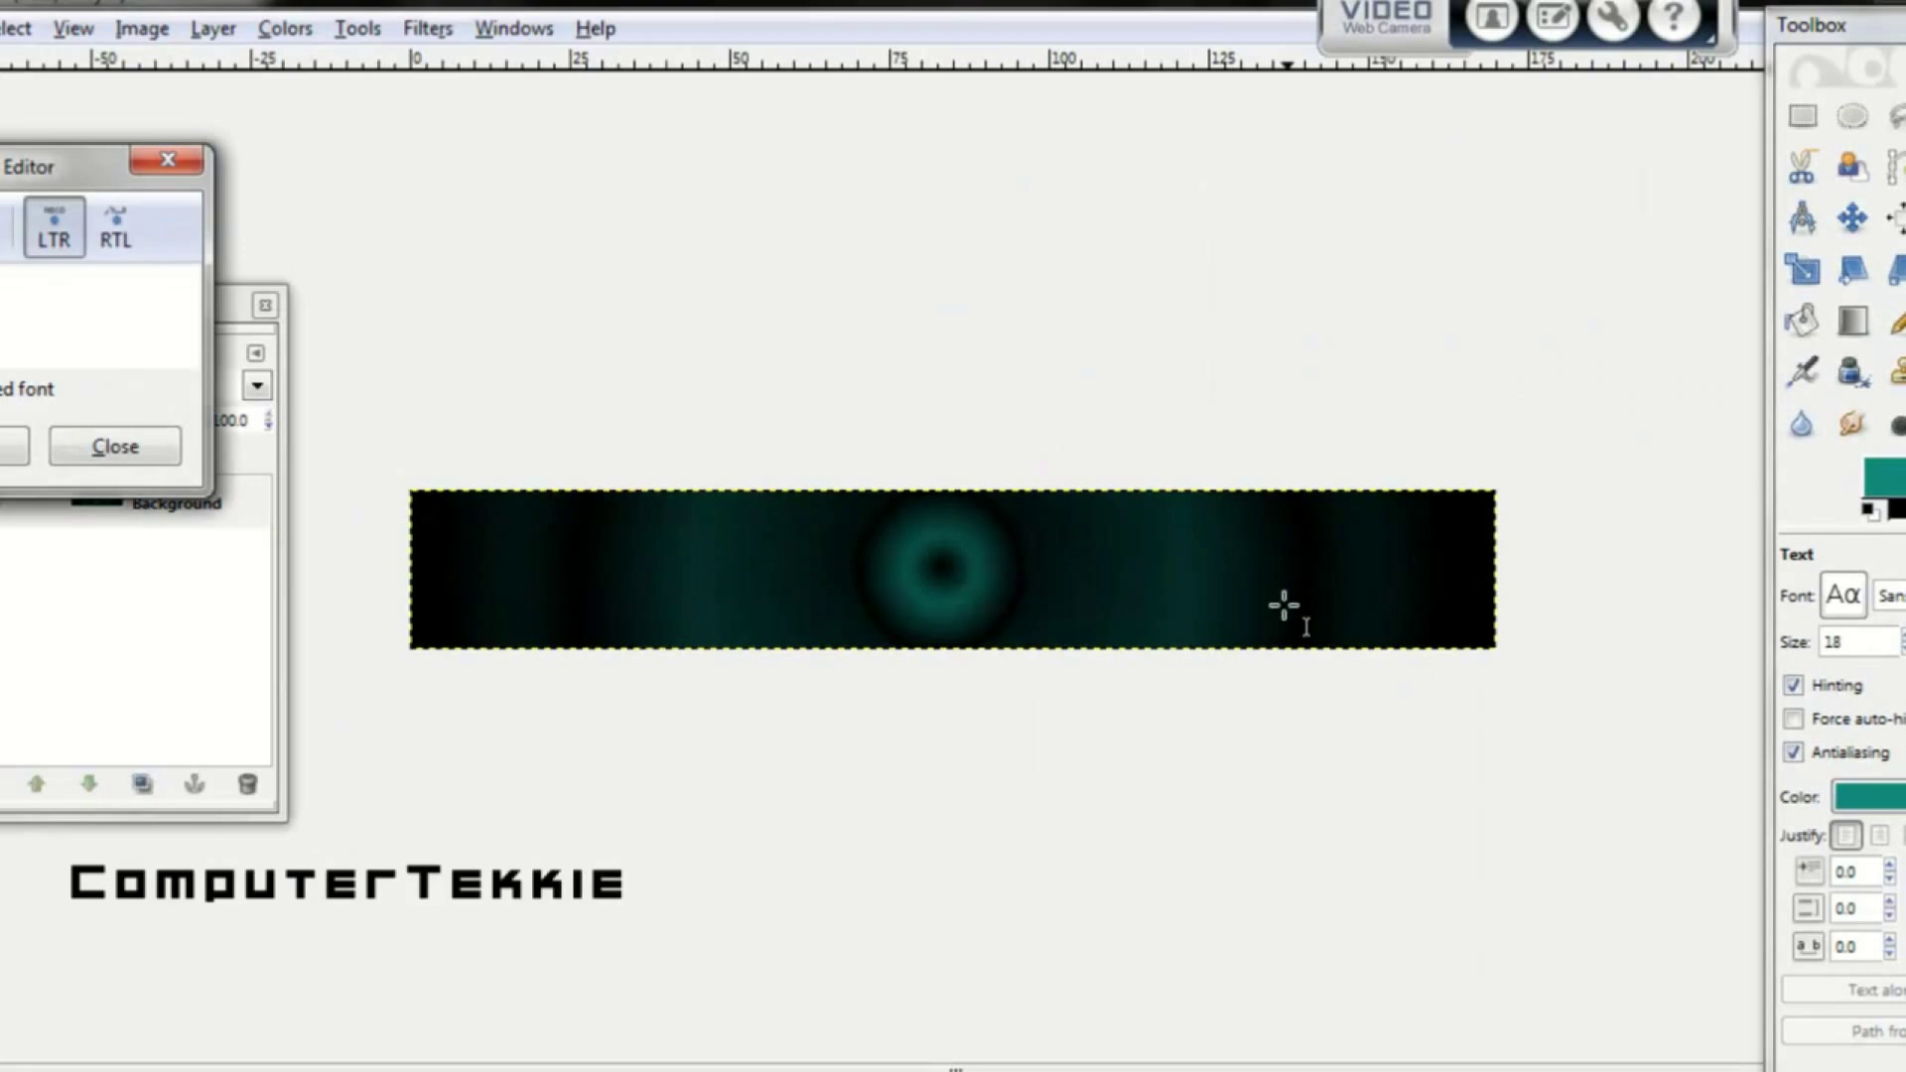
left_click_drag(1418, 610, 1453, 621)
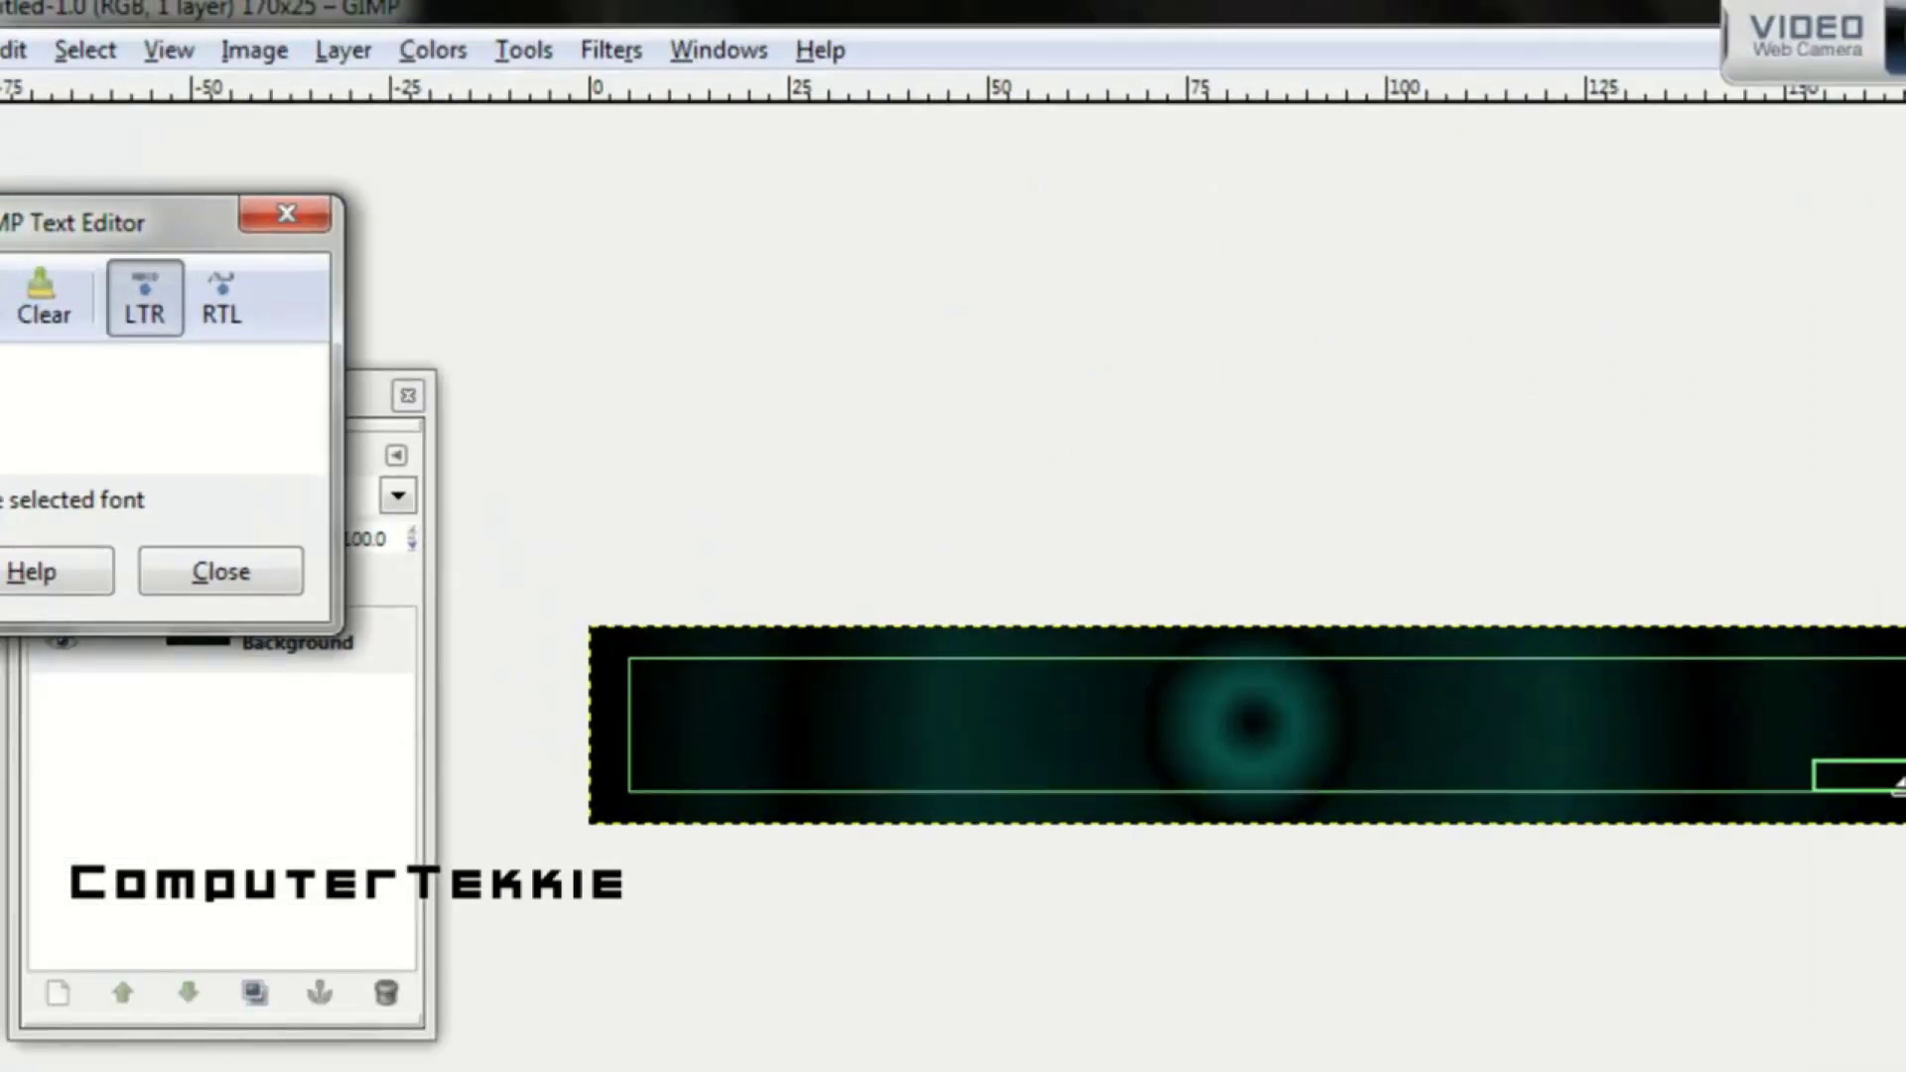
type("Comput")
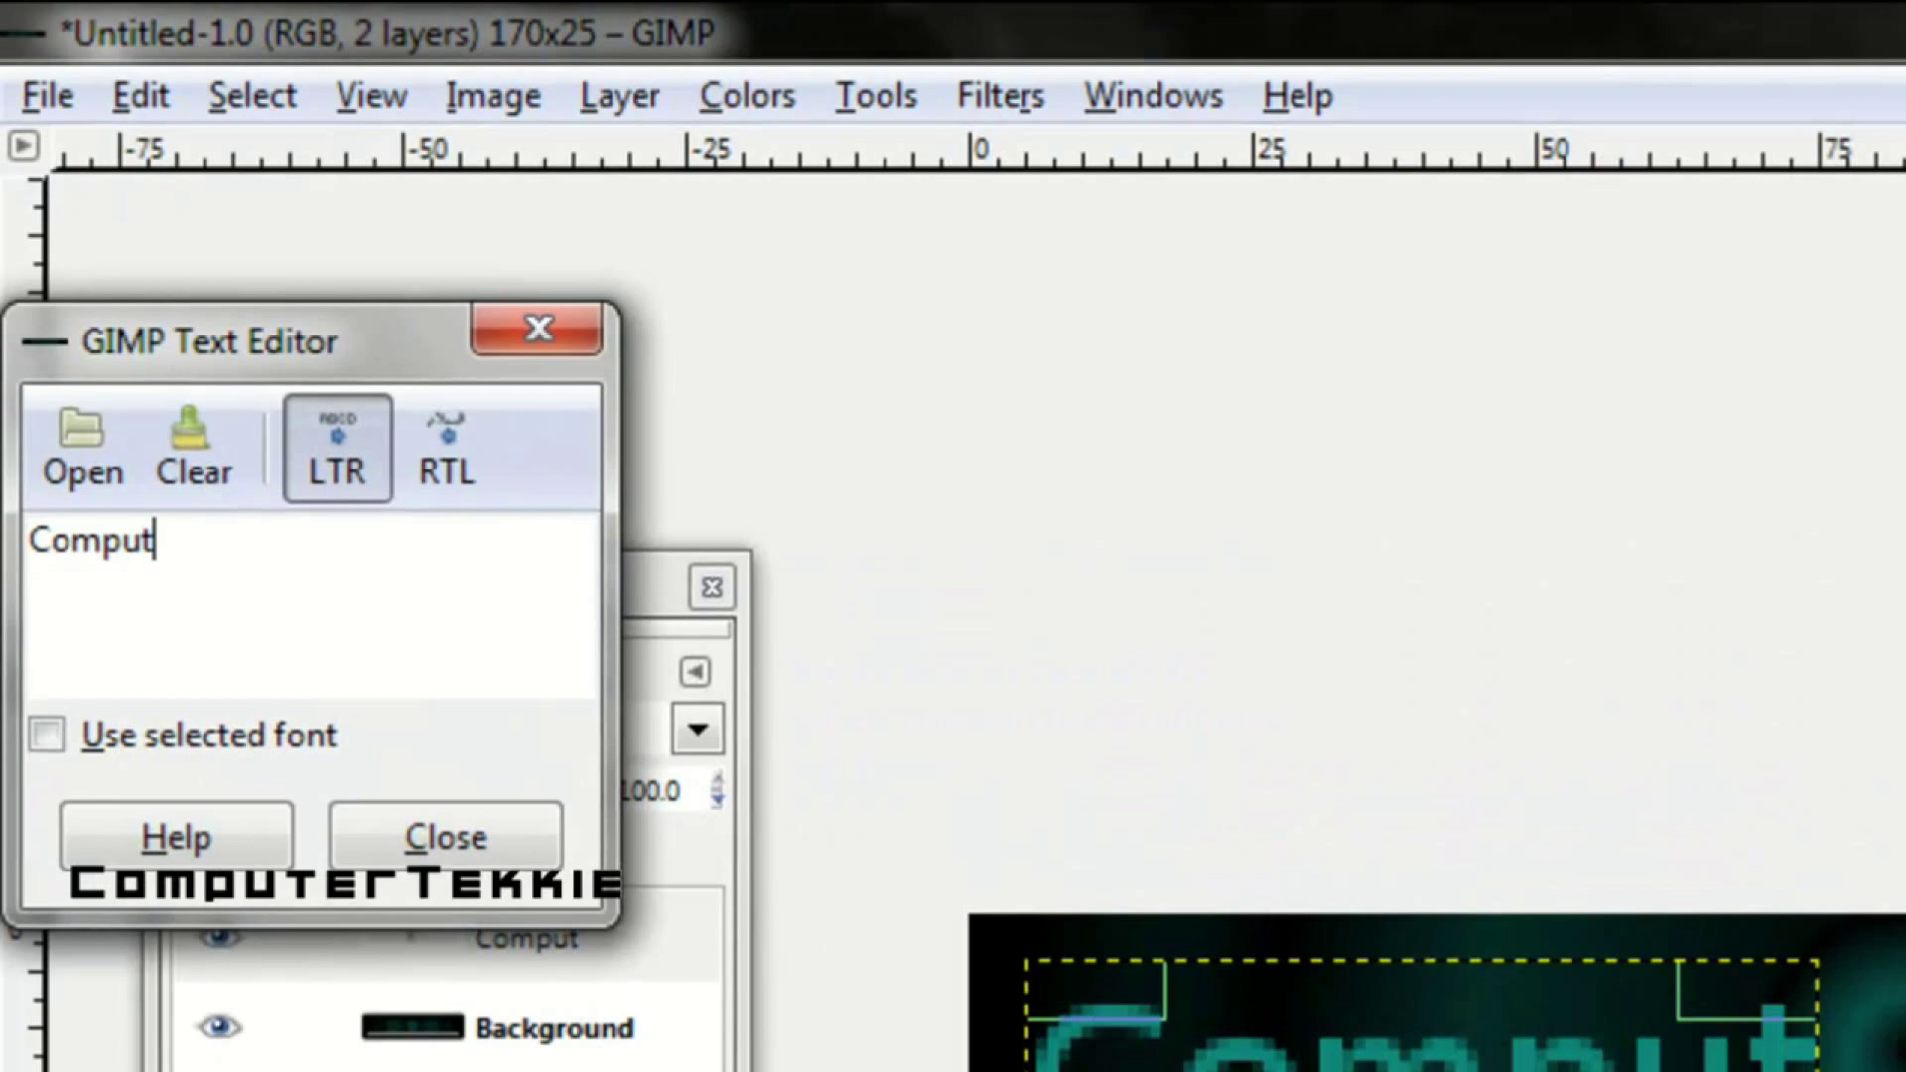
type("erTekkie")
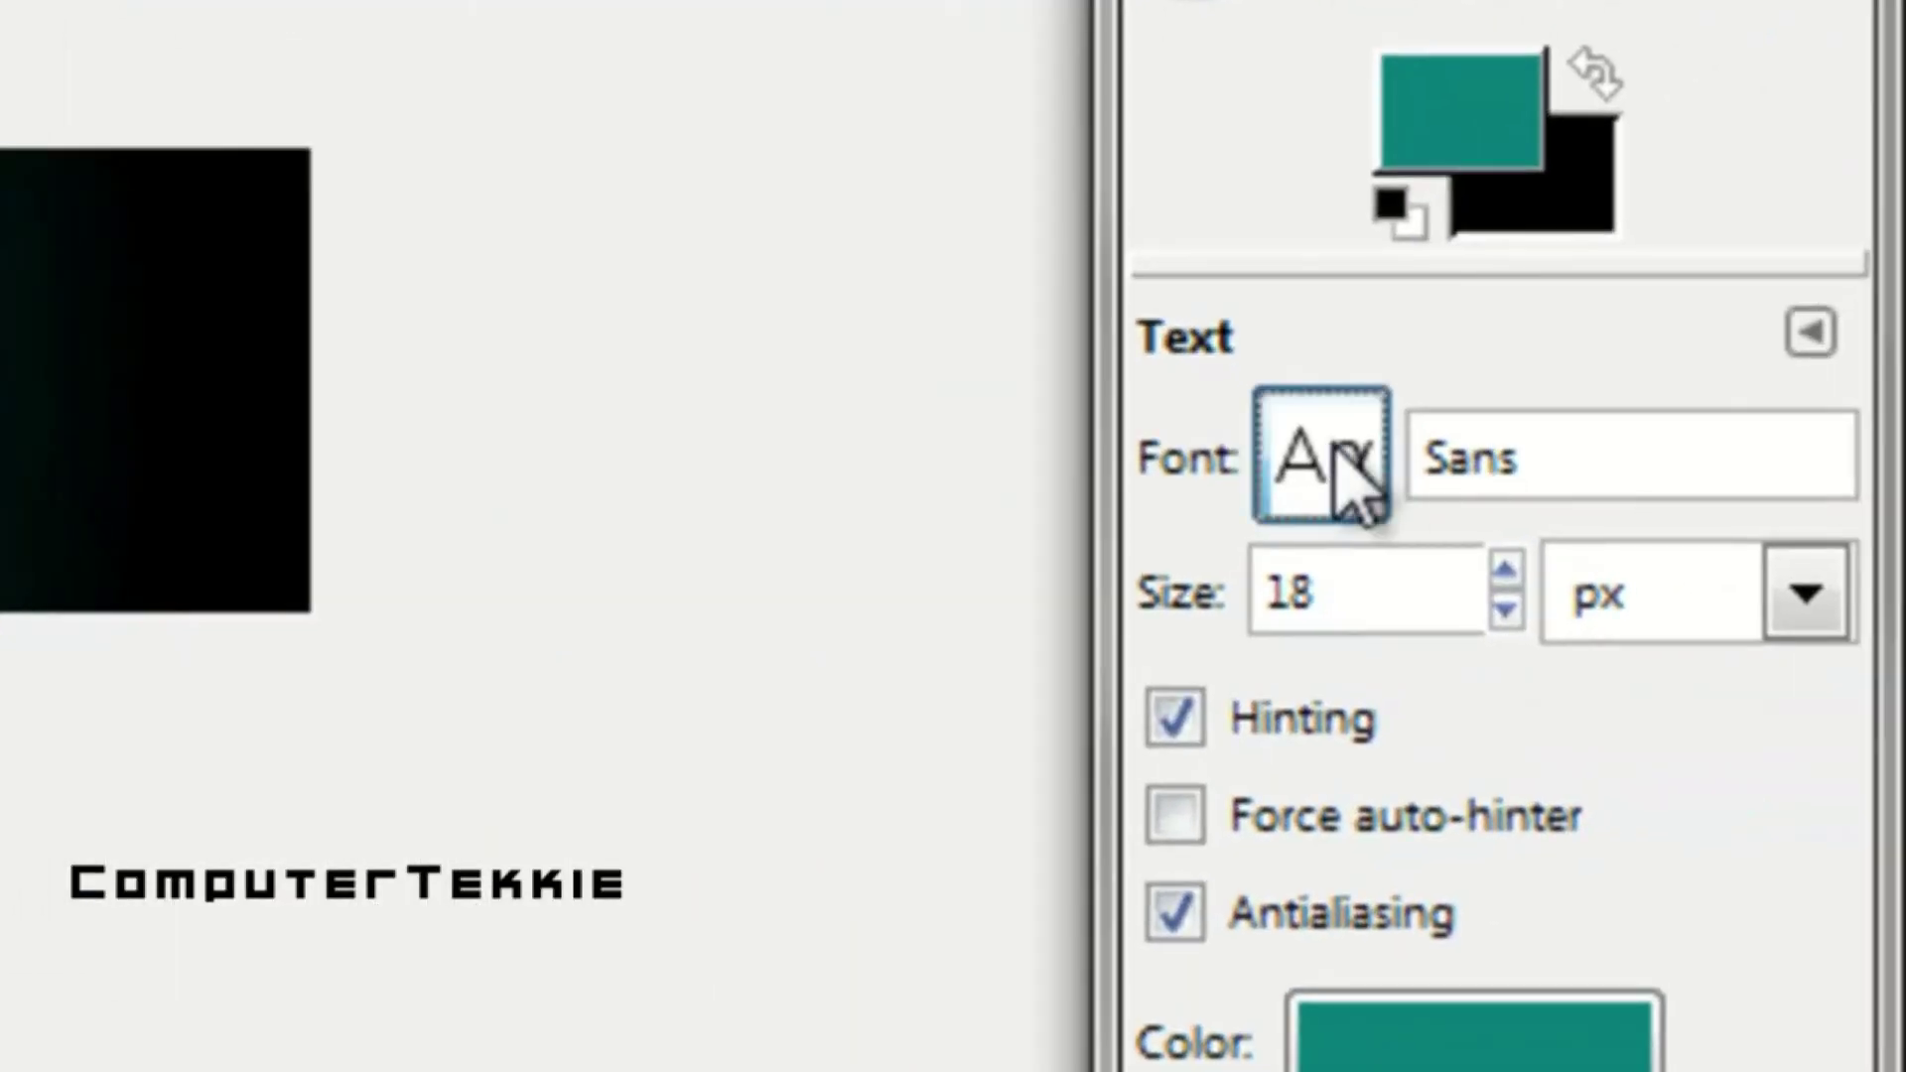
Set the text font to Chubu 08 Normal at size 13
left_click(1330, 459)
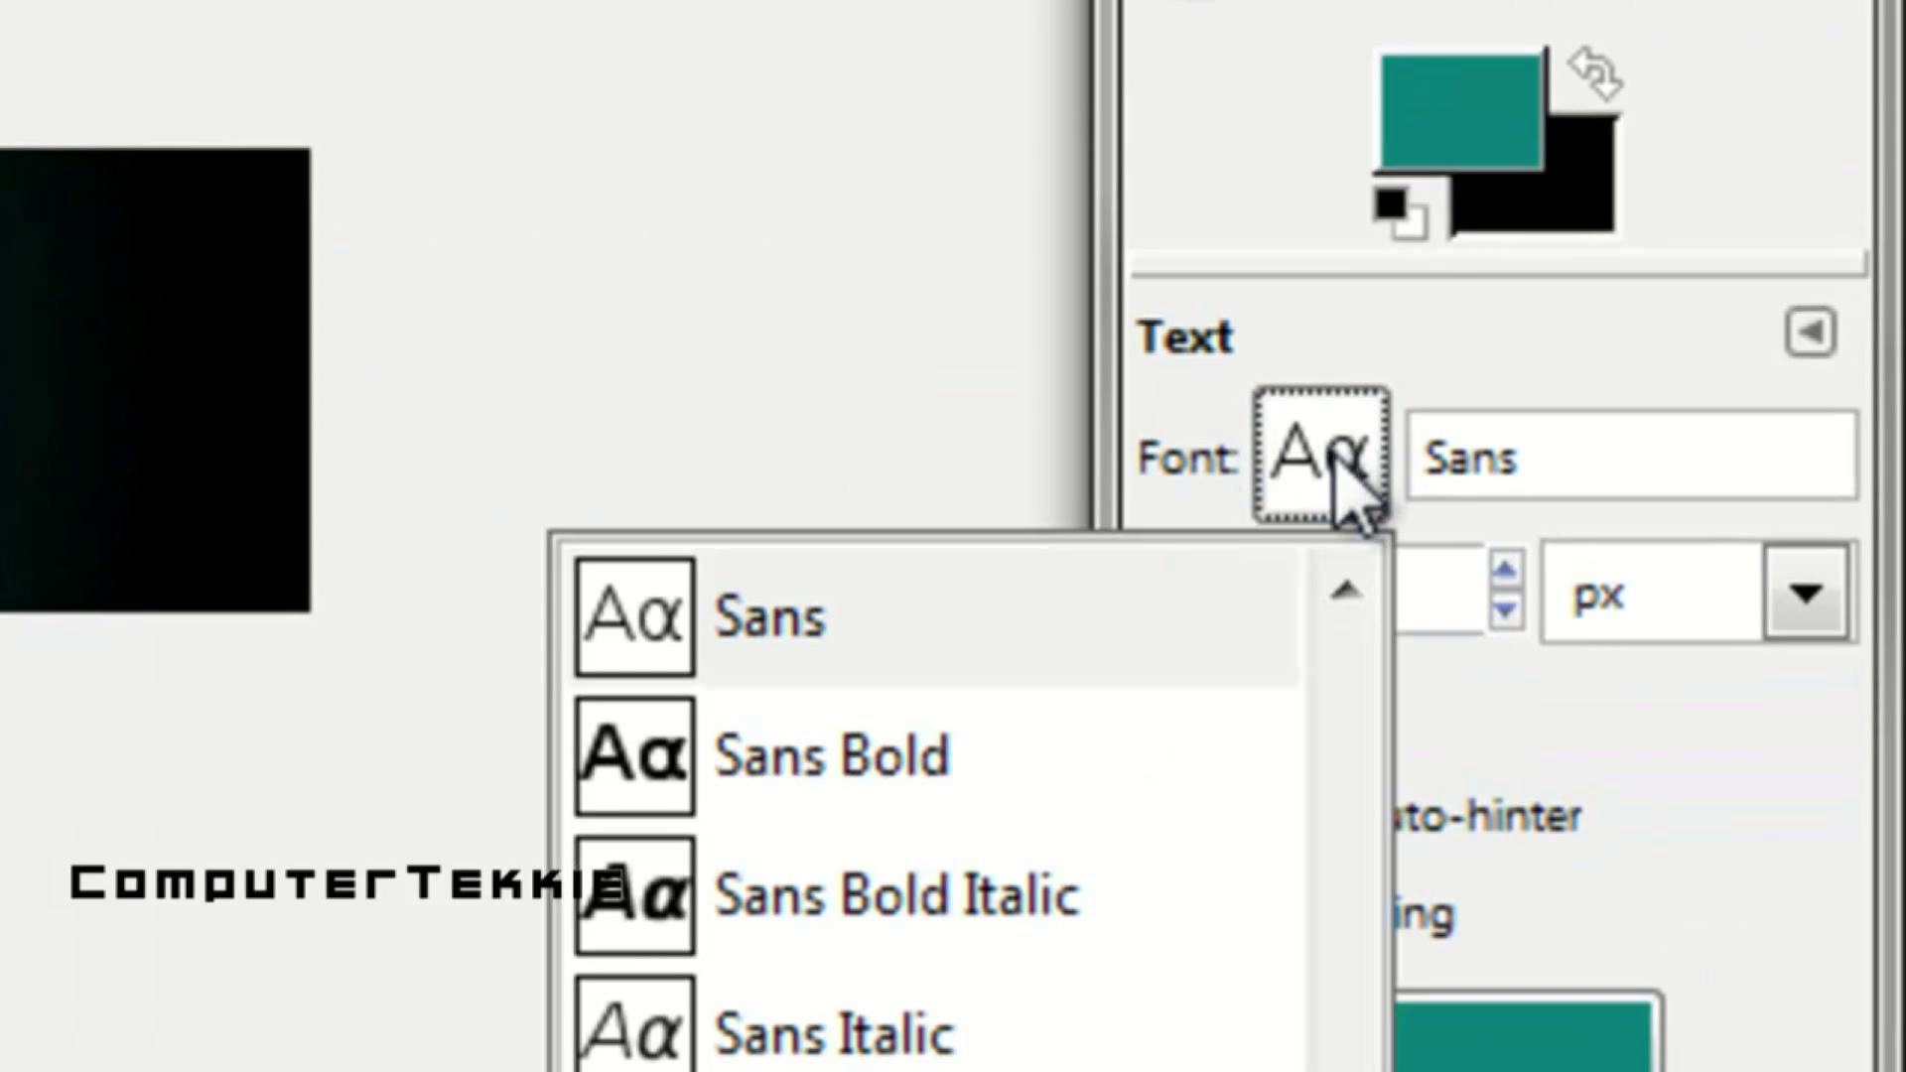
left_click_drag(1324, 923, 1325, 685)
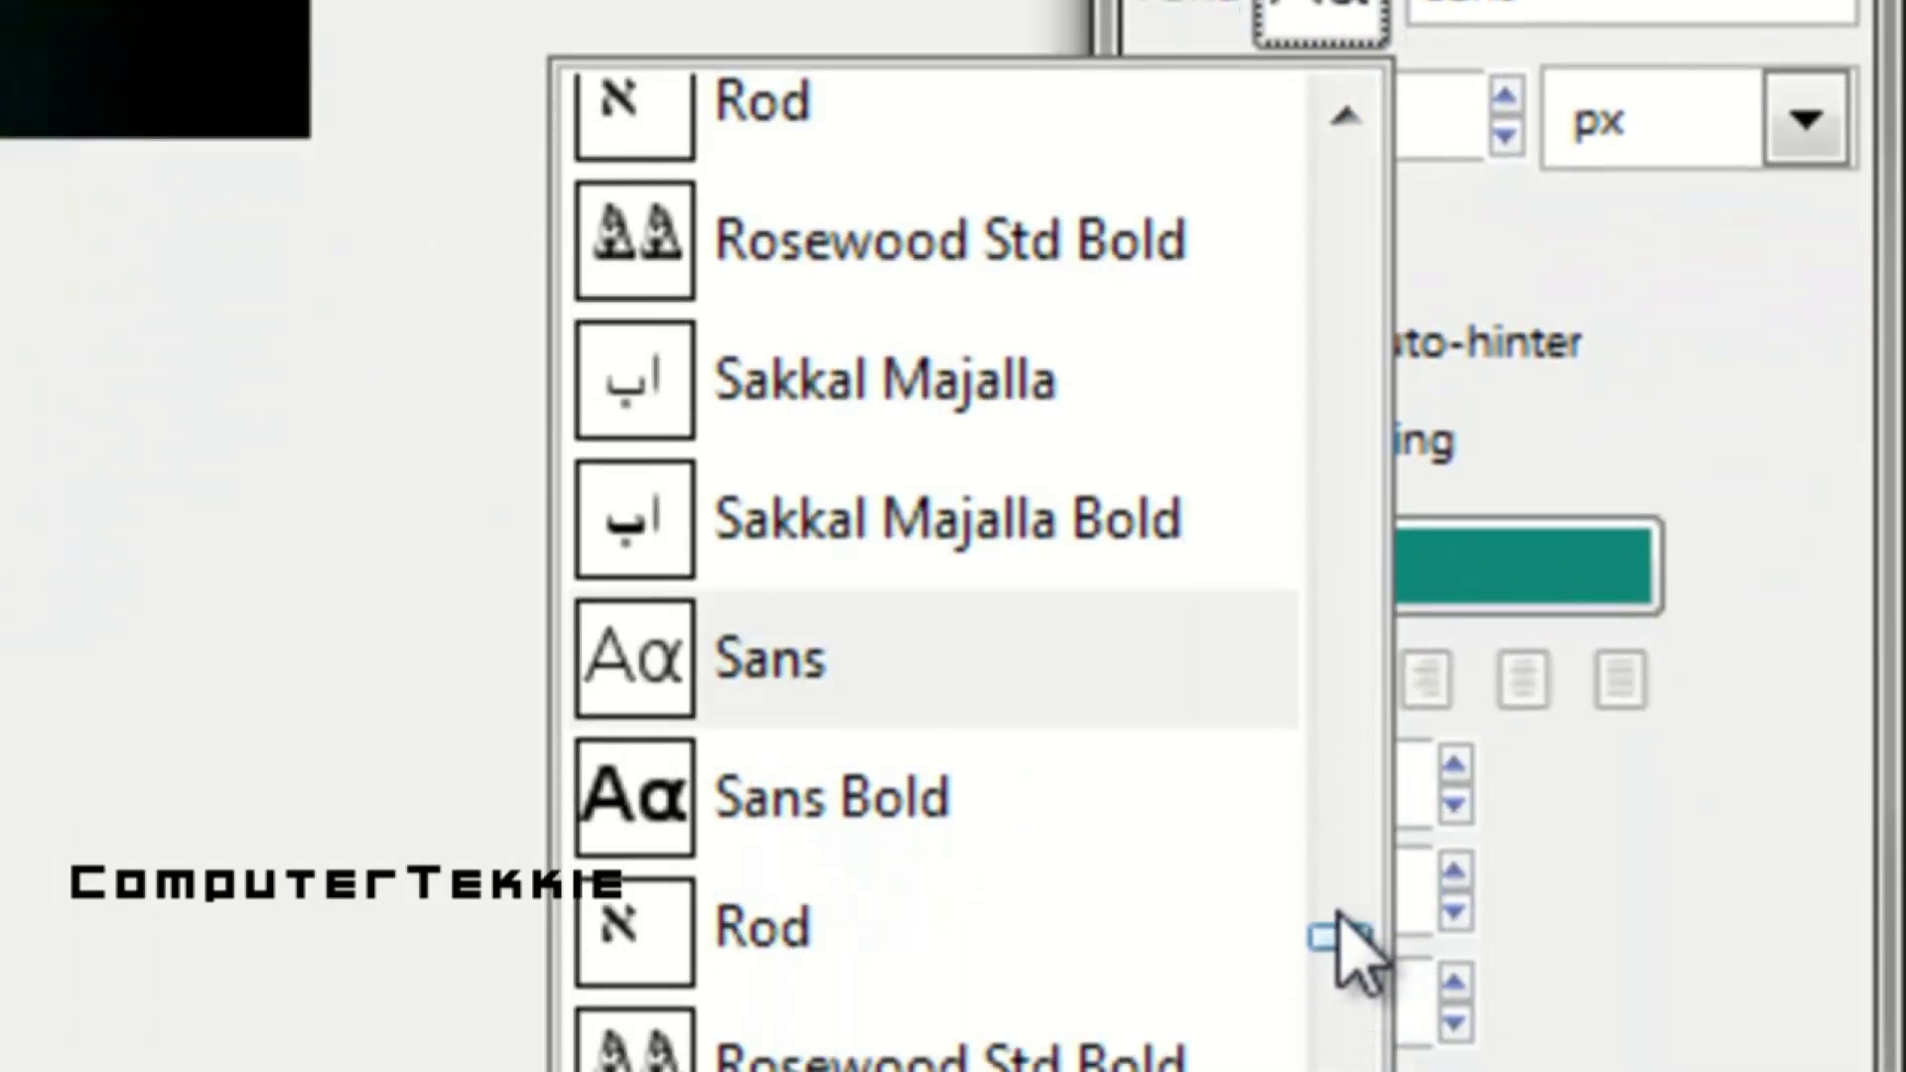
left_click_drag(1323, 475, 1326, 359)
left_click(650, 249)
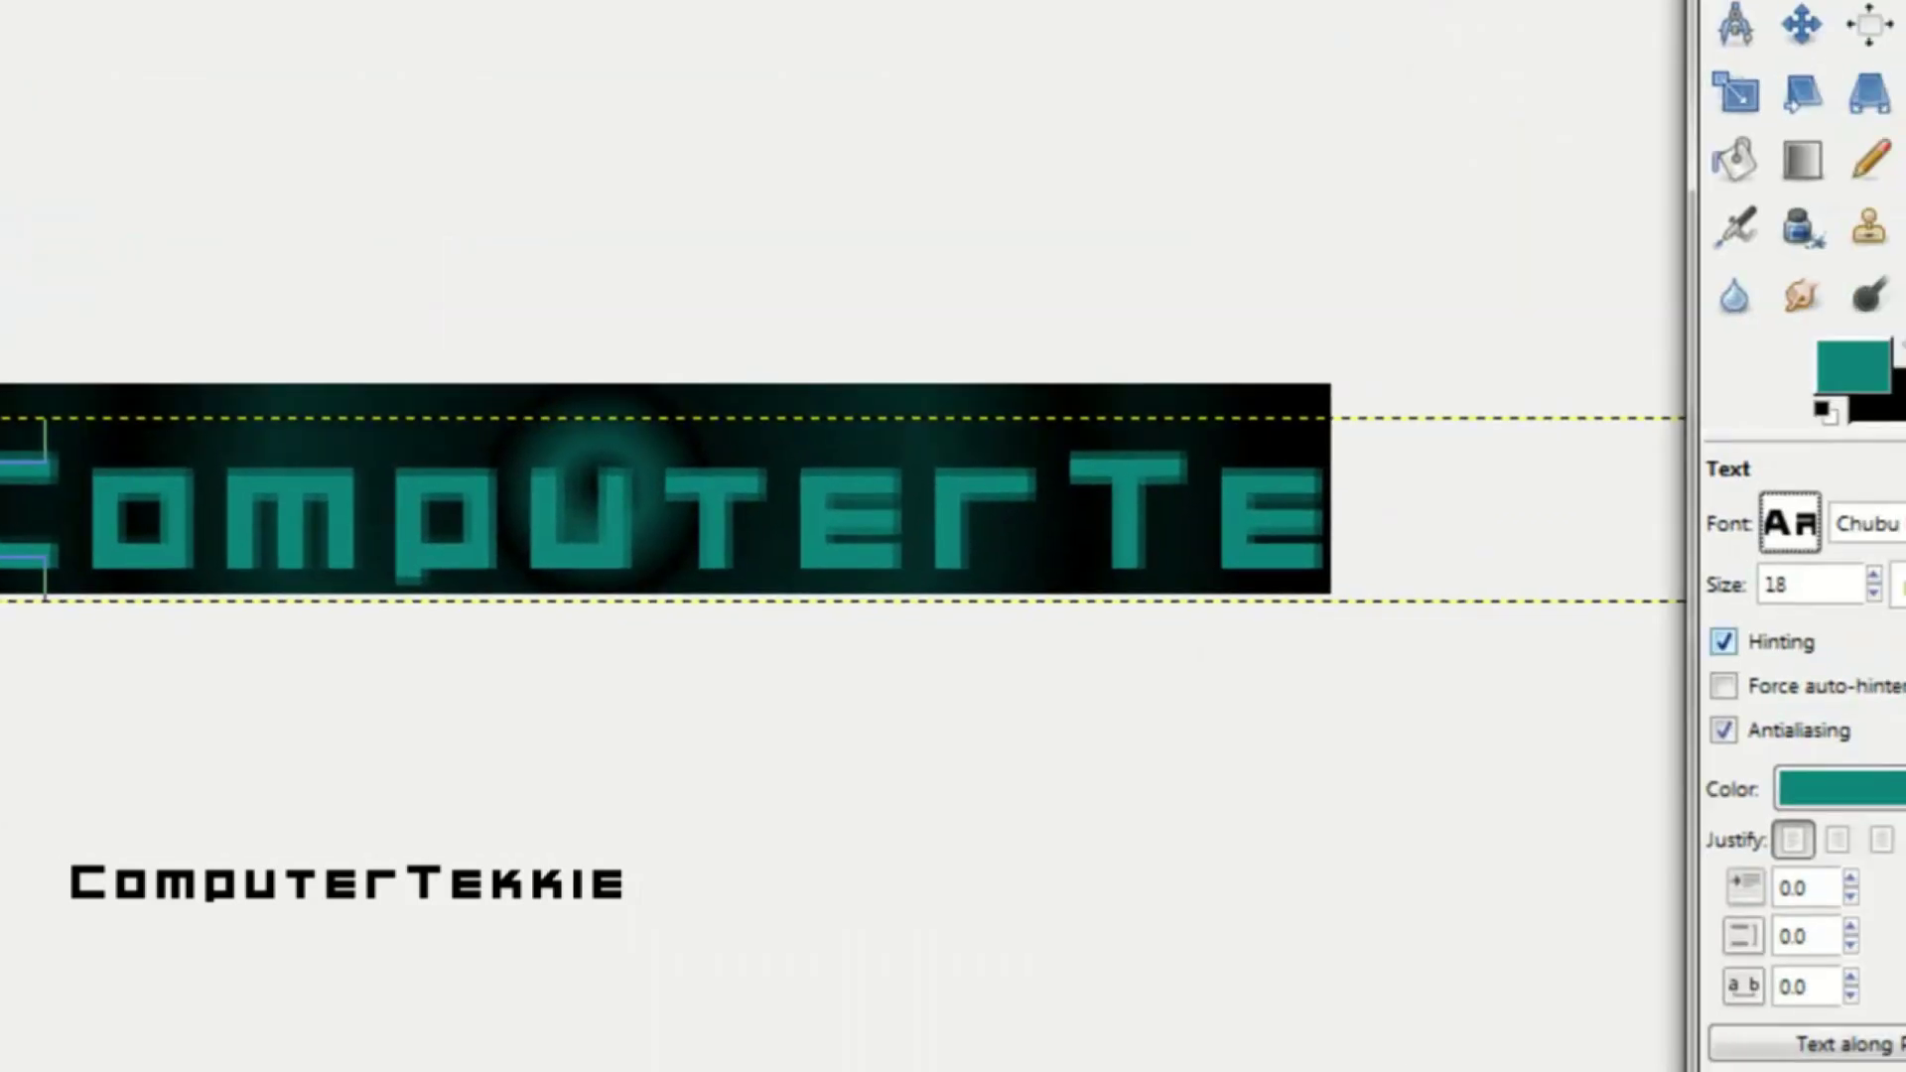
left_click(1873, 594)
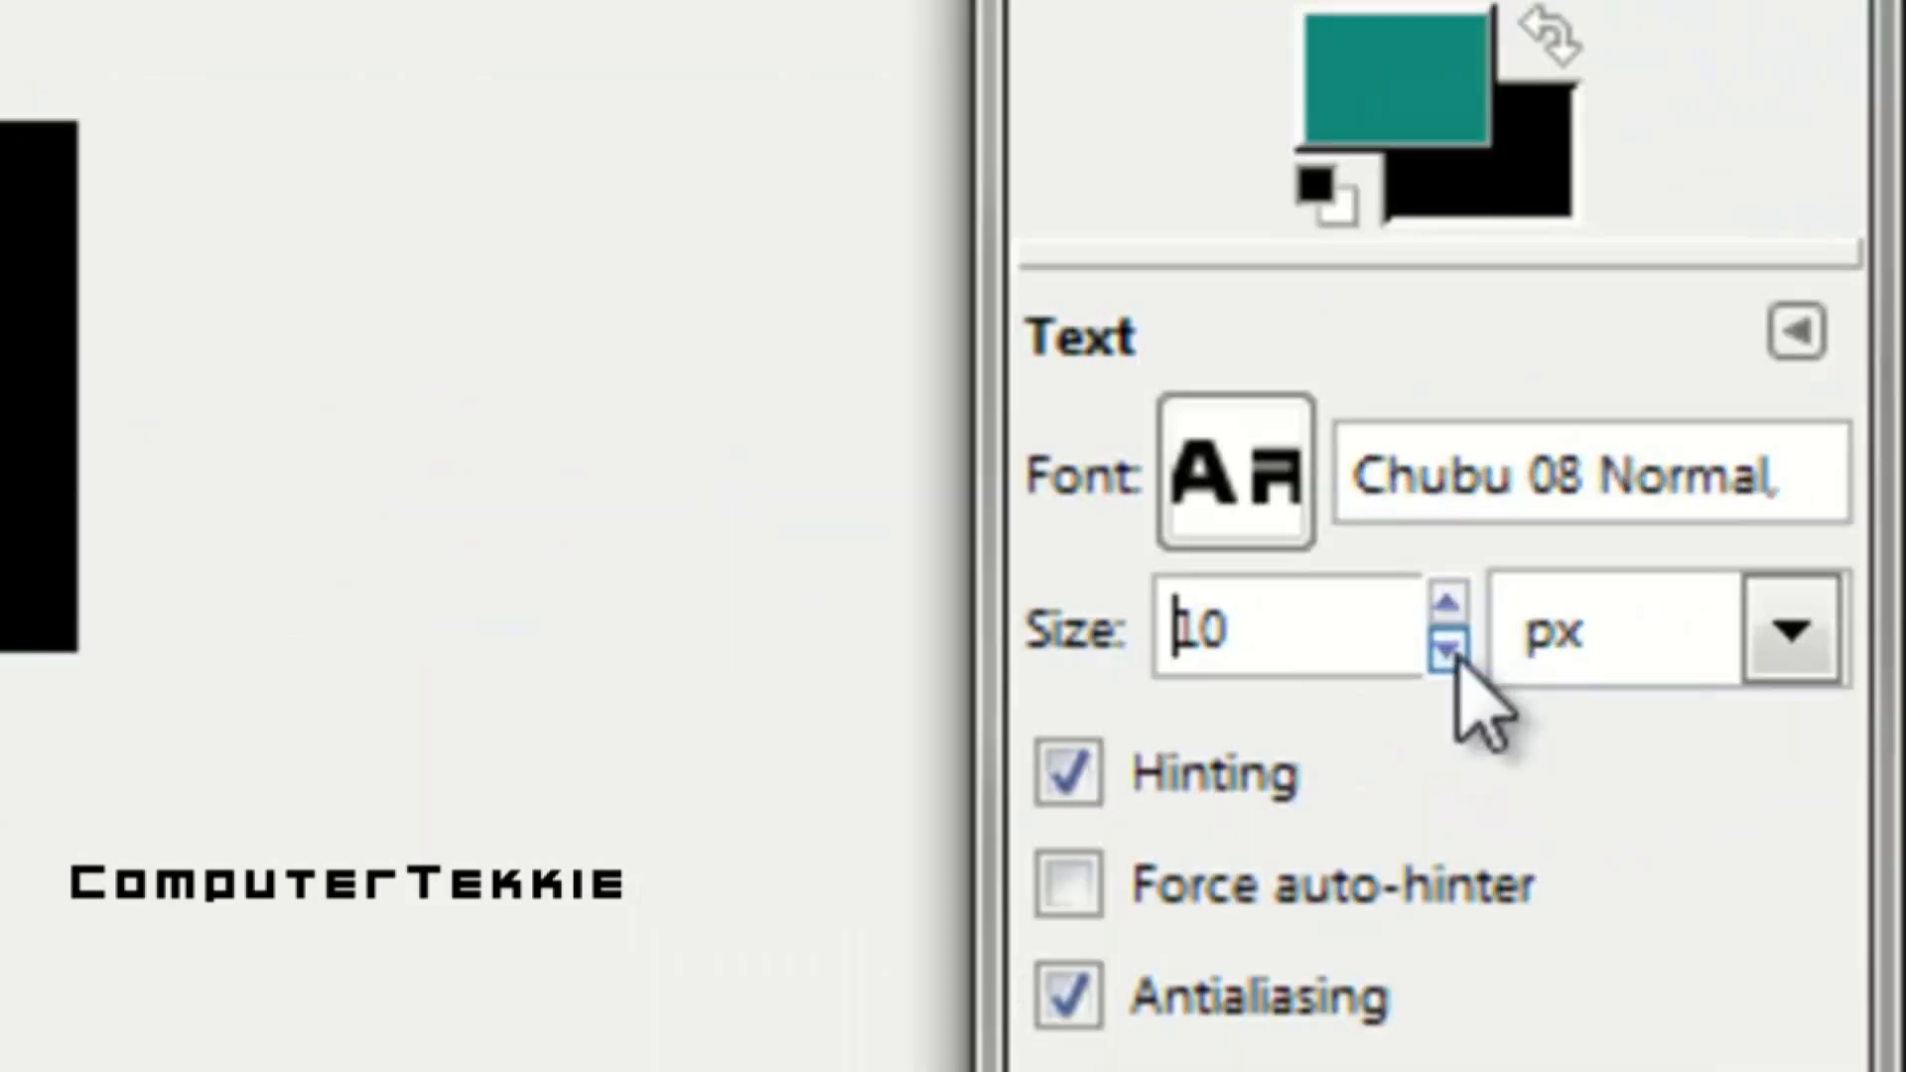
left_click(1874, 576)
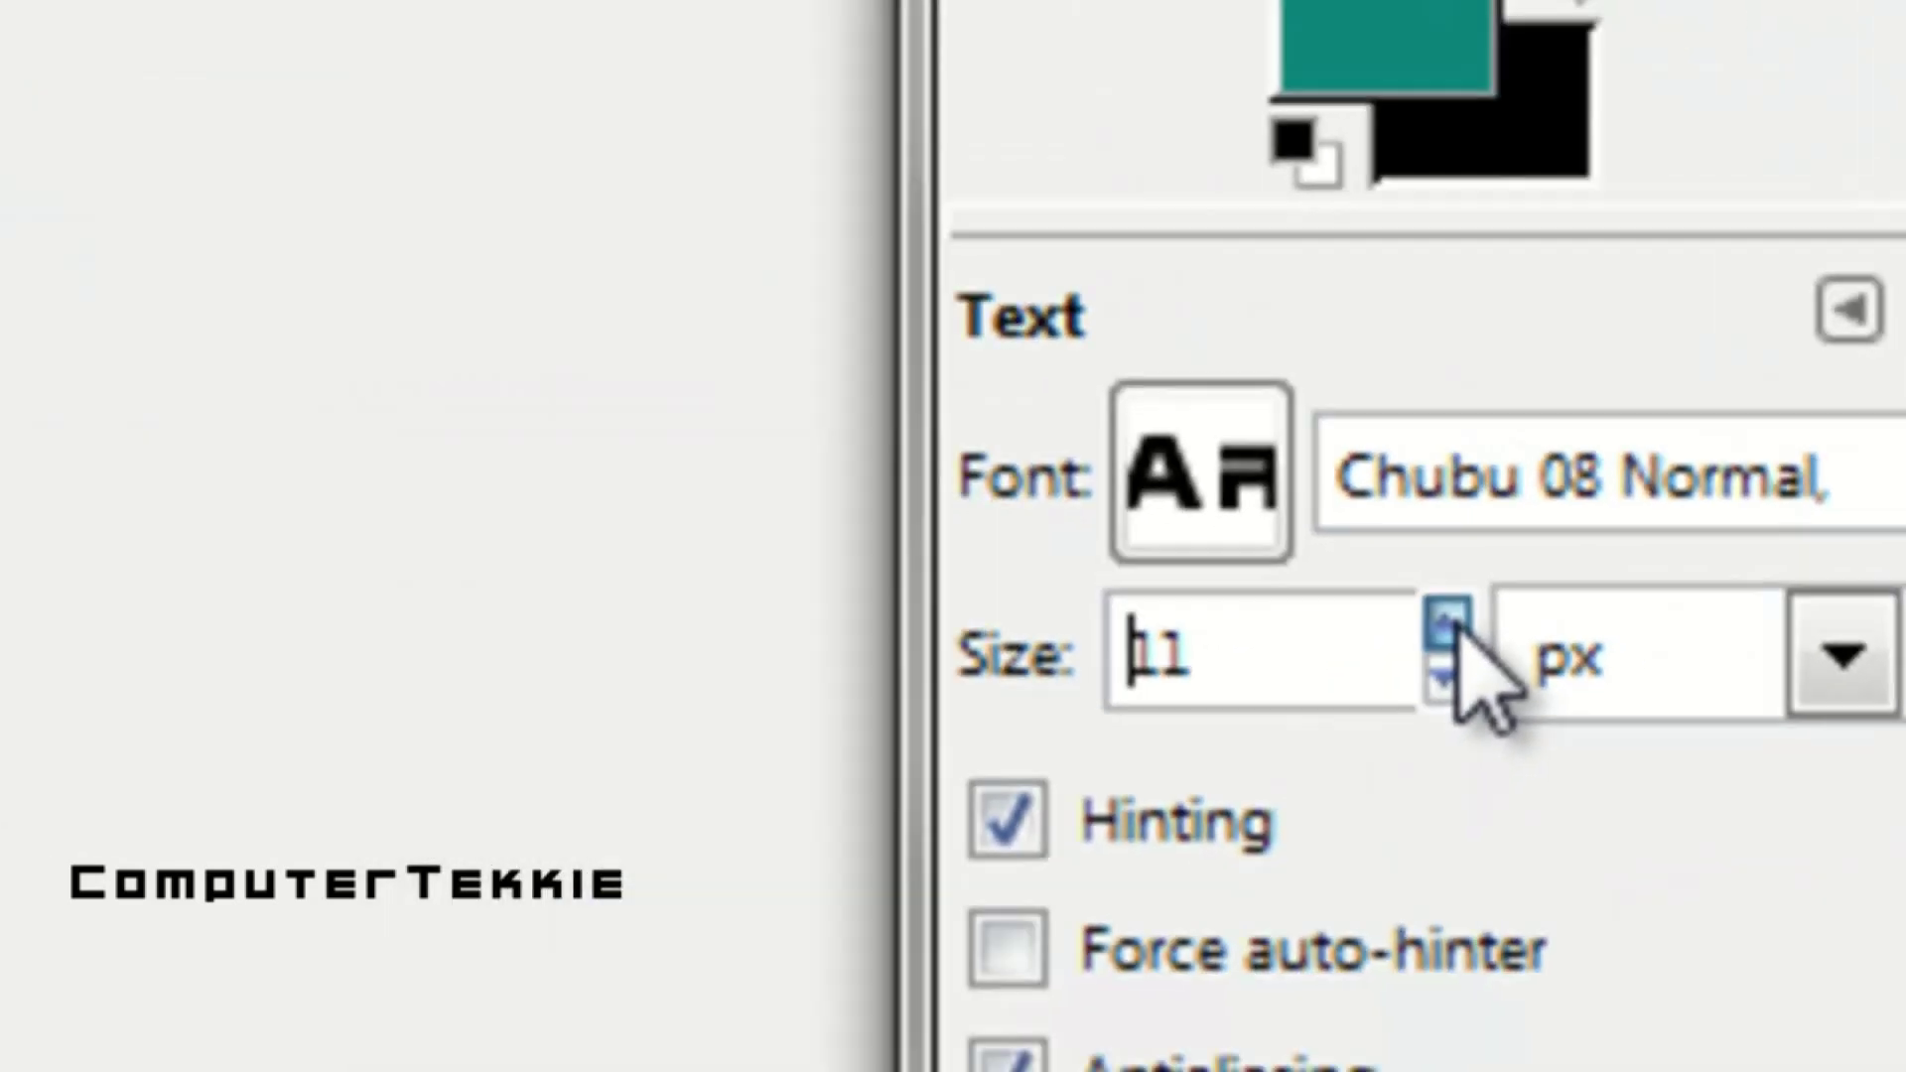
left_click(1449, 625)
left_click(1449, 625)
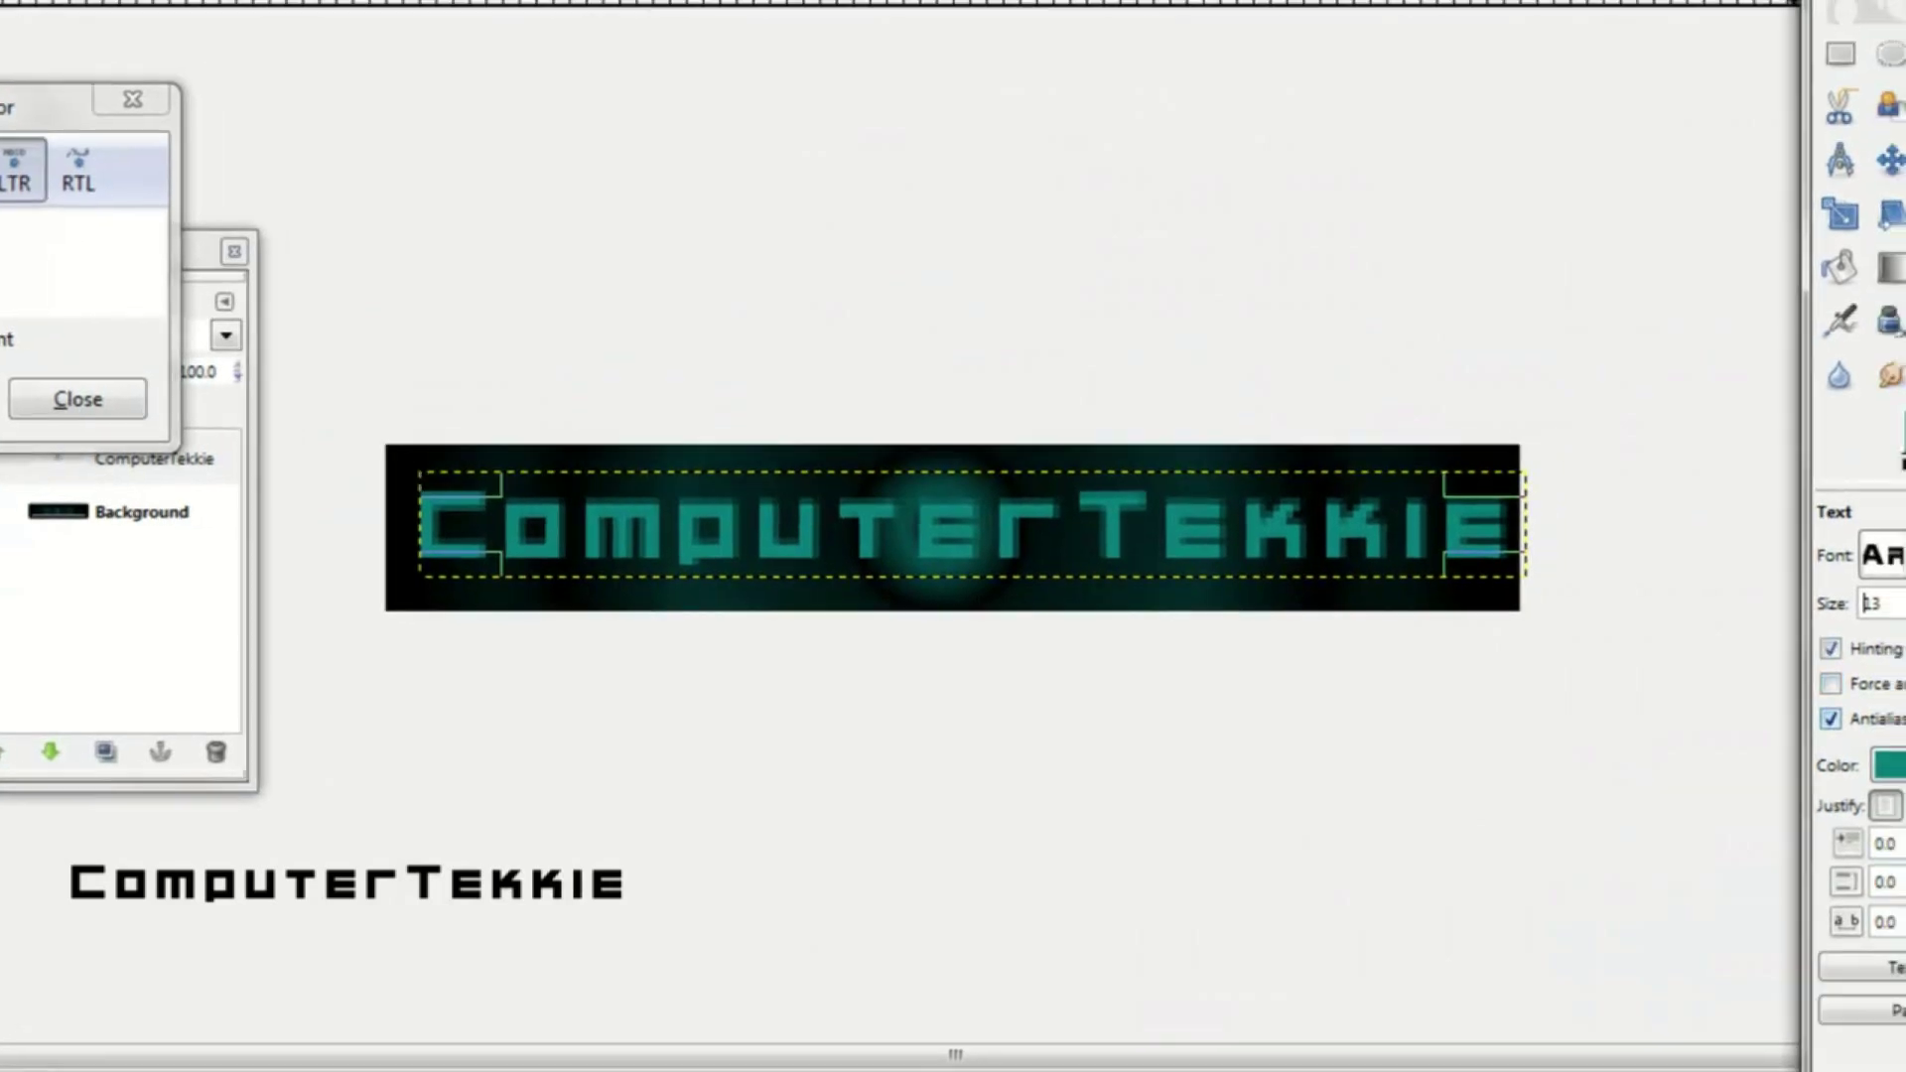
left_click(1821, 808)
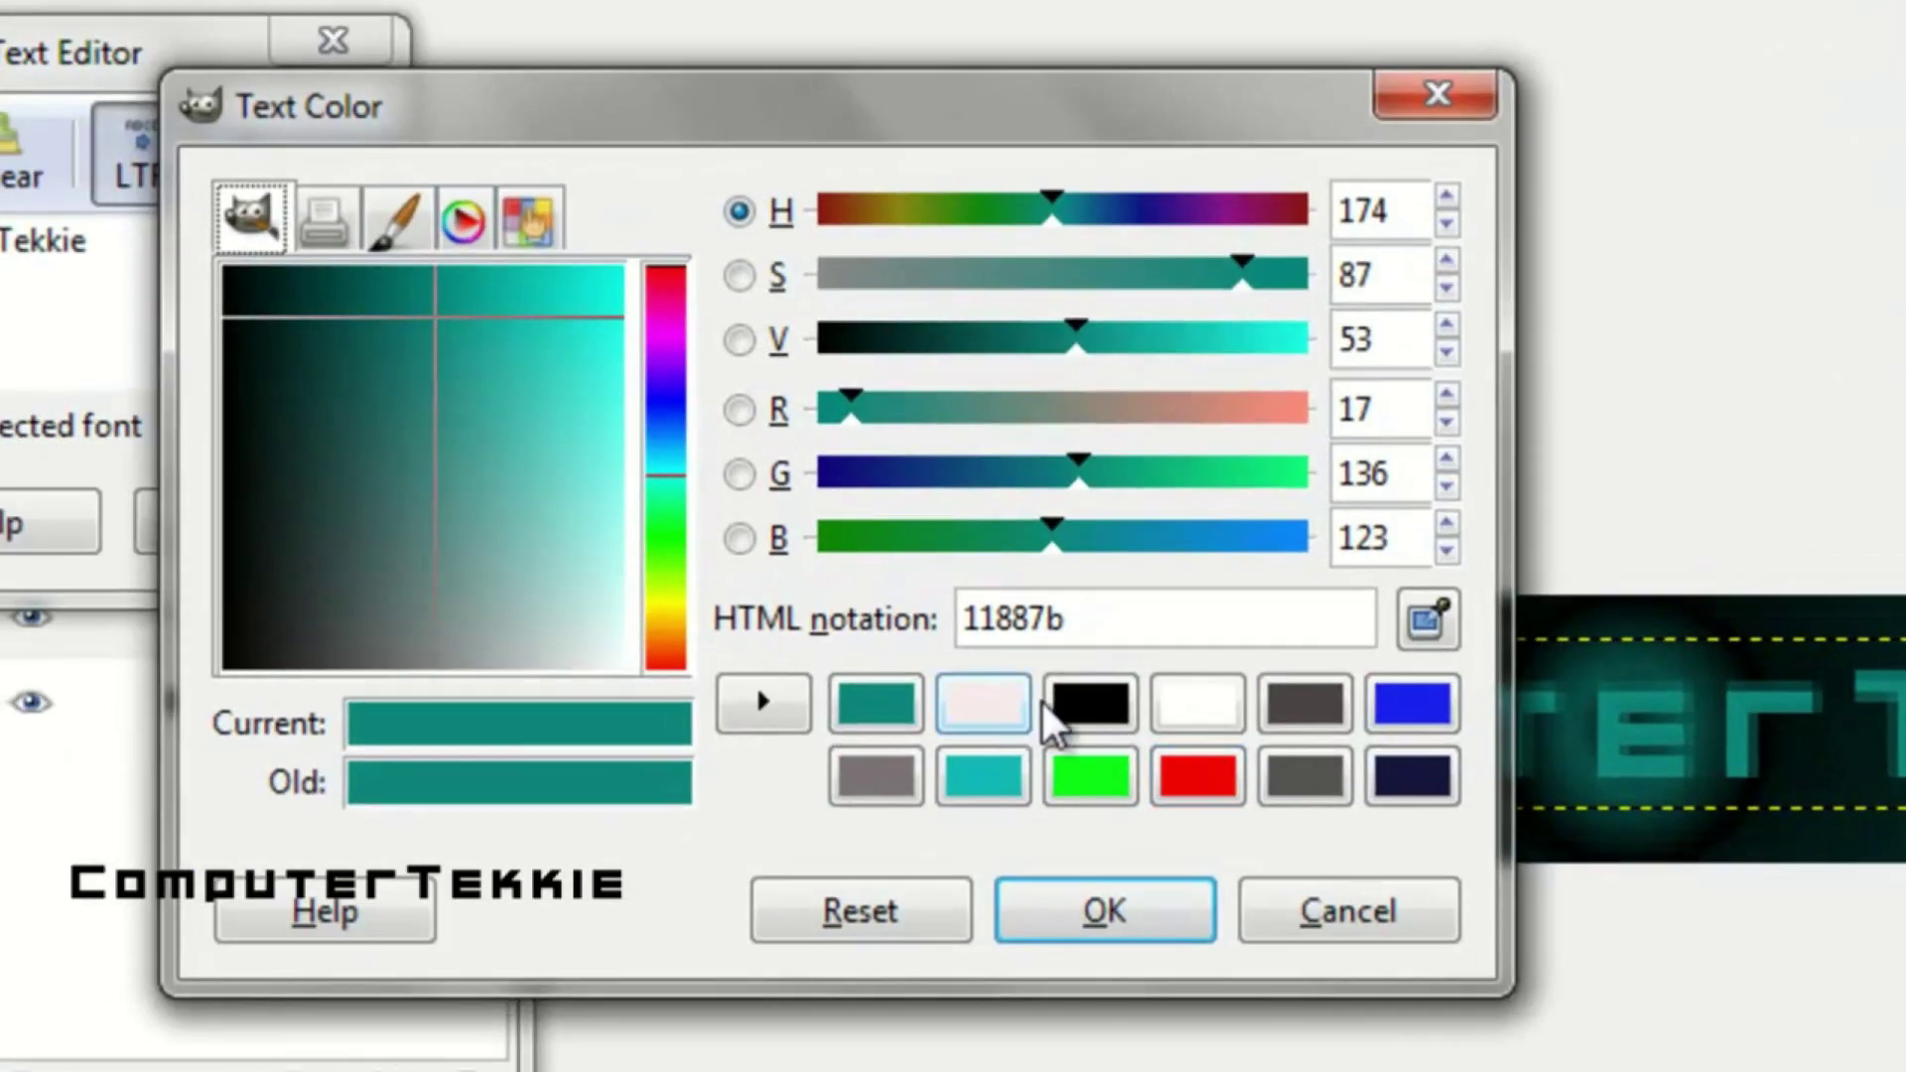
Change the ComputerTekkie text colour to white (ffffff)
left_click(493, 570)
left_click(1105, 910)
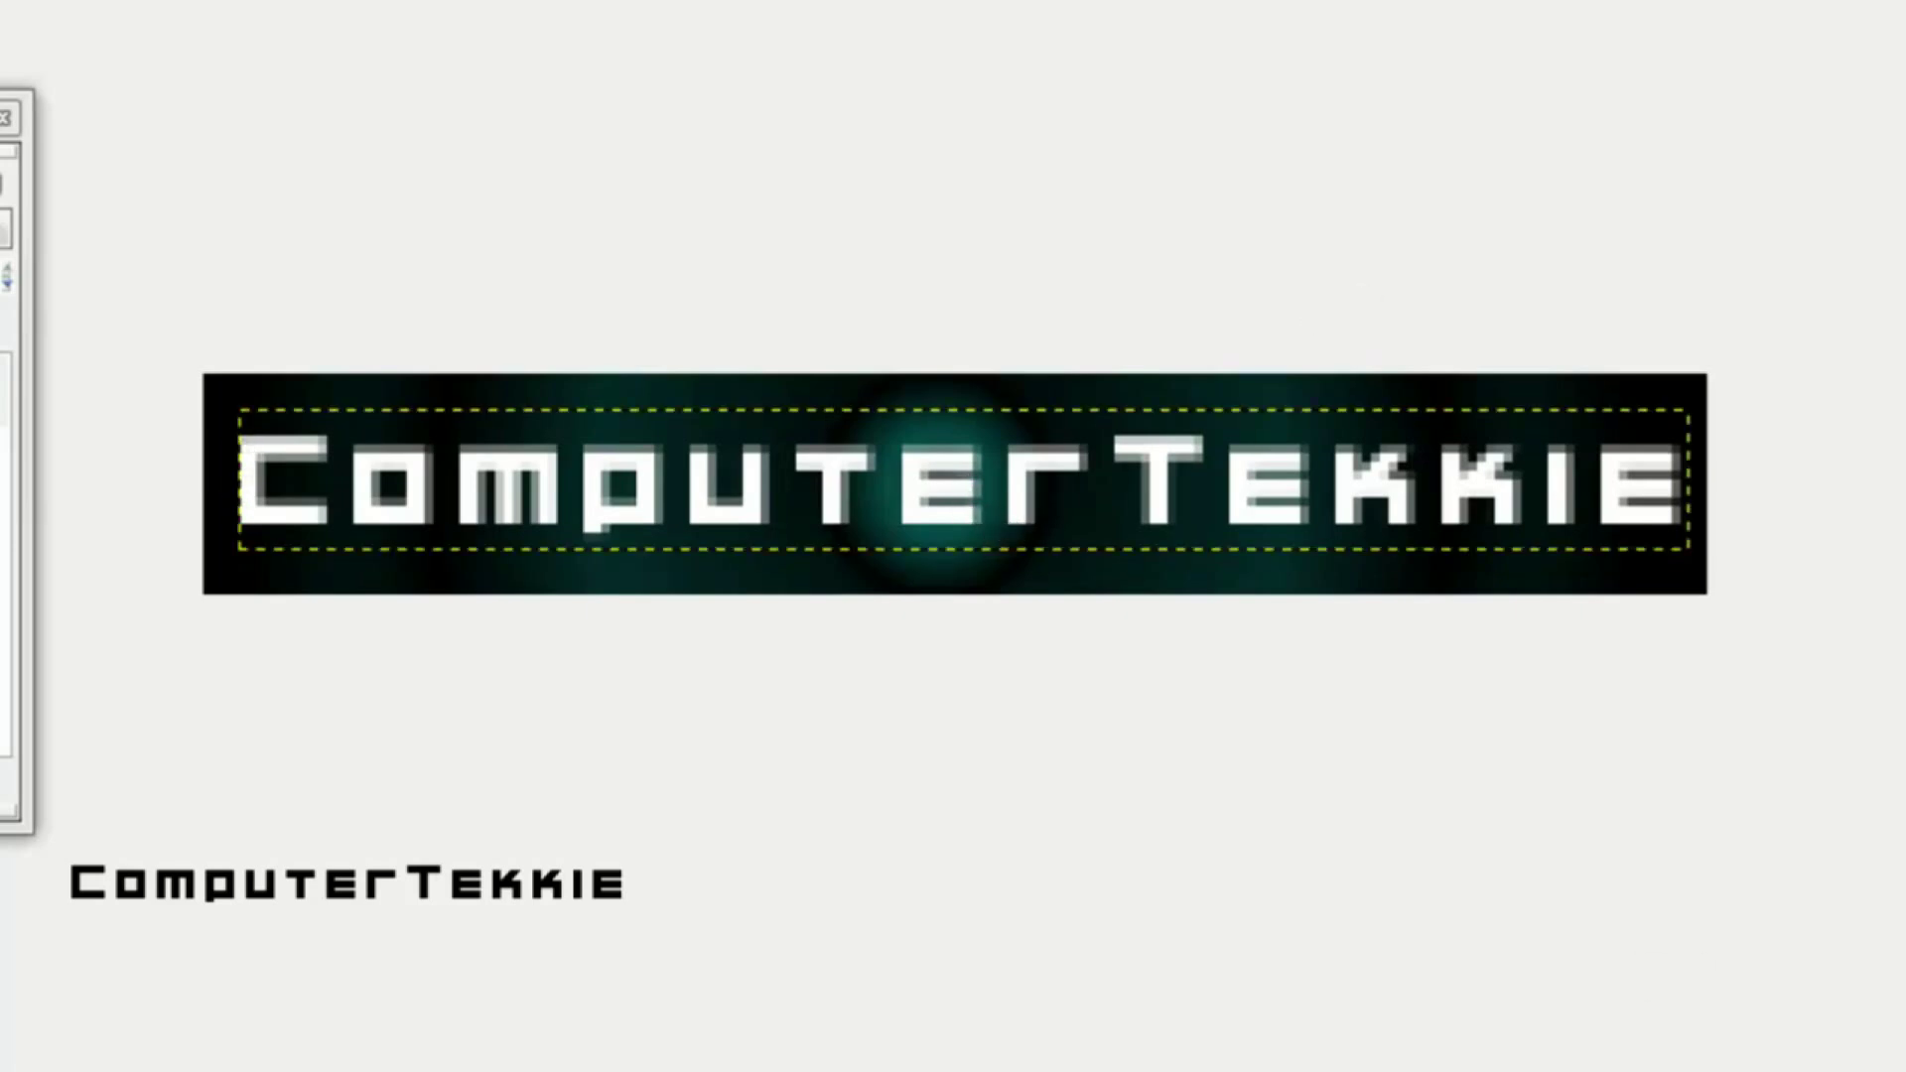
Merge the text layer down into the background layer
right_click(247, 465)
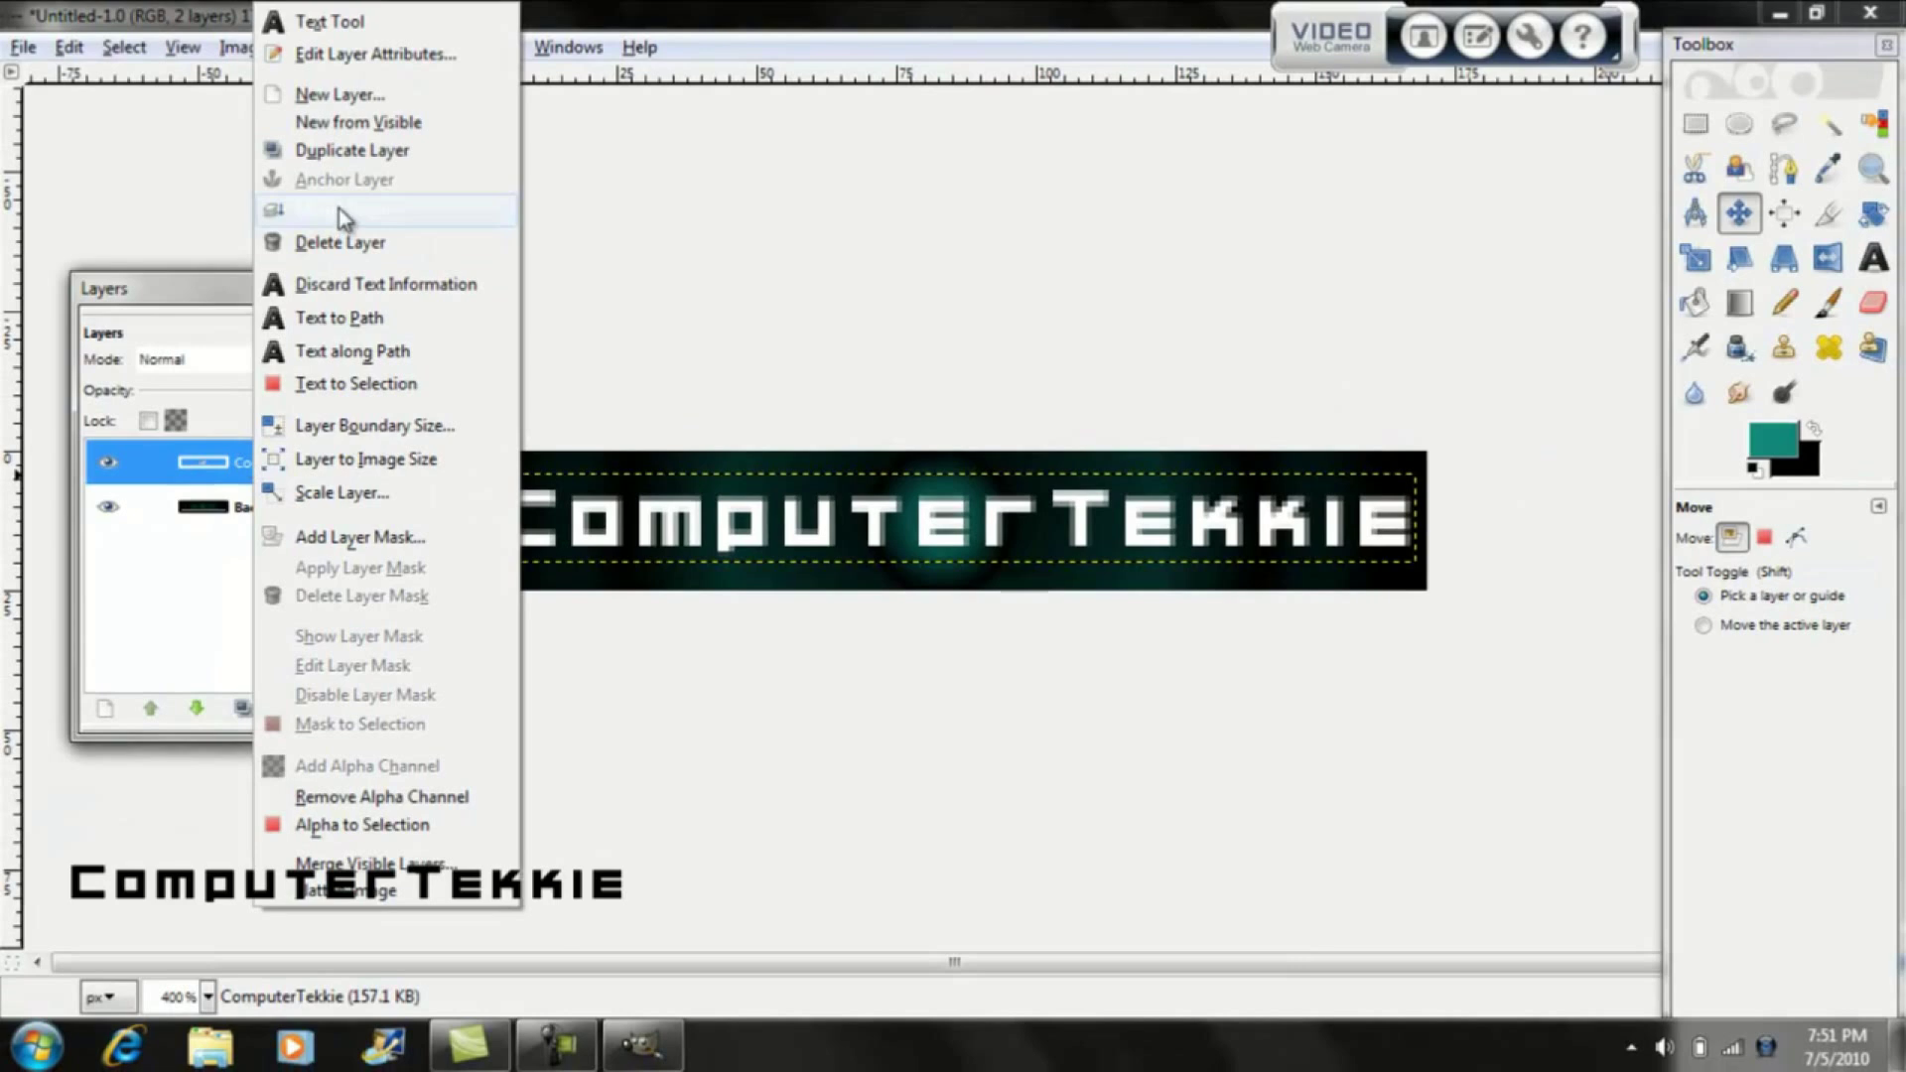
left_click(338, 211)
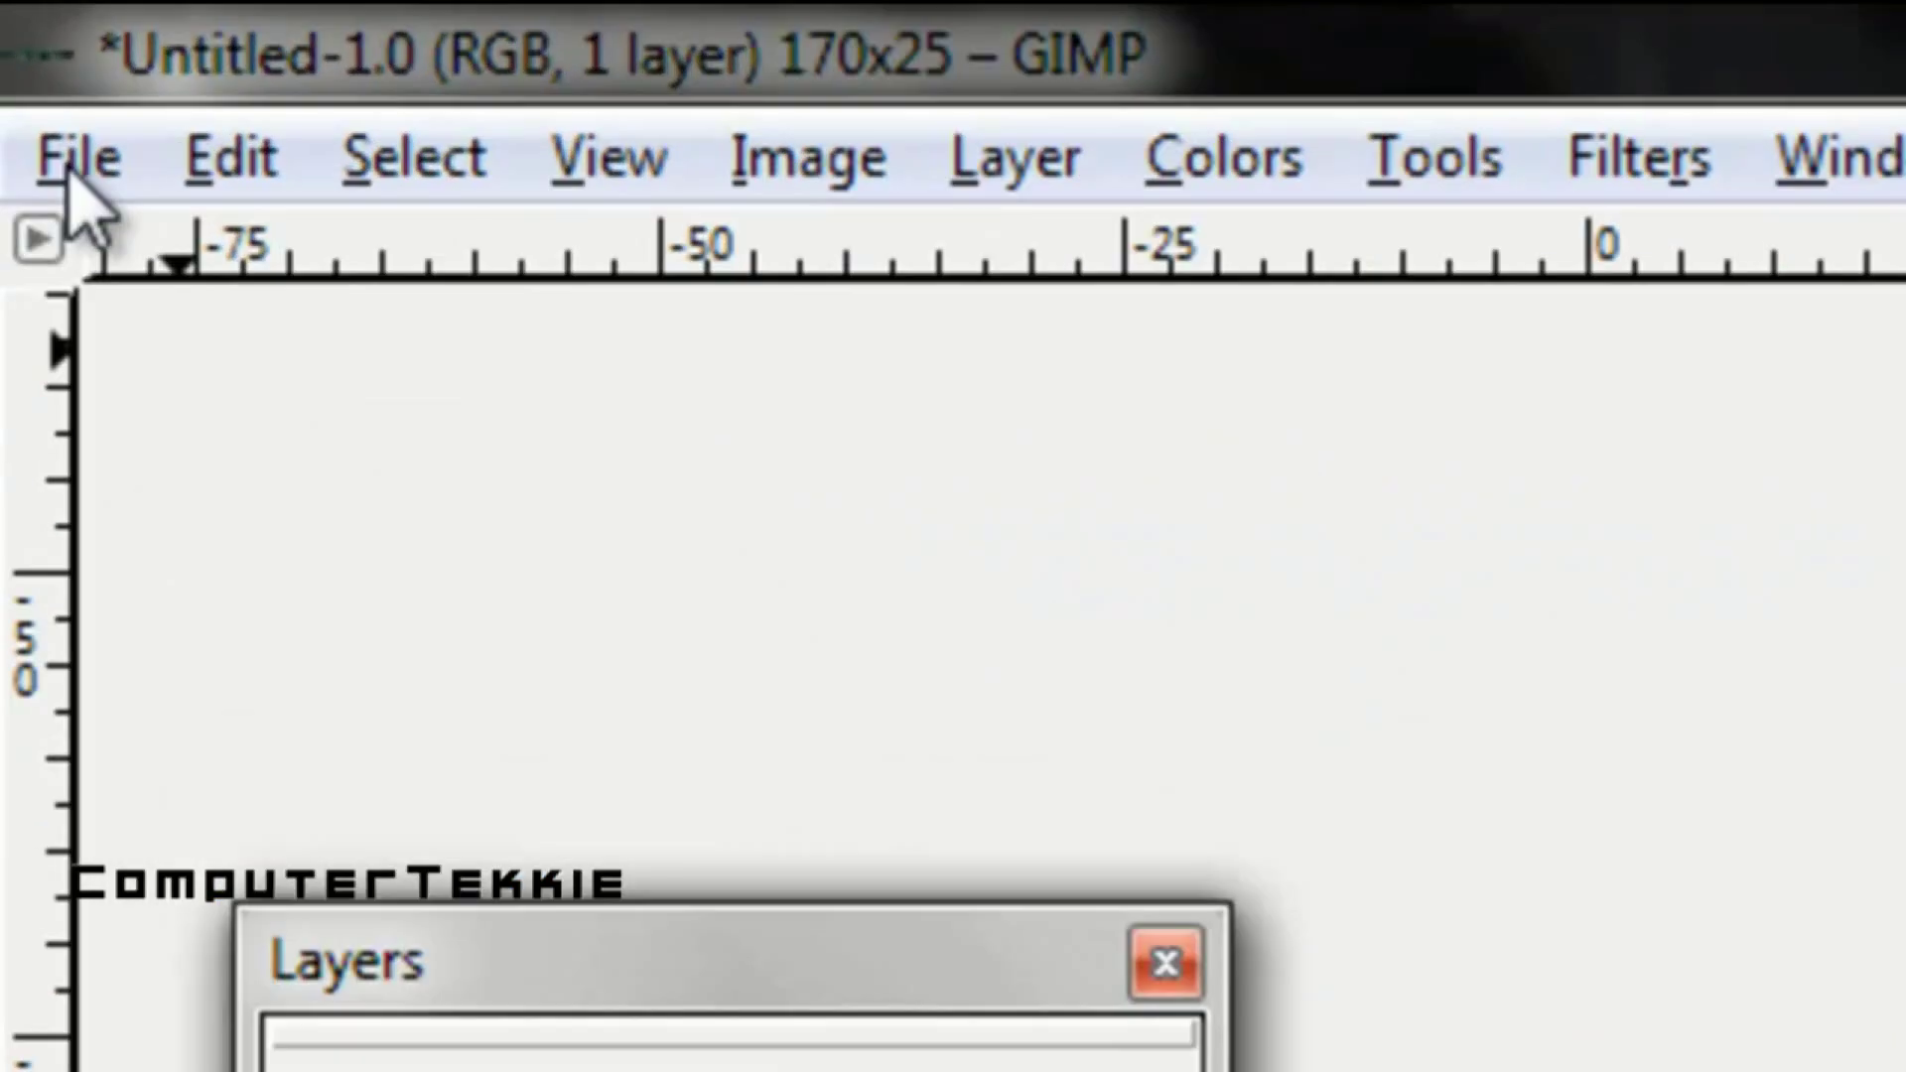
left_click(20, 47)
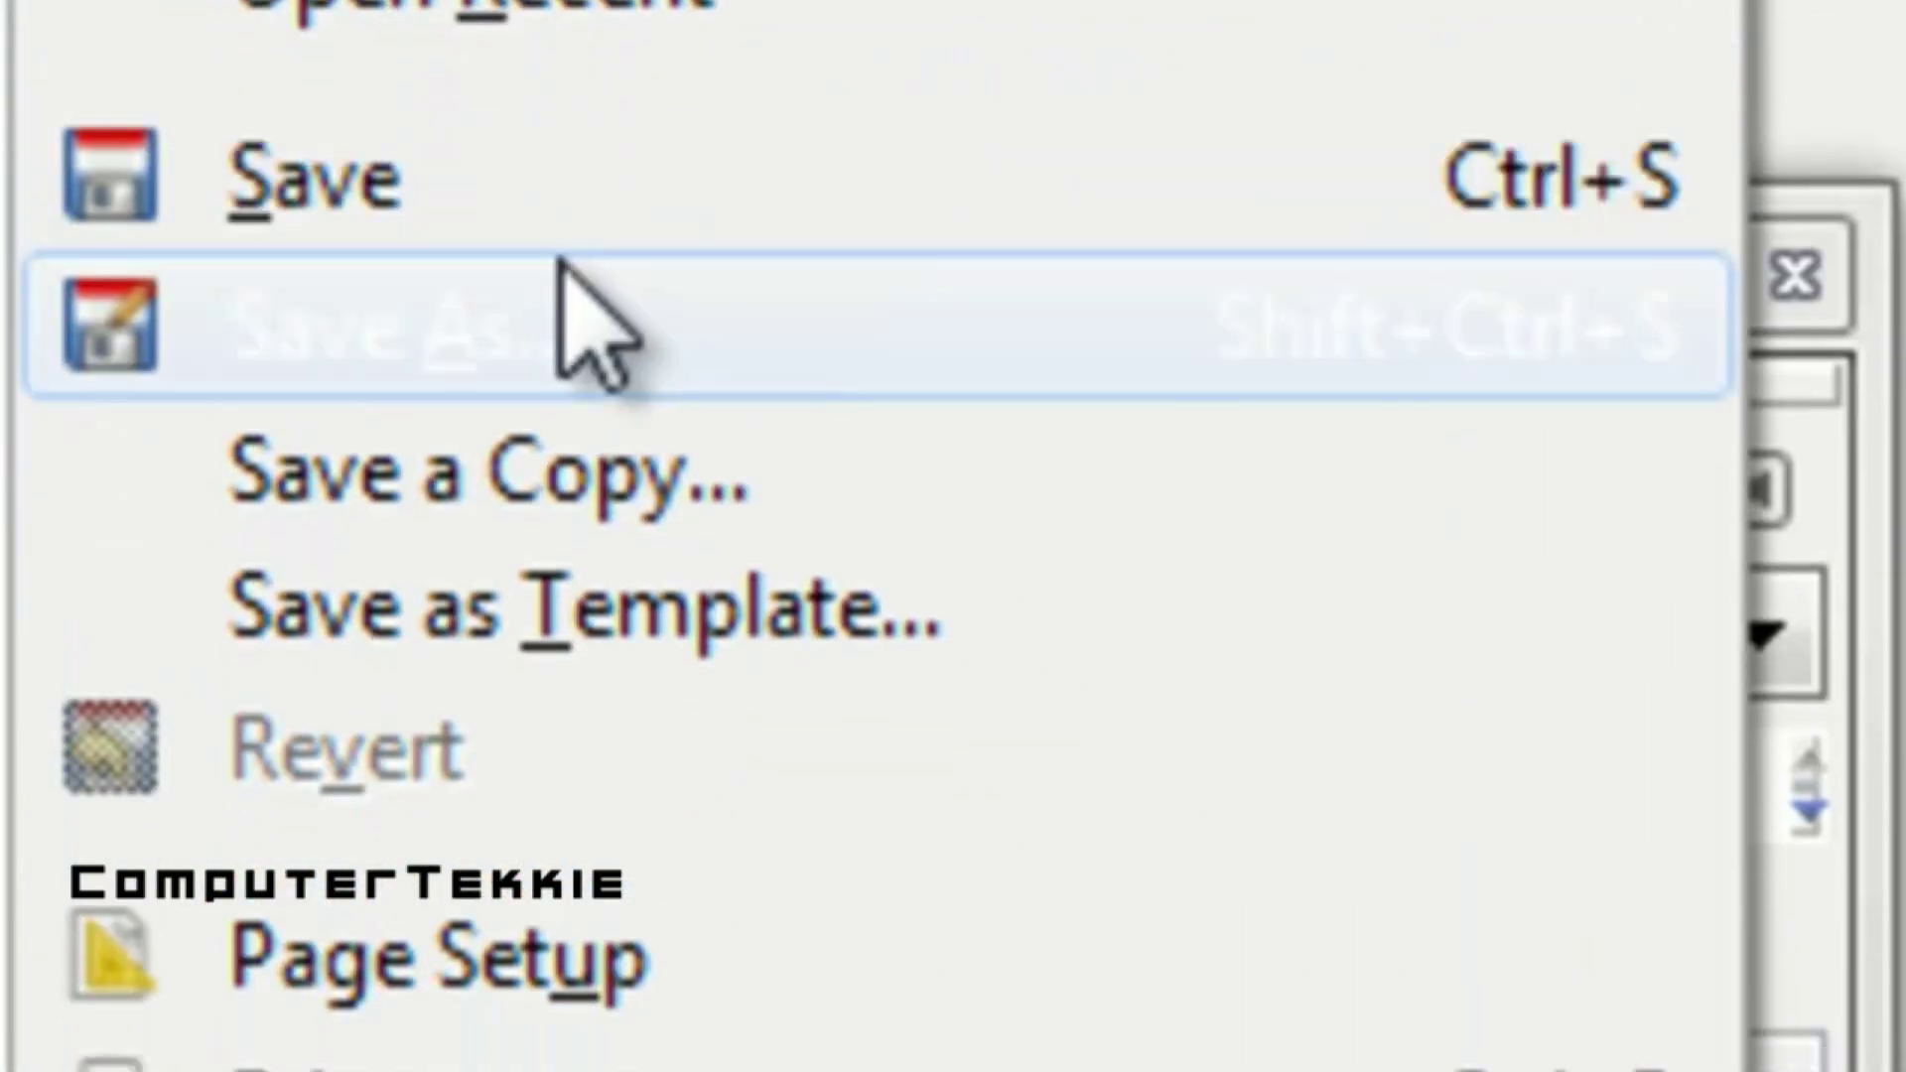
left_click(596, 333)
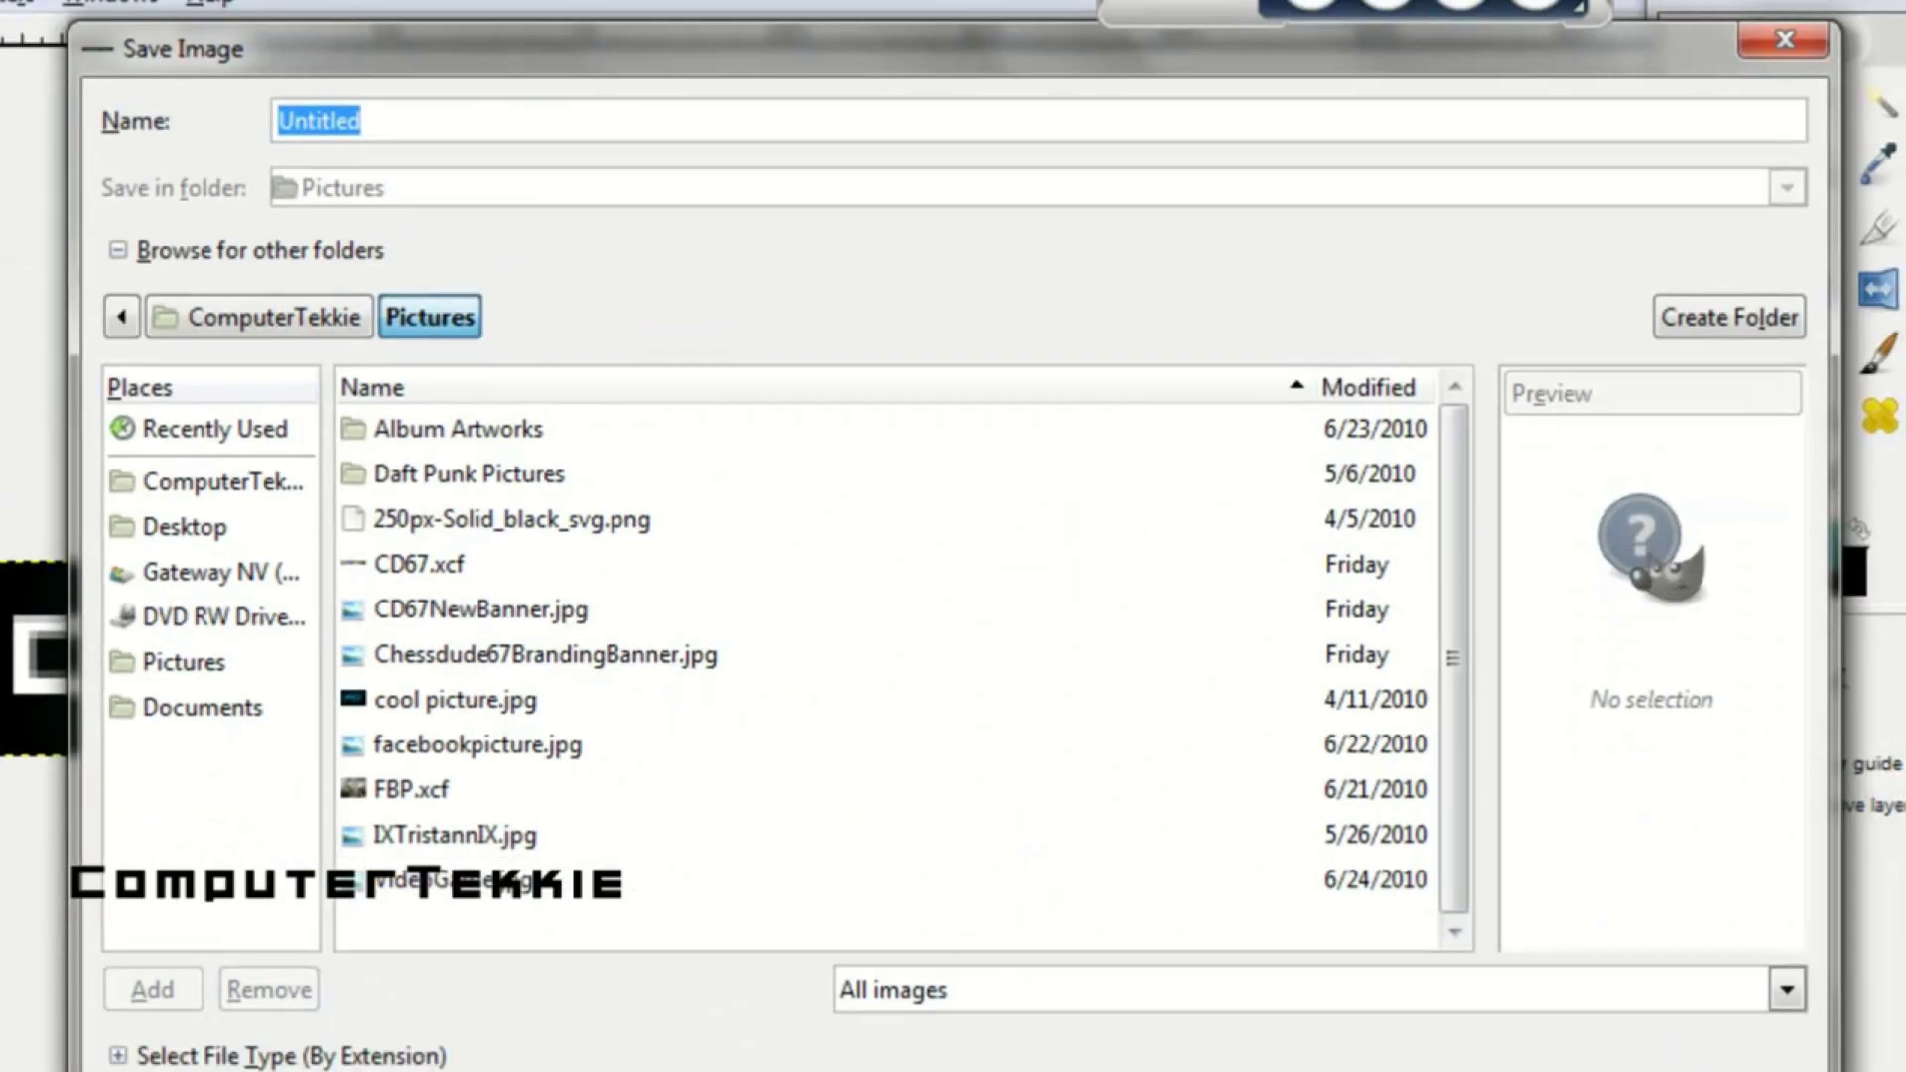
Choose Desktop > CT Icons, Banners, Etc as the folder and name the file CTBrandingBannerforYT.jpg
left_click(228, 532)
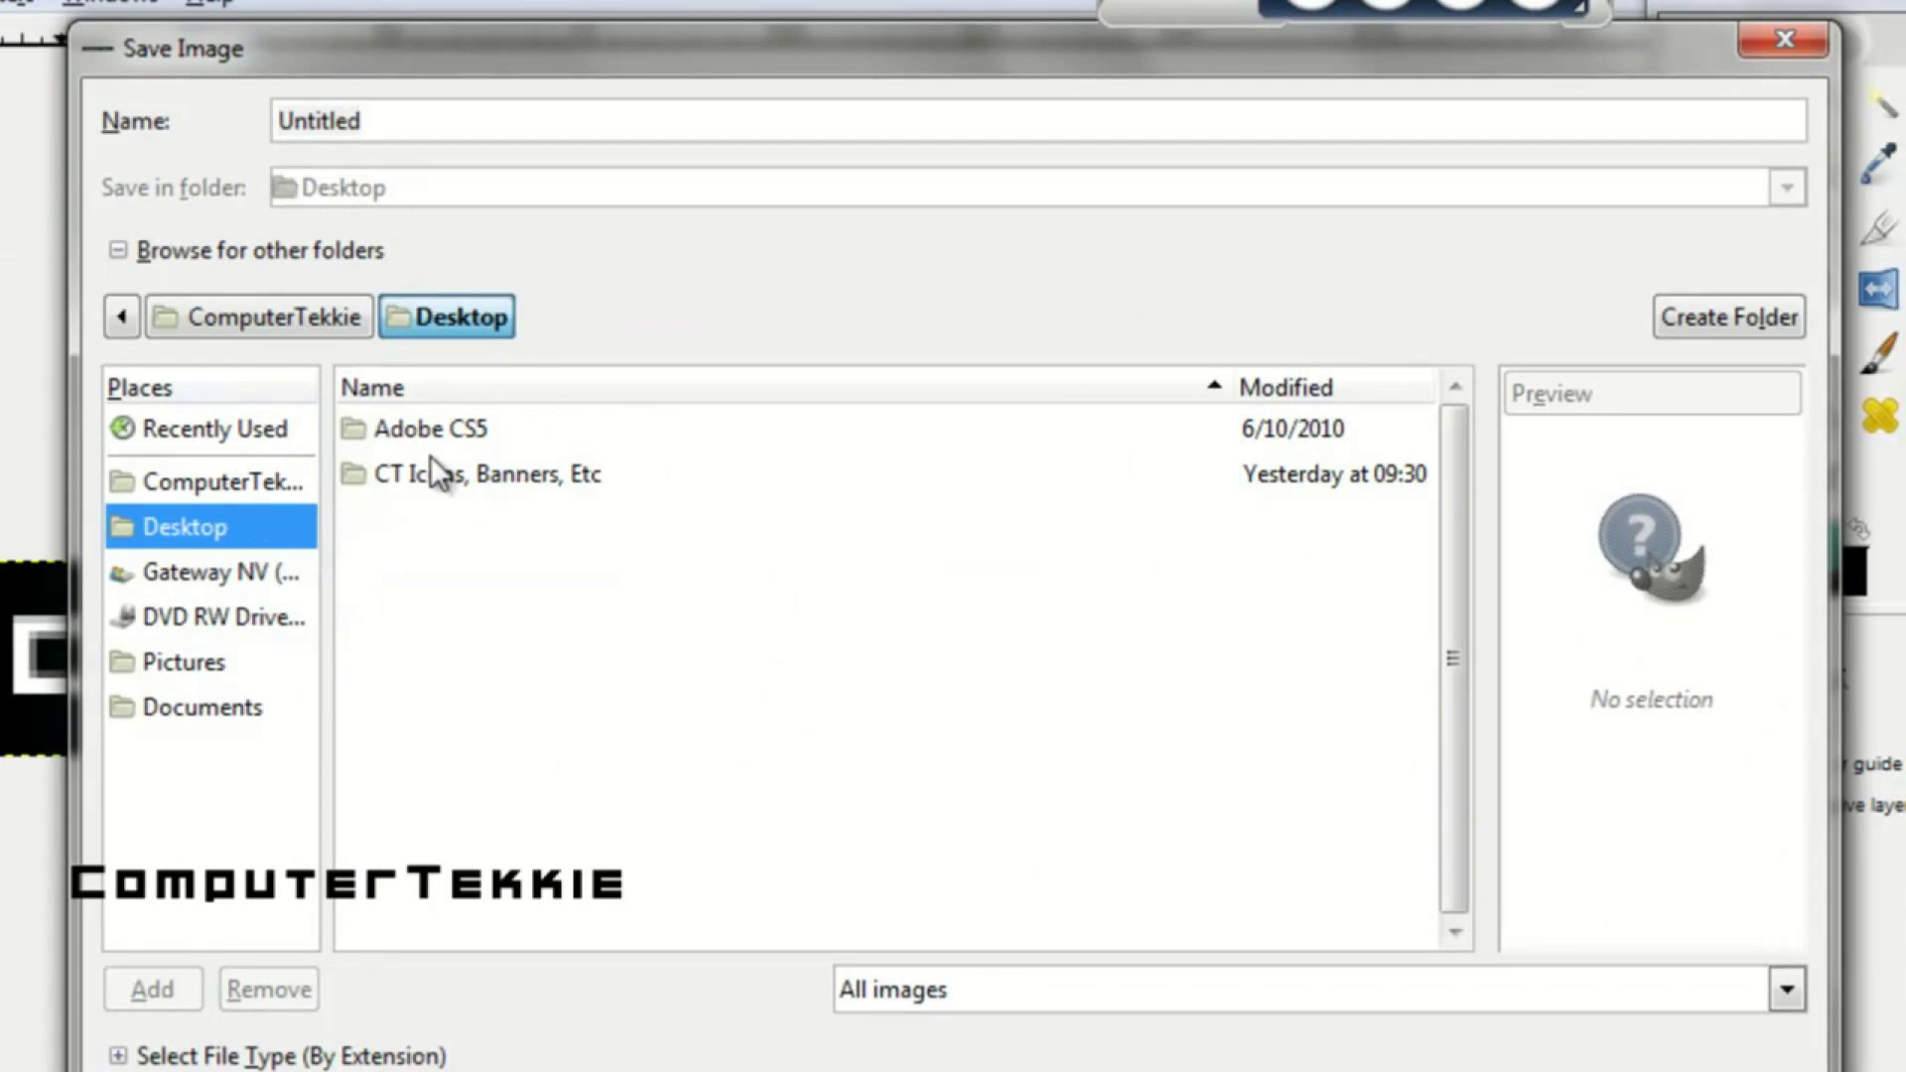
double_click(470, 471)
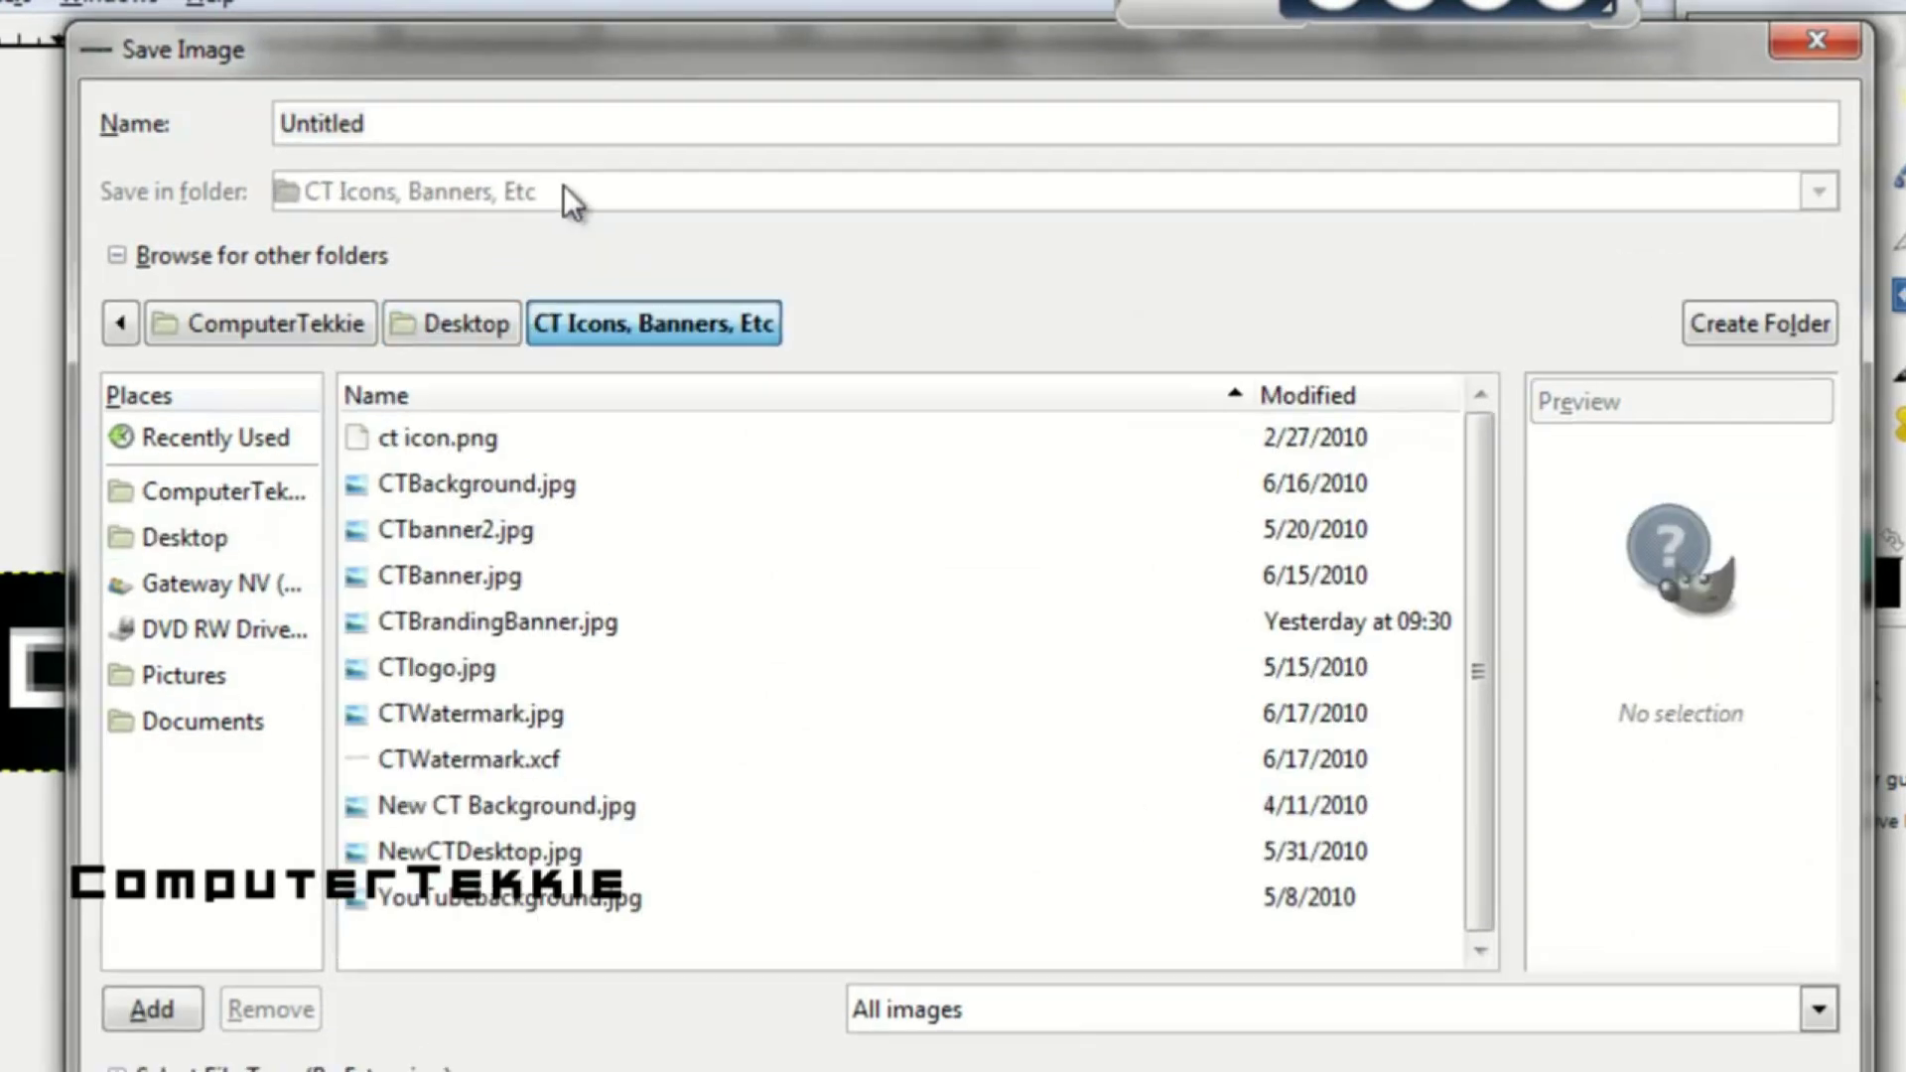
left_click(500, 117)
double_click(500, 117)
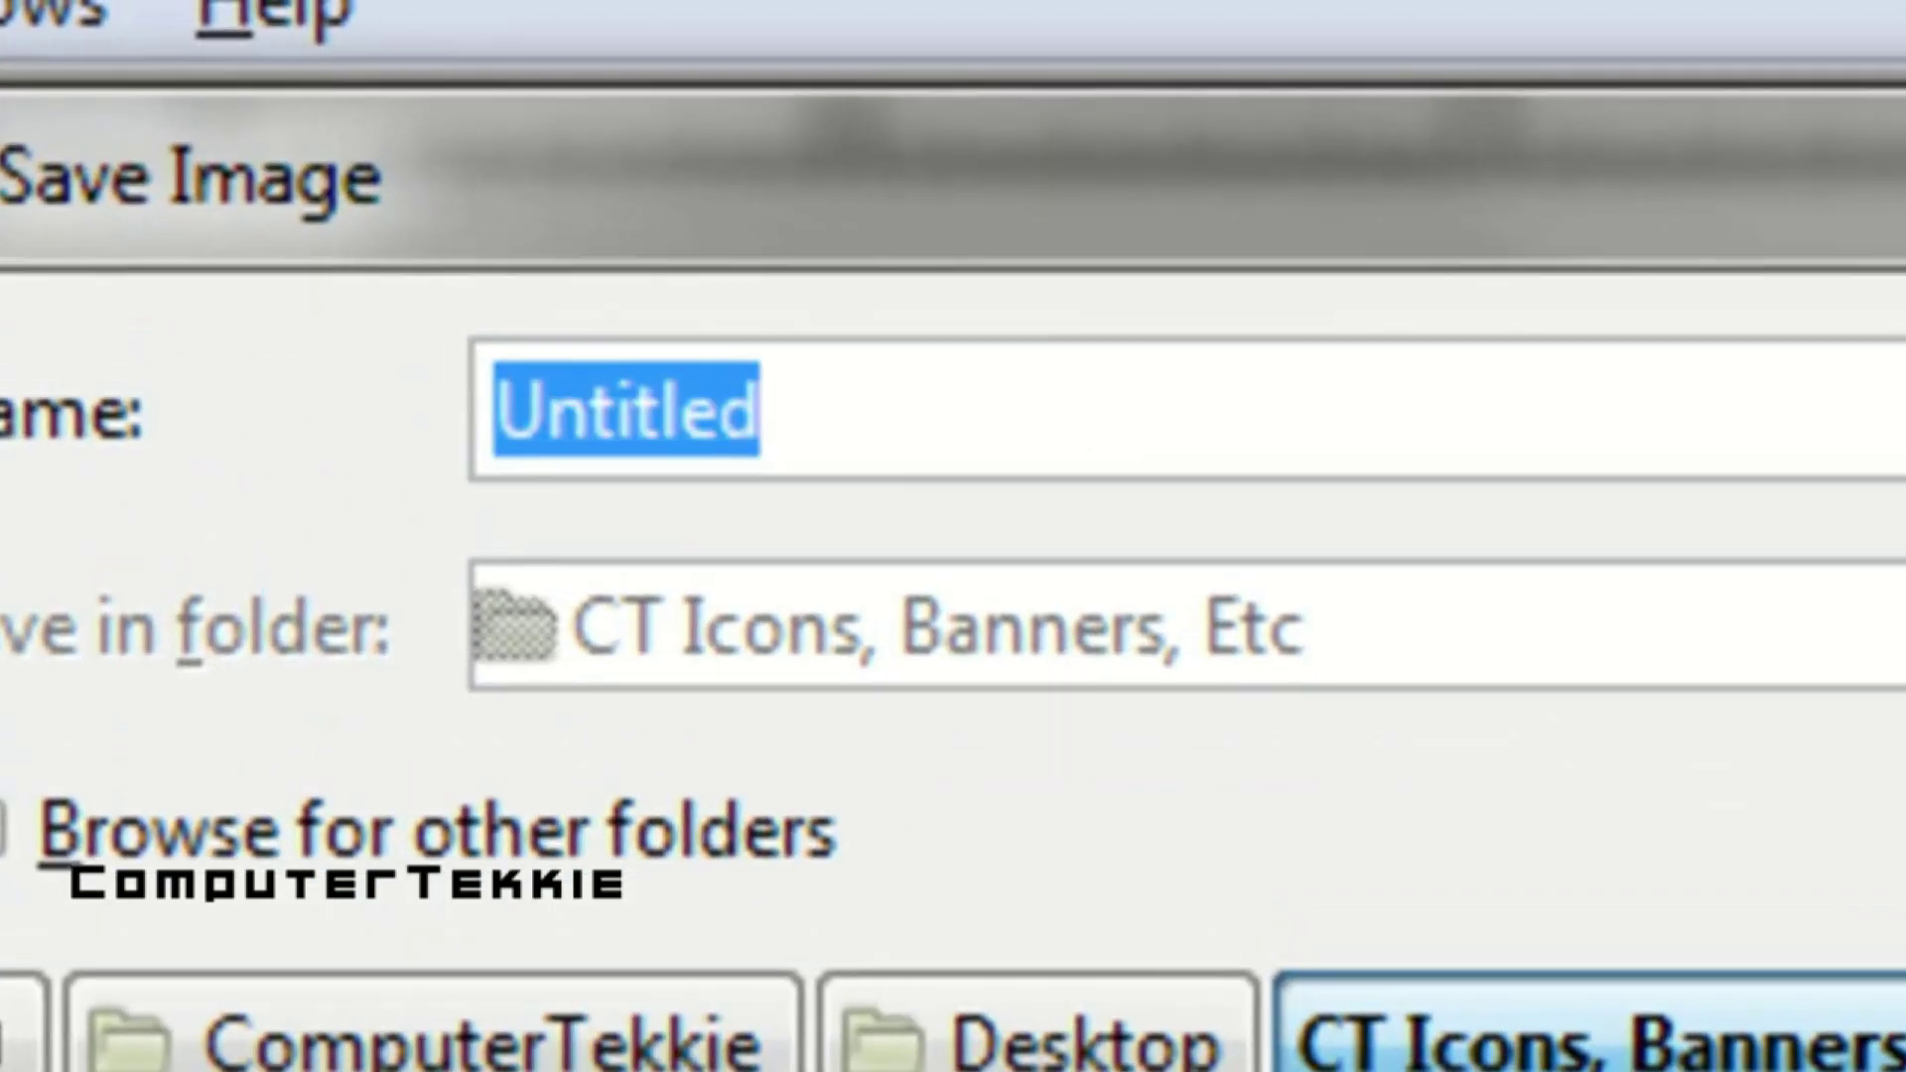
type("CT")
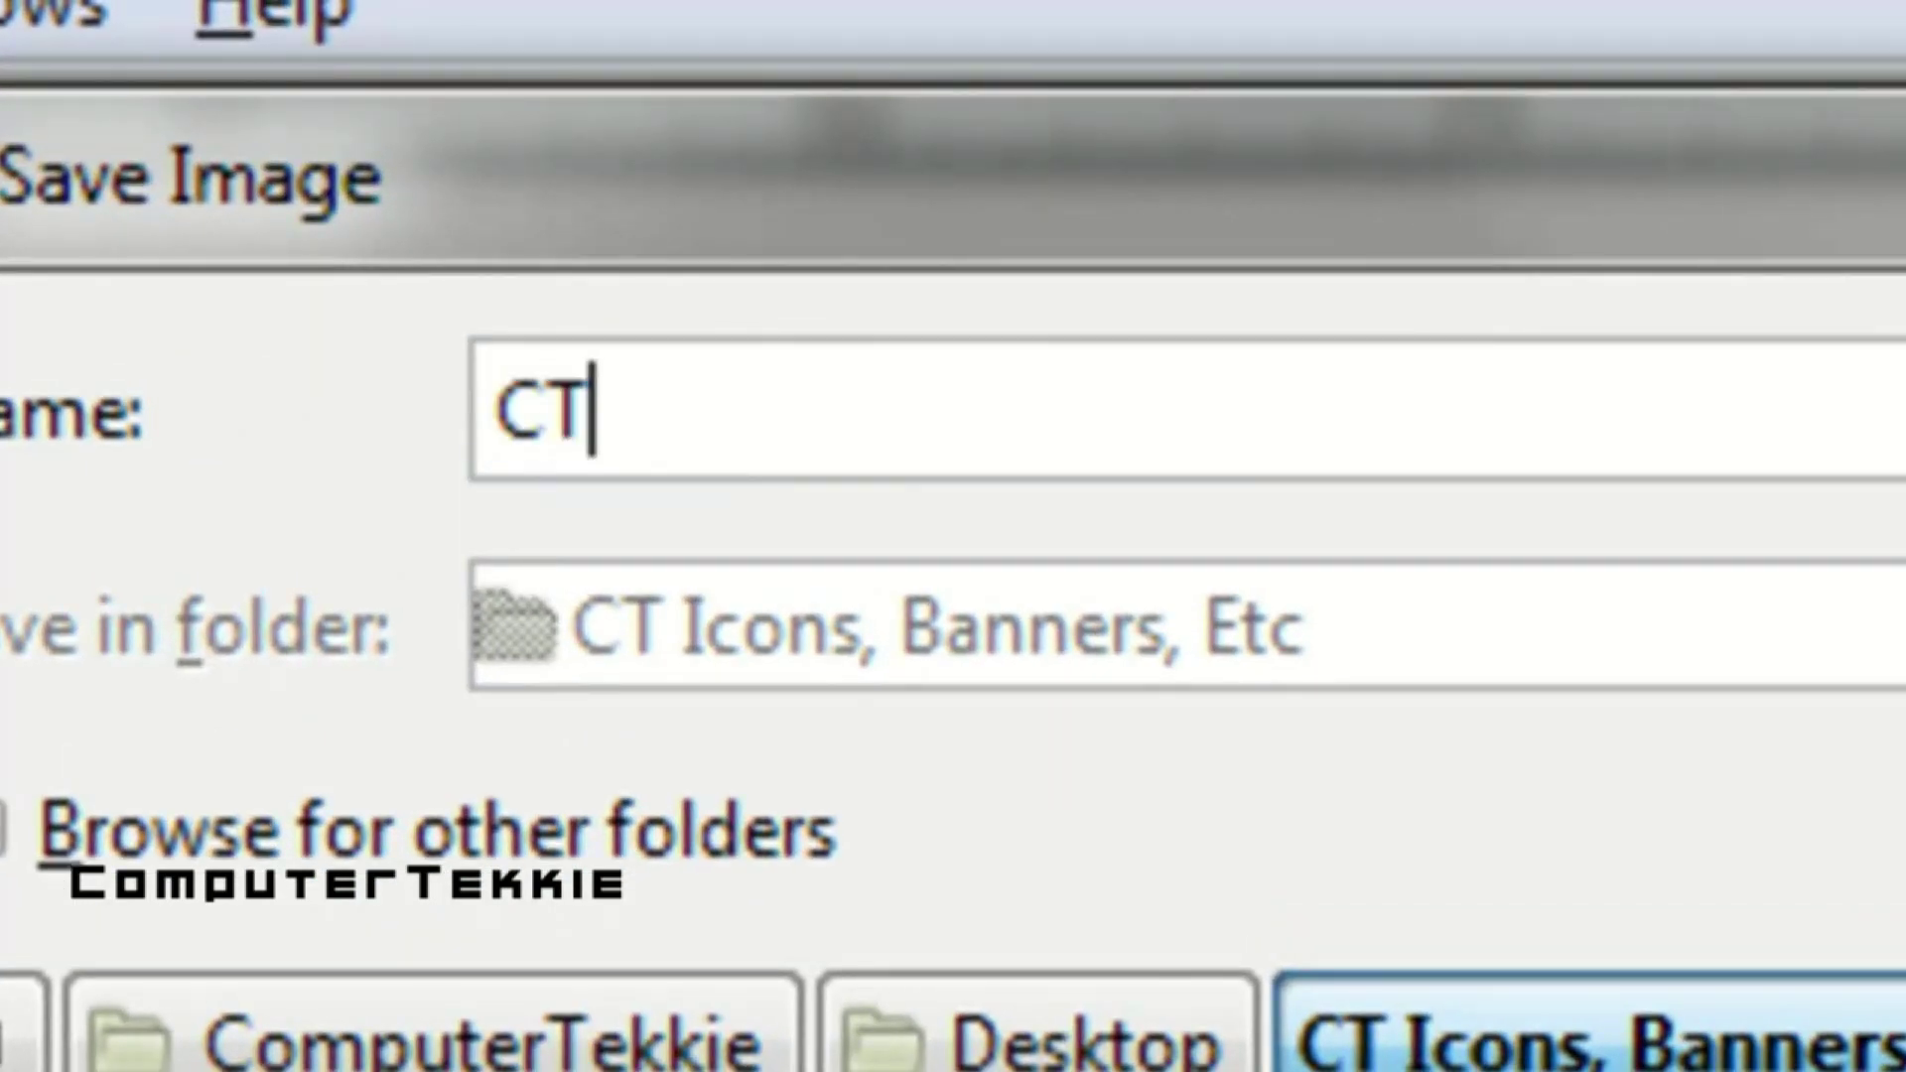
type("Brandin")
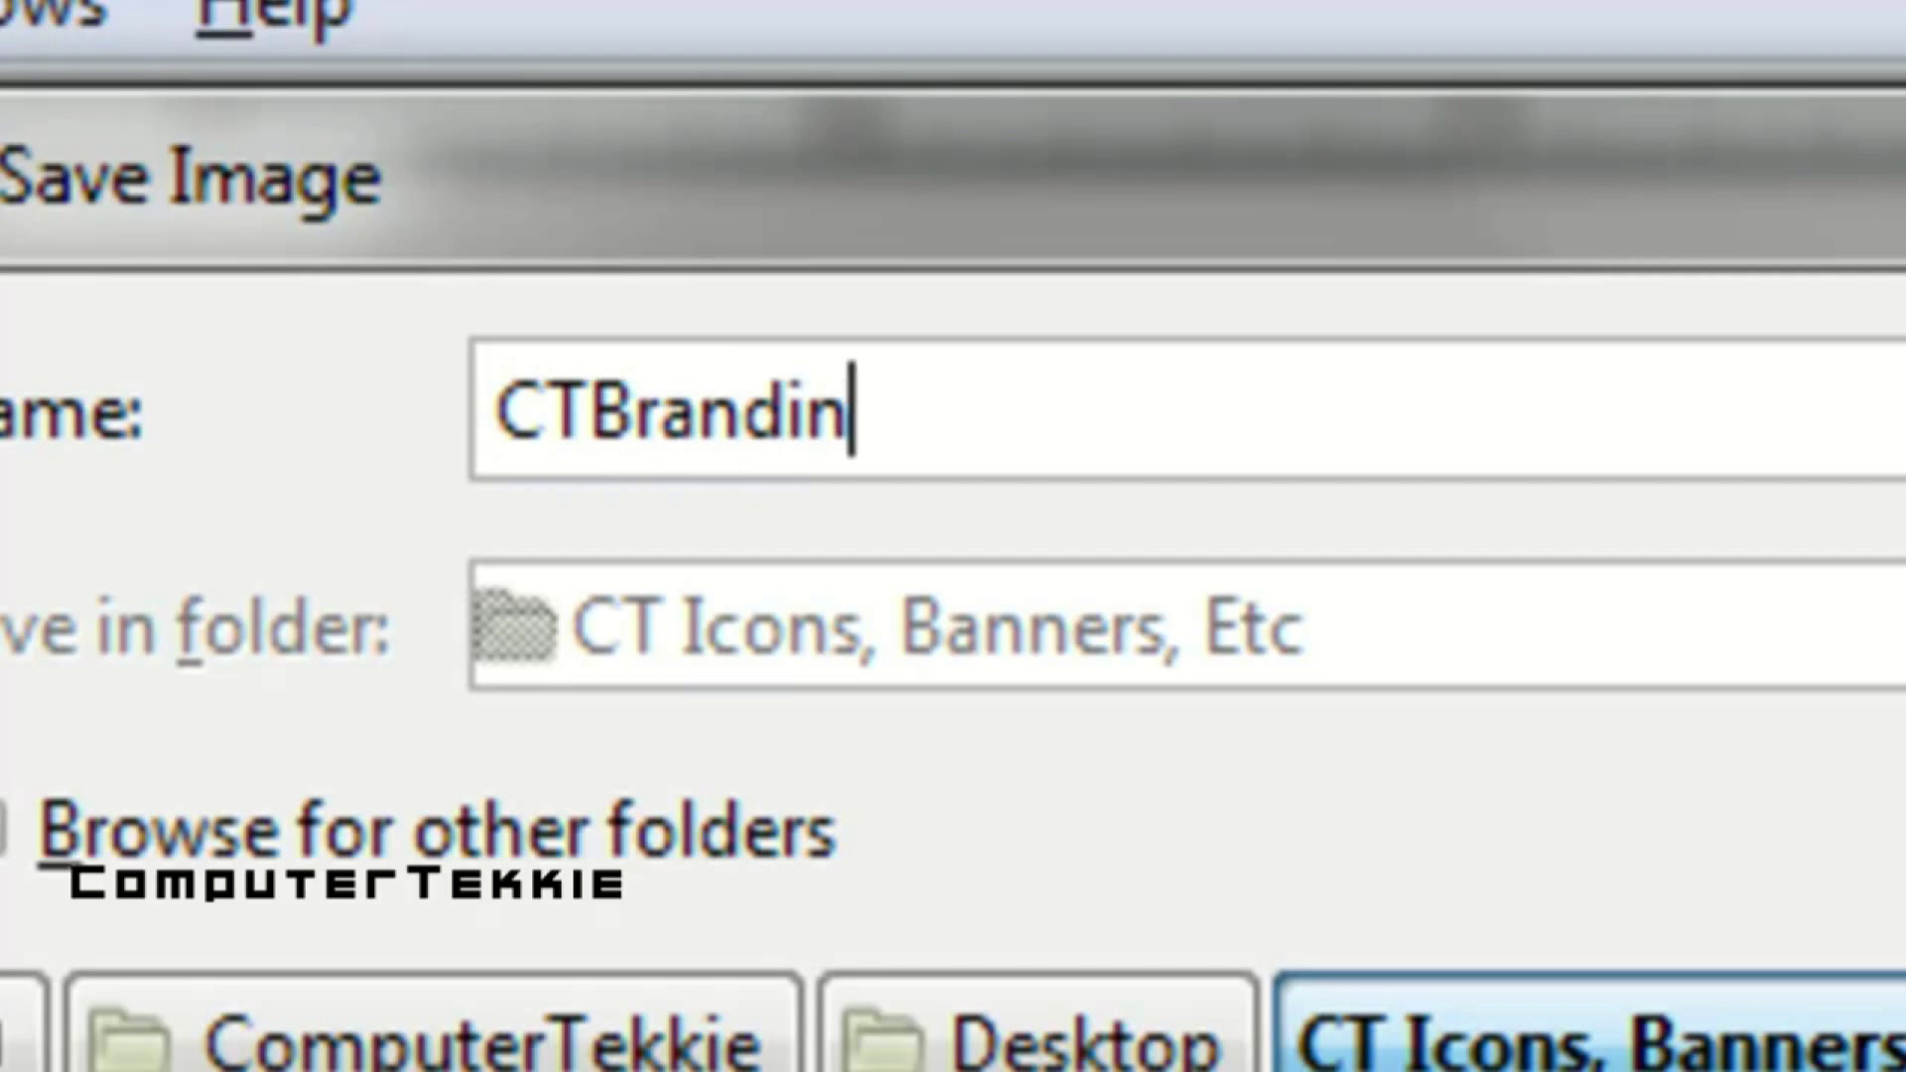
type("gBanner")
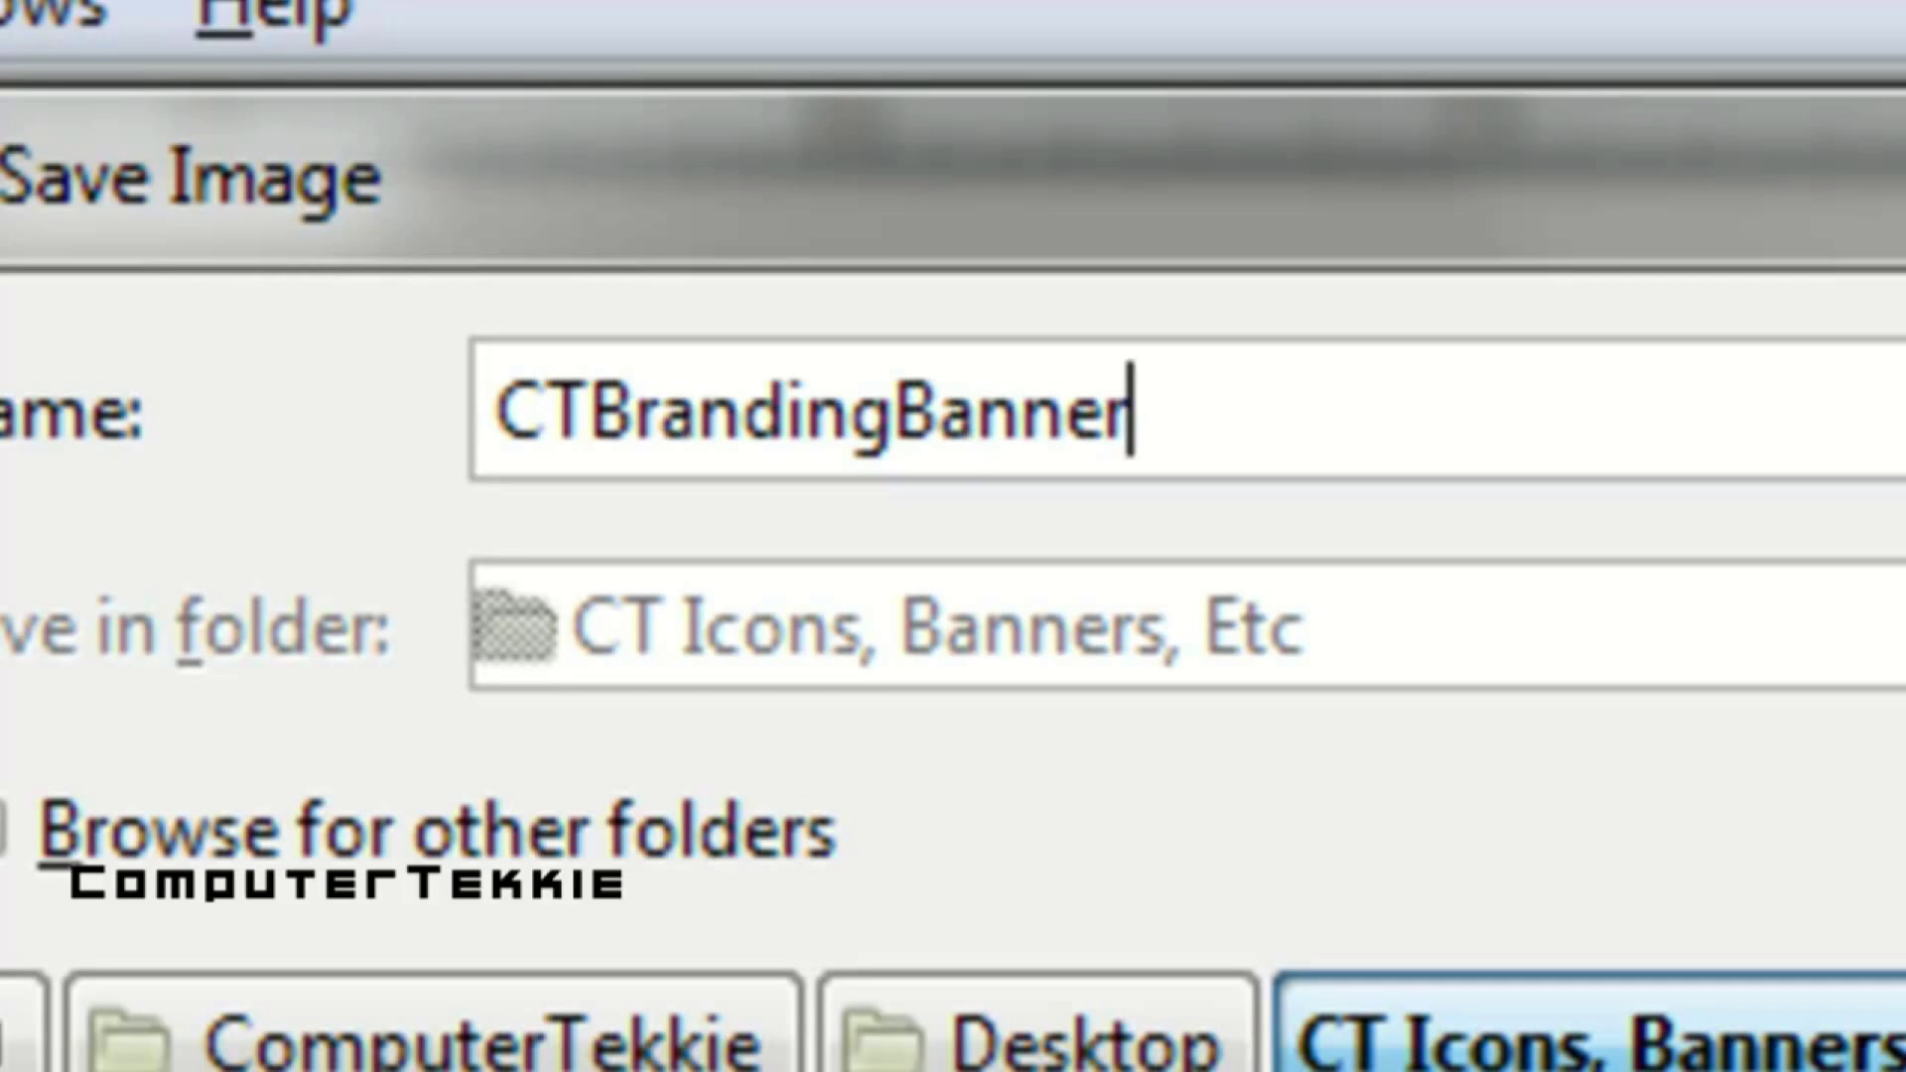
type("for")
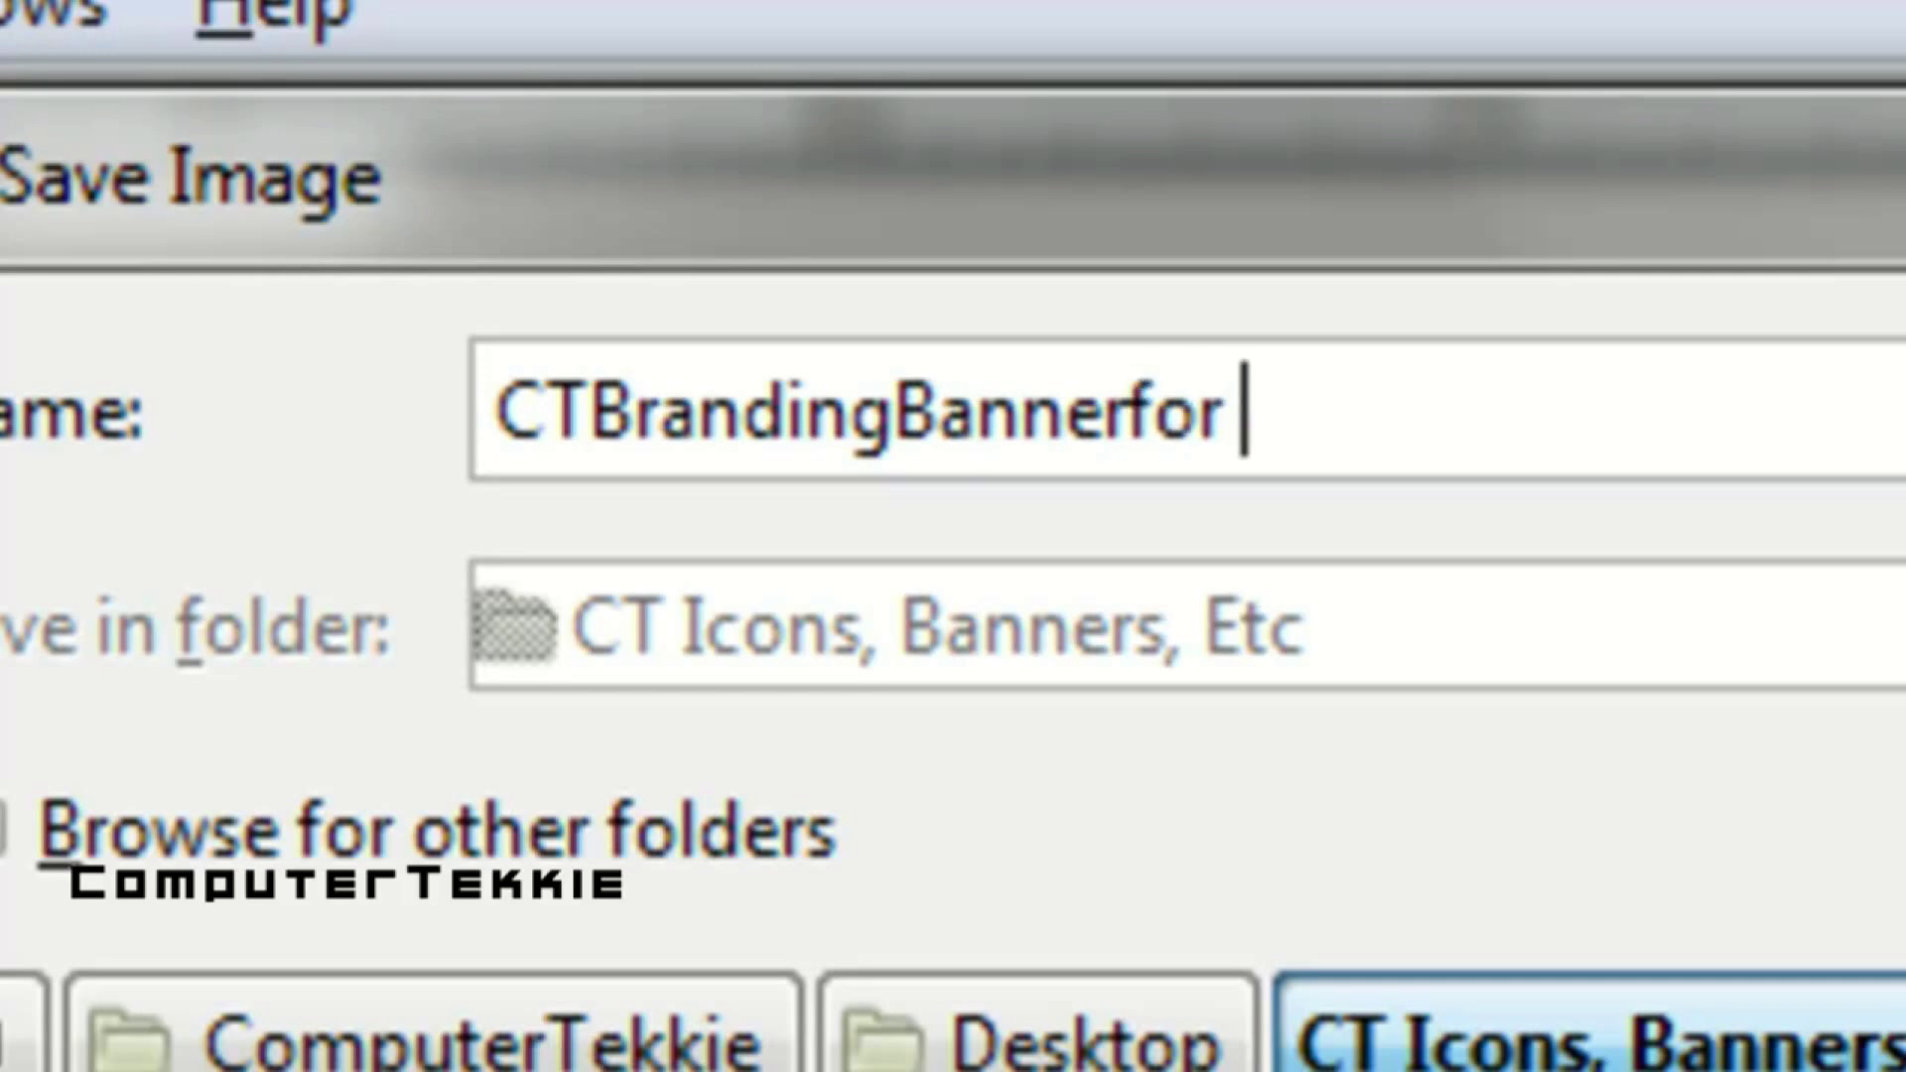
key("BackSpace")
type("YT")
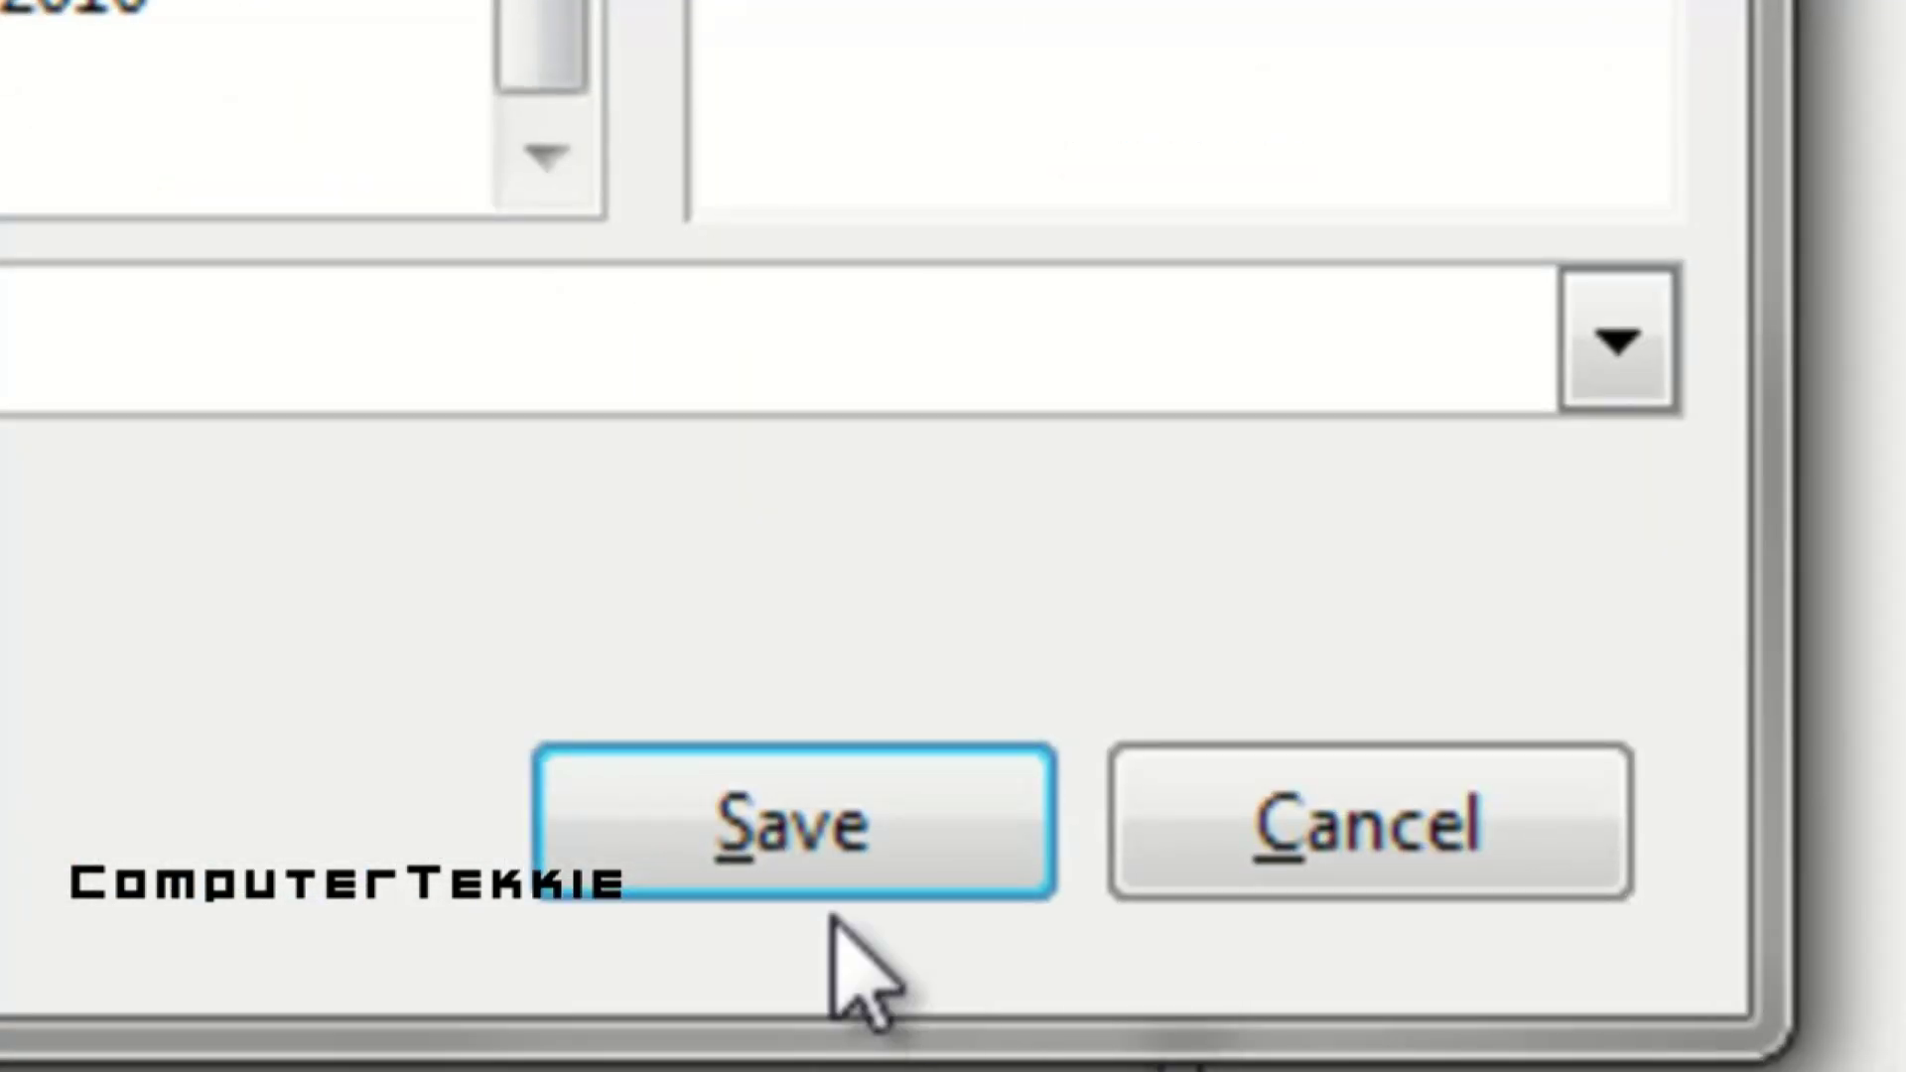
Export the banner as a JPEG at quality 100
left_click(832, 918)
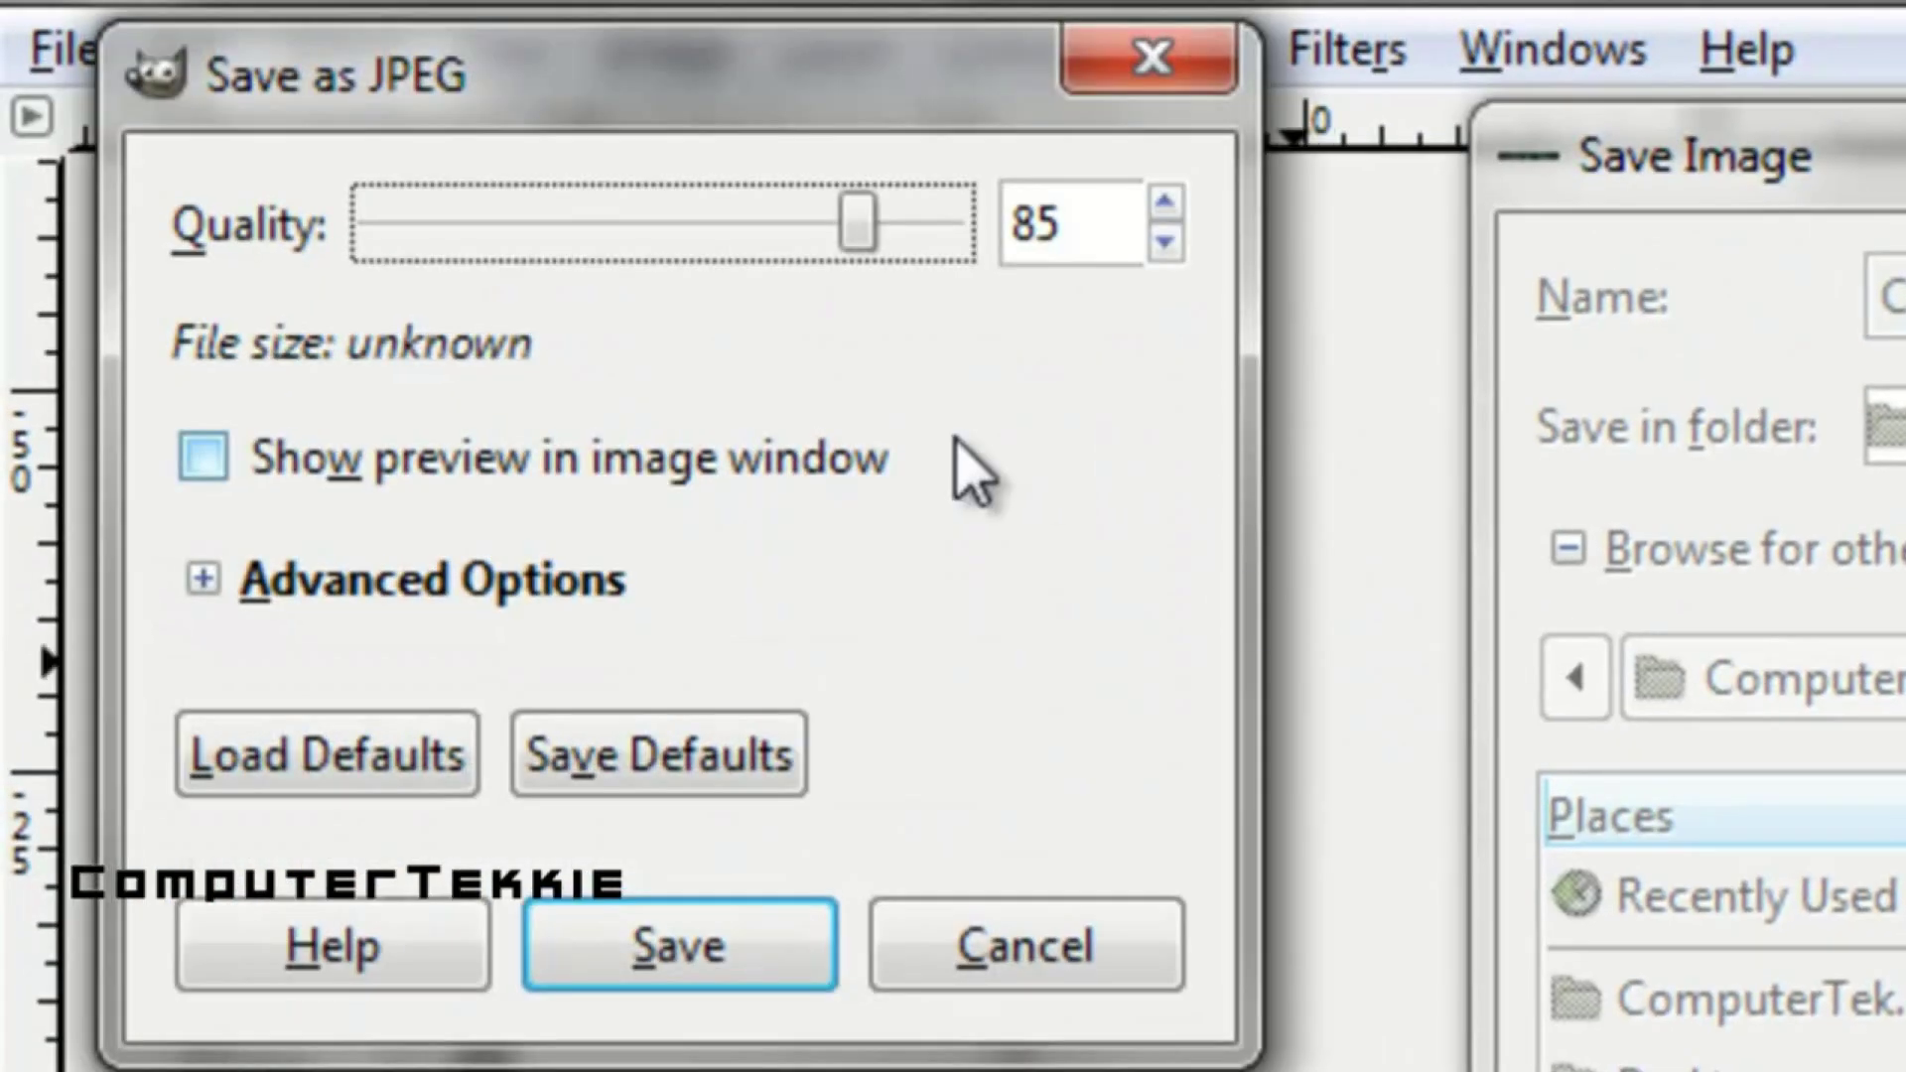
left_click(851, 238)
left_click_drag(851, 239, 1204, 235)
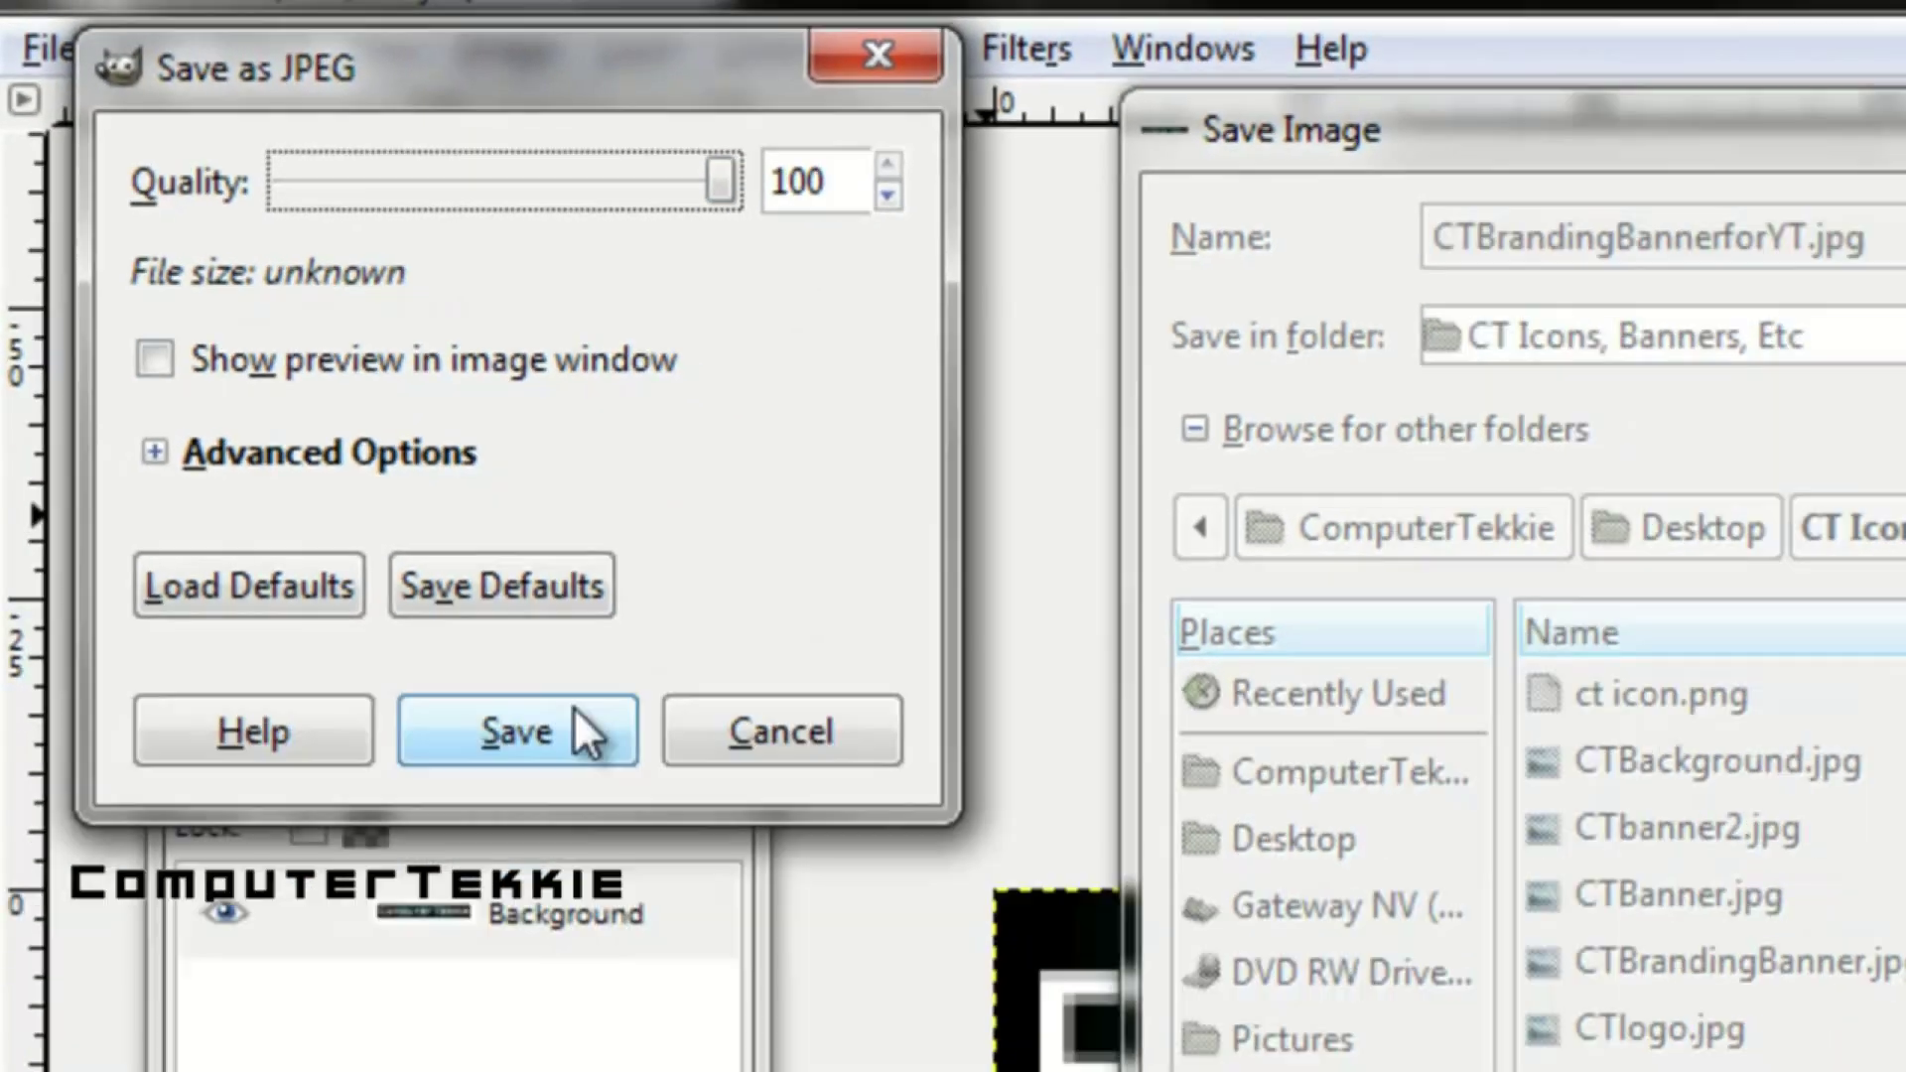
left_click(576, 712)
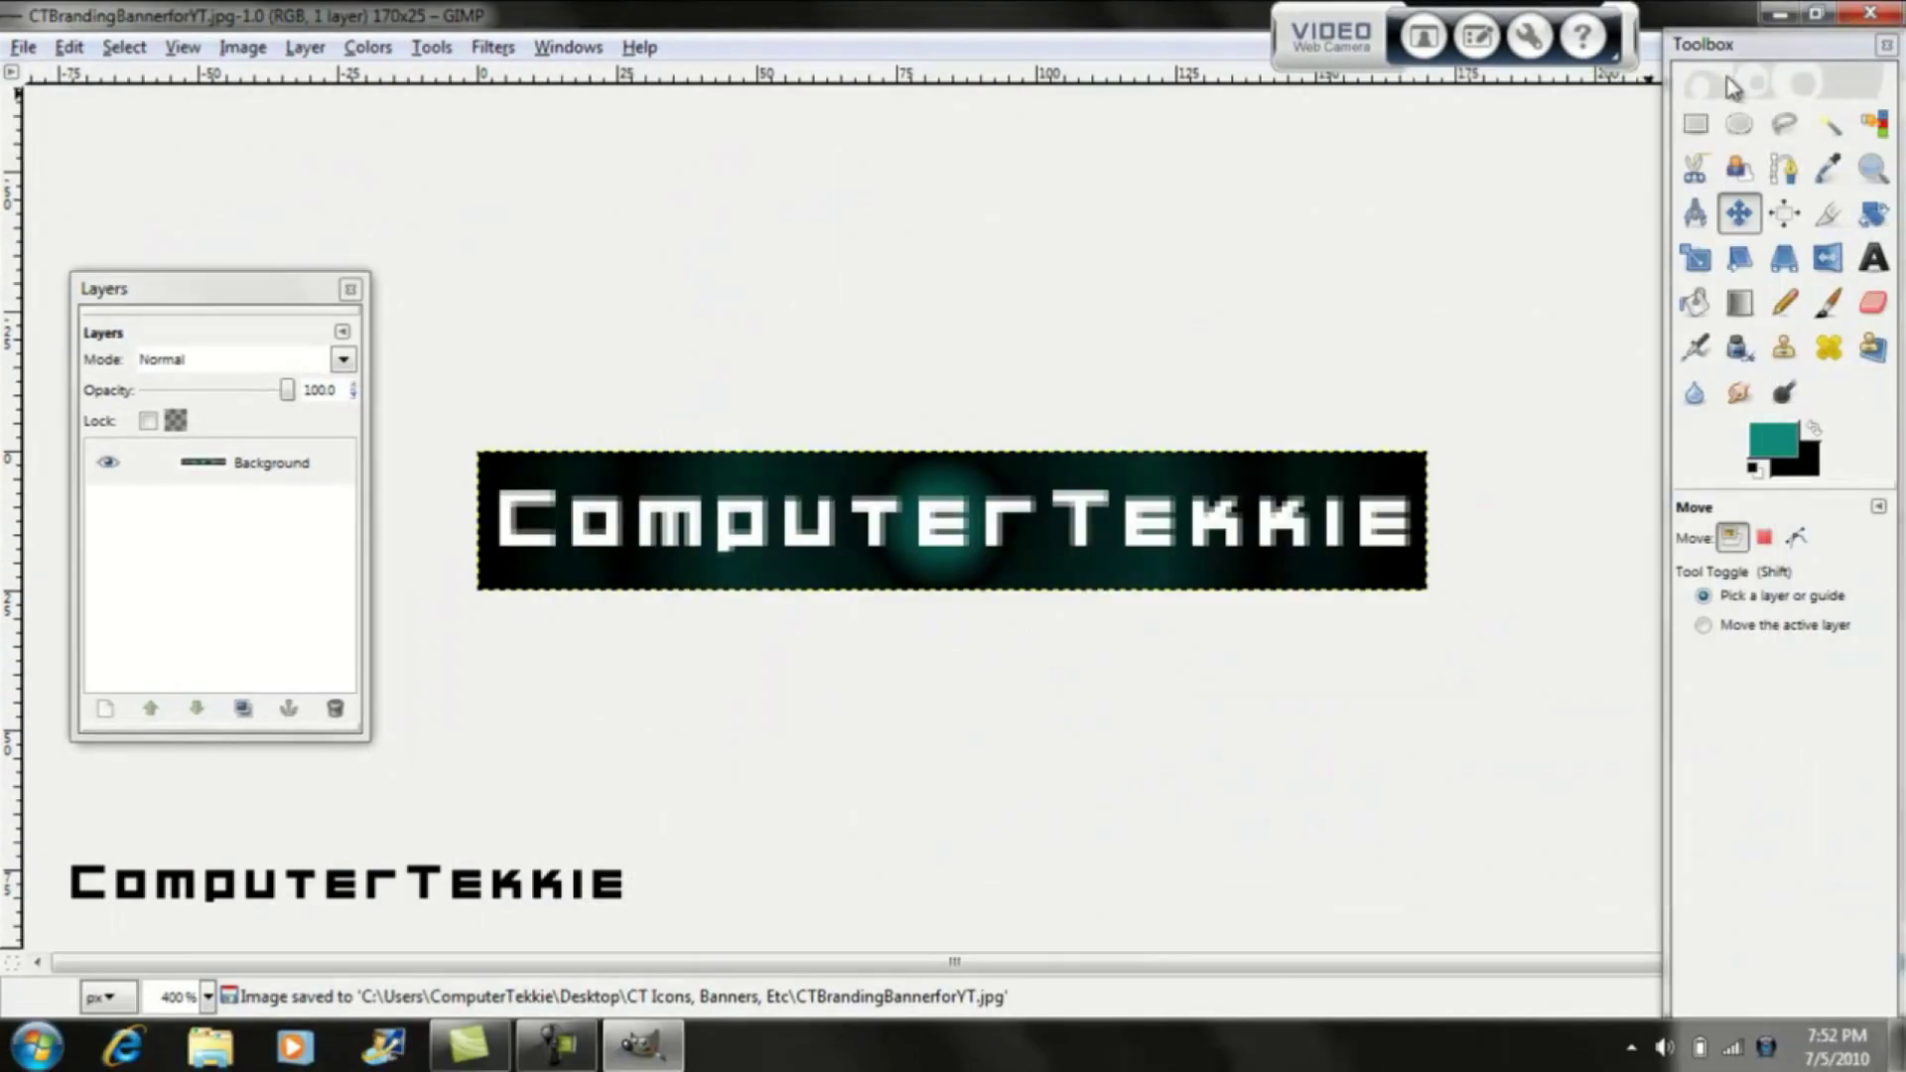
Close GIMP and open CTBrandingBannerforYT from the CT Icons, Banners, Etc folder
left_click(1883, 46)
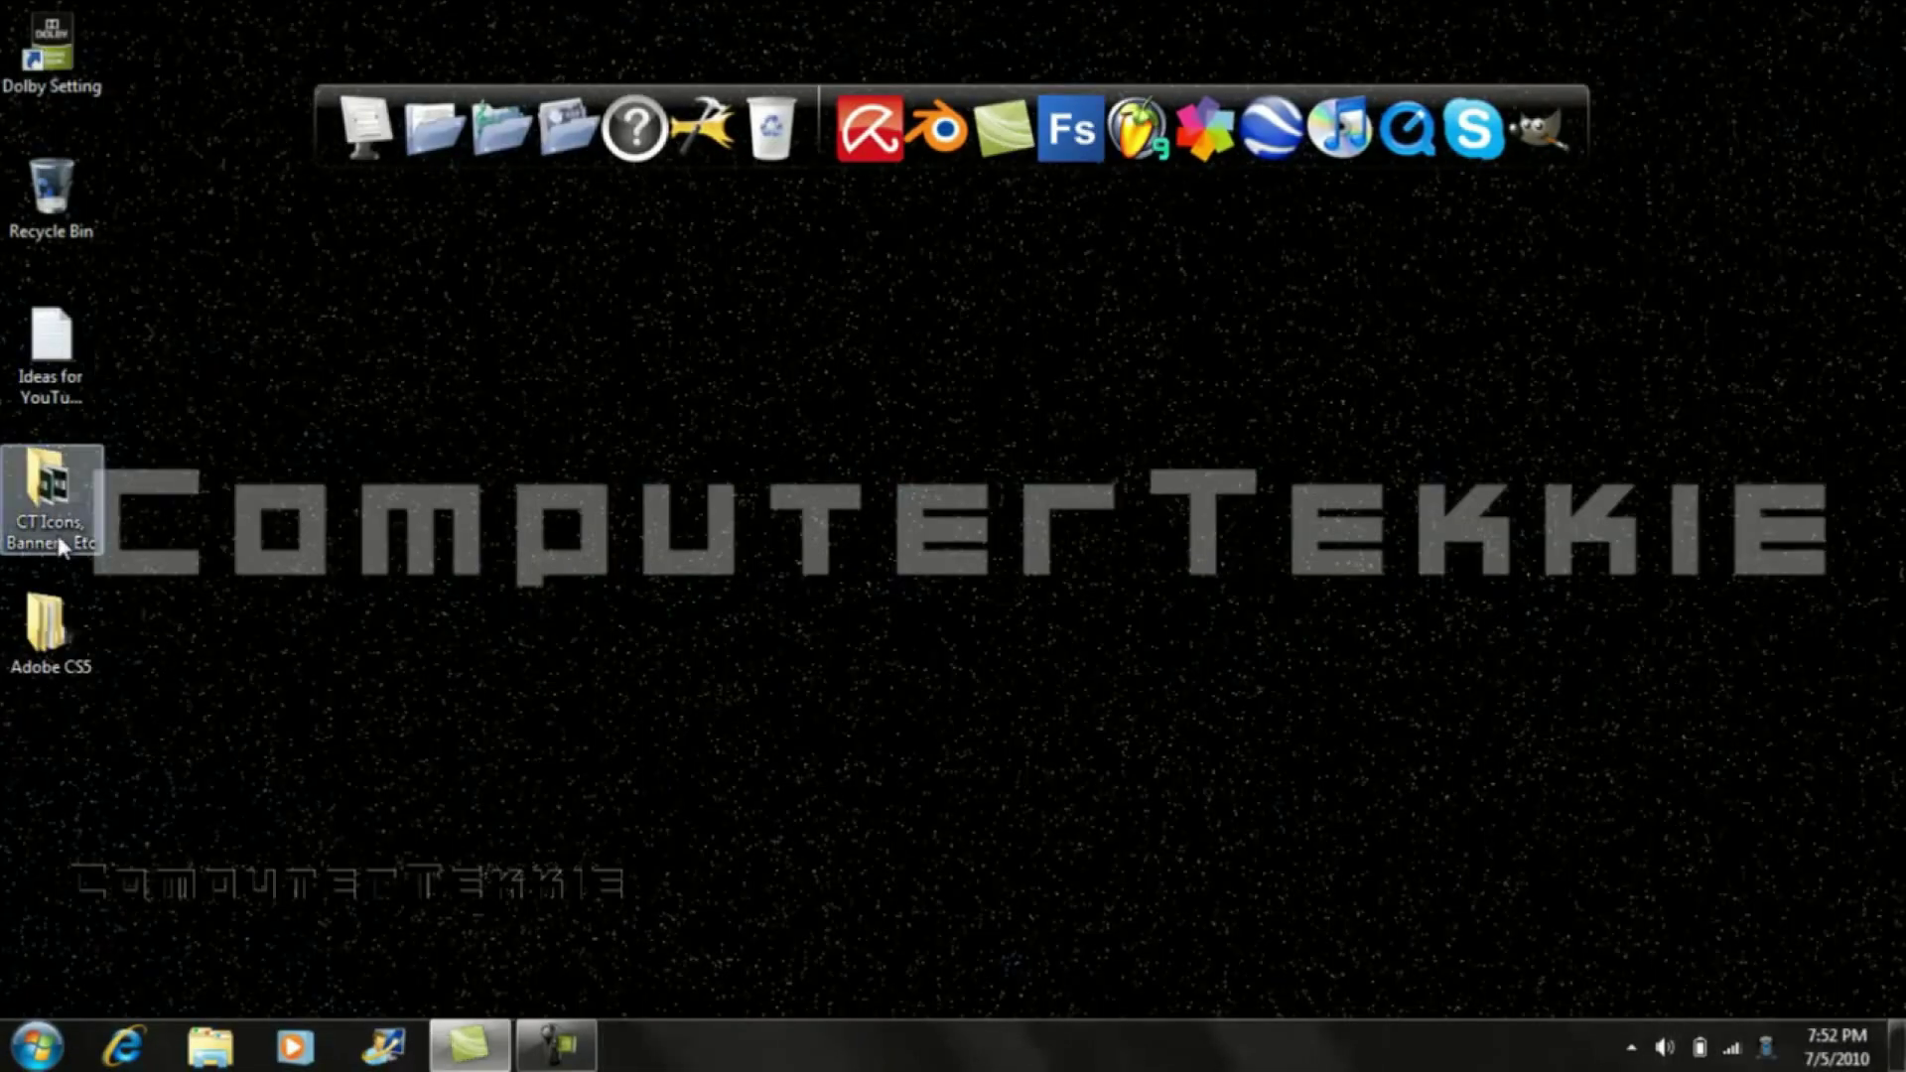
double_click(51, 502)
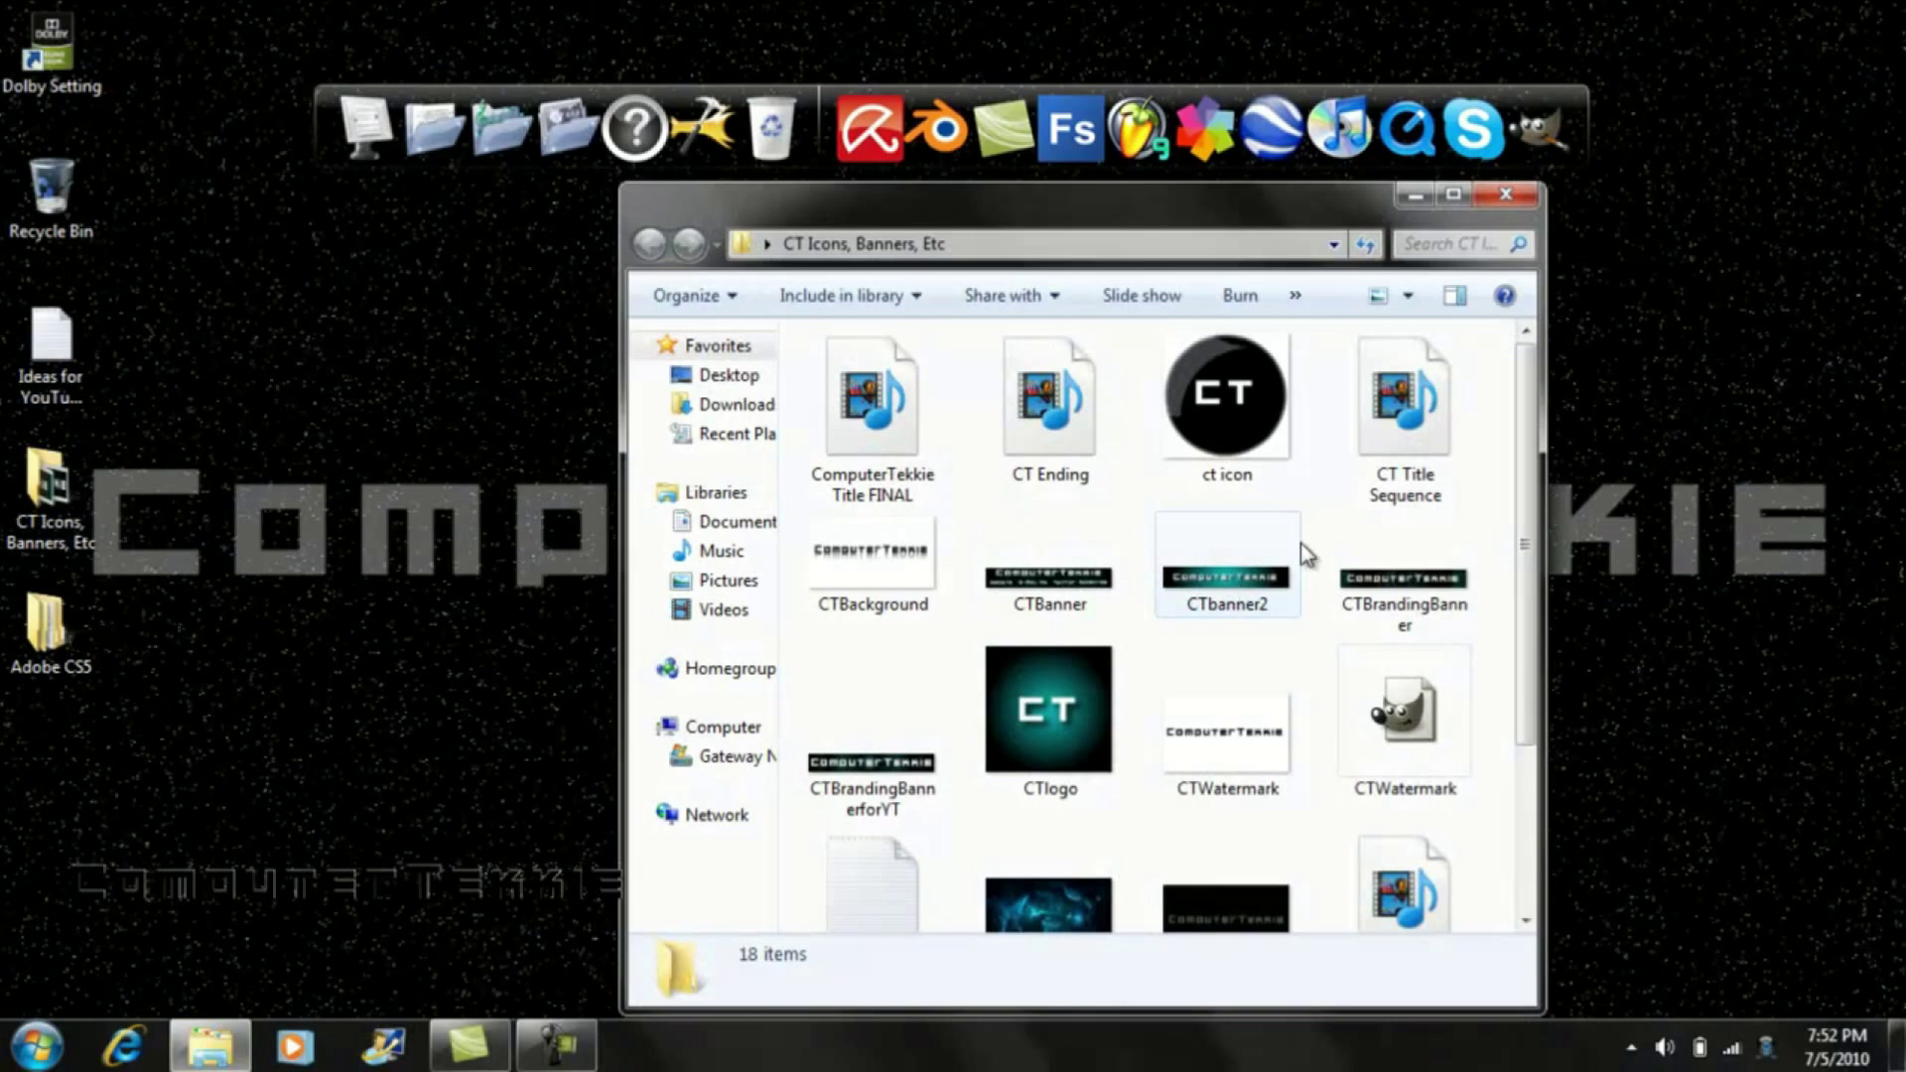
double_click(856, 765)
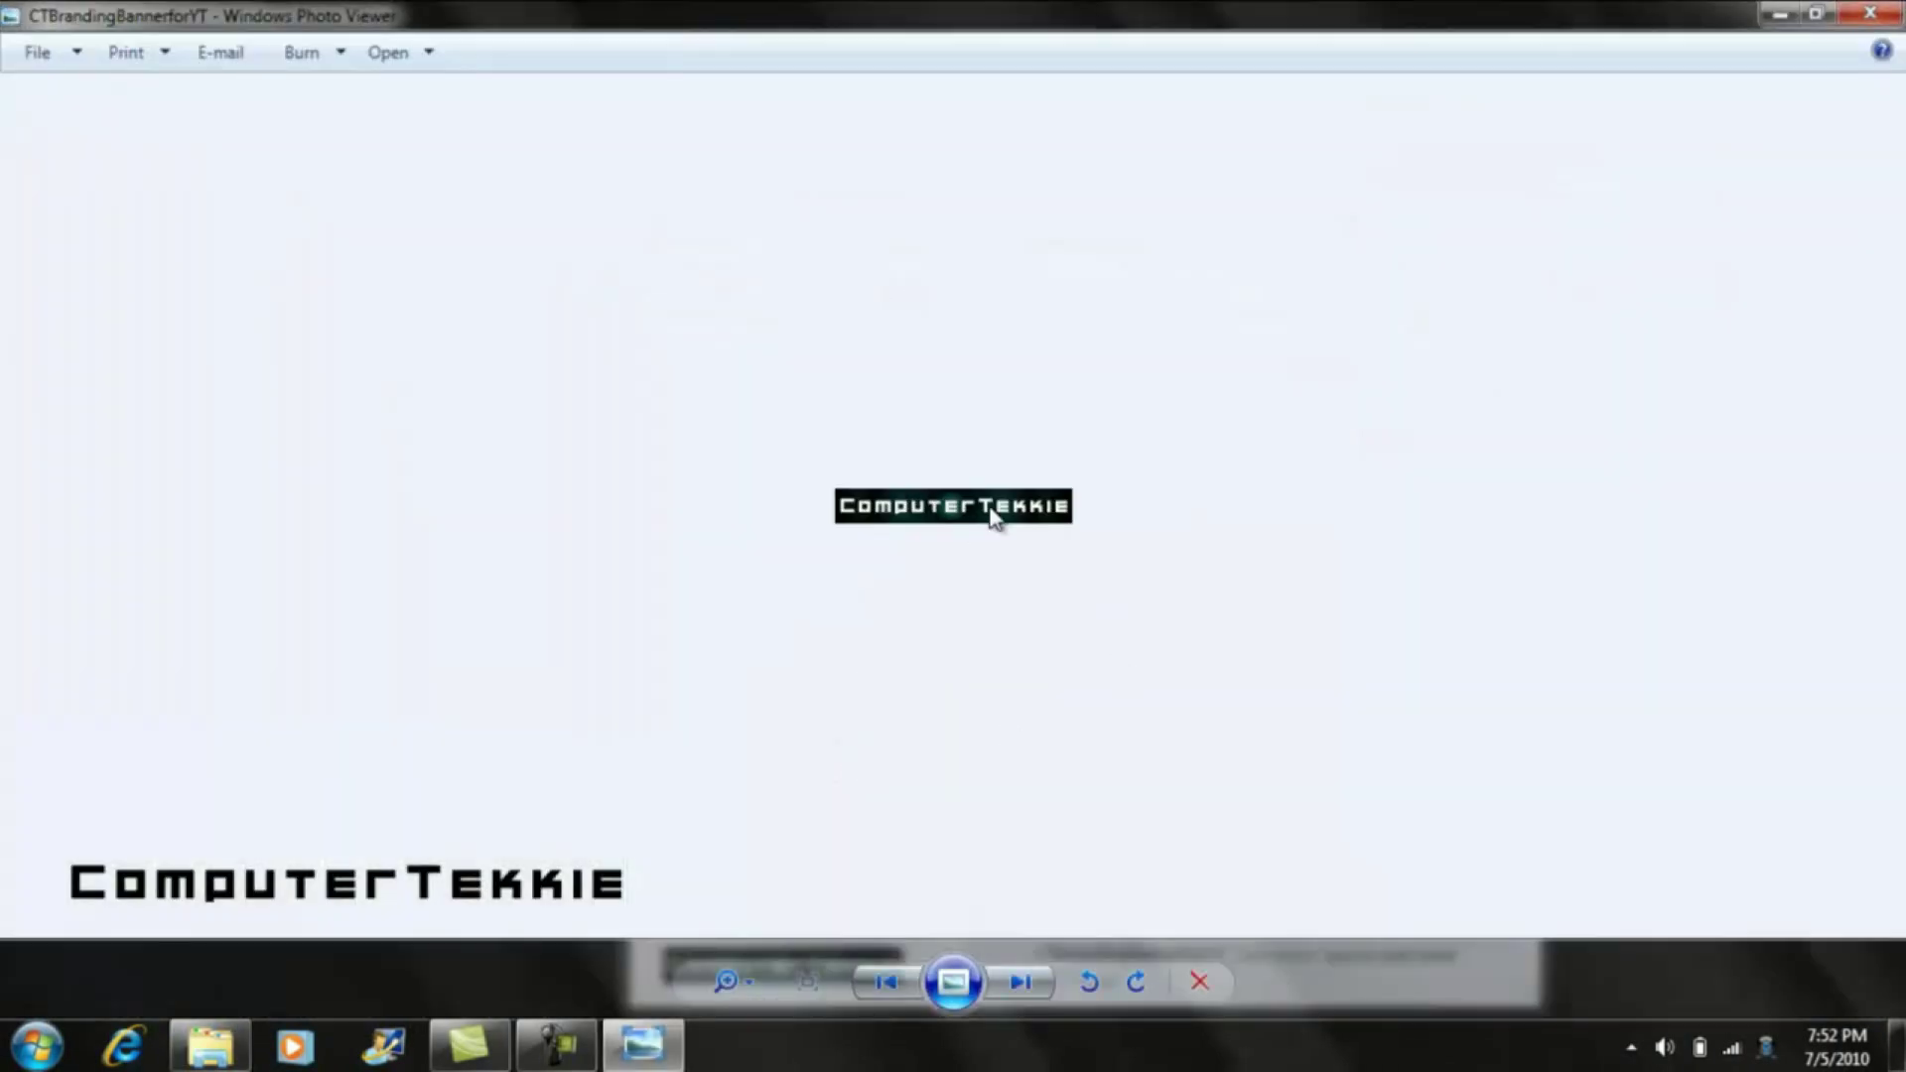
scroll(996, 514, "up", 5)
scroll(995, 513, "down", 2)
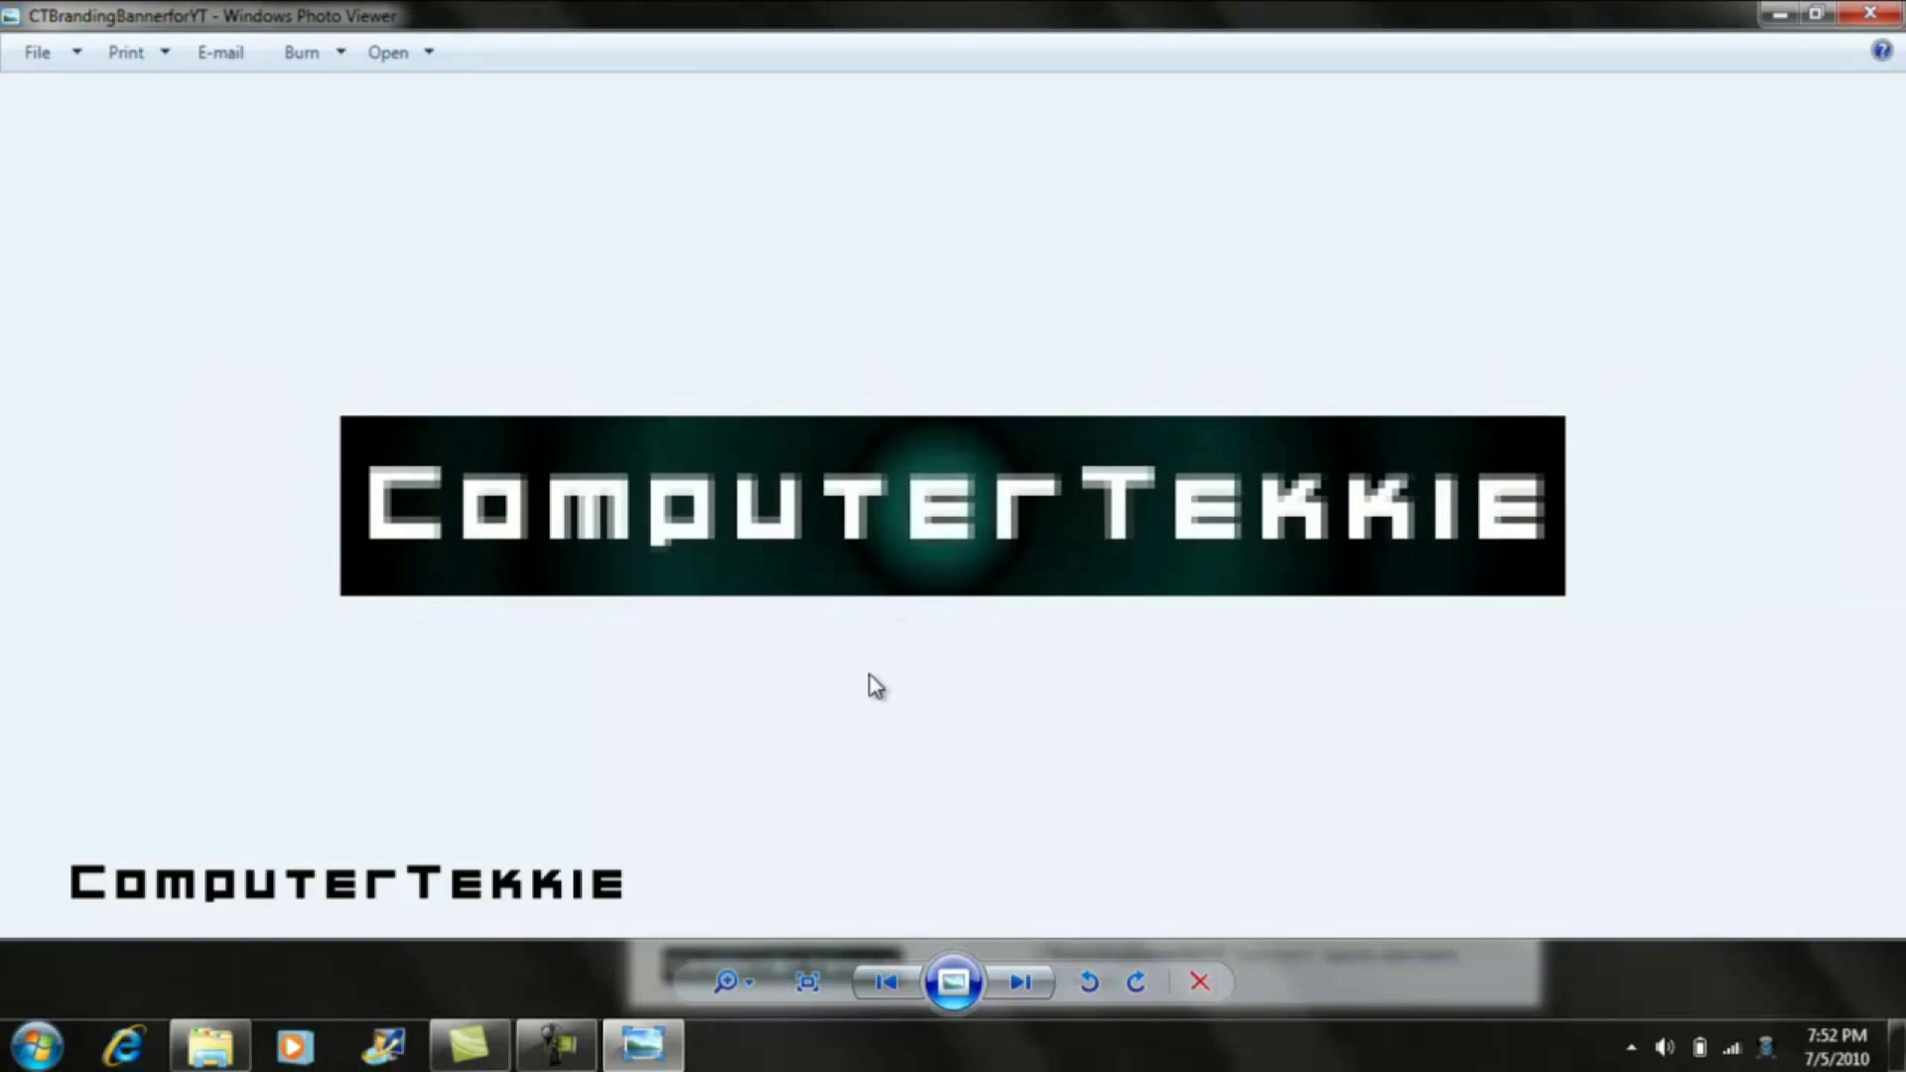
scroll(873, 683, "up", 3)
scroll(874, 690, "down", 7)
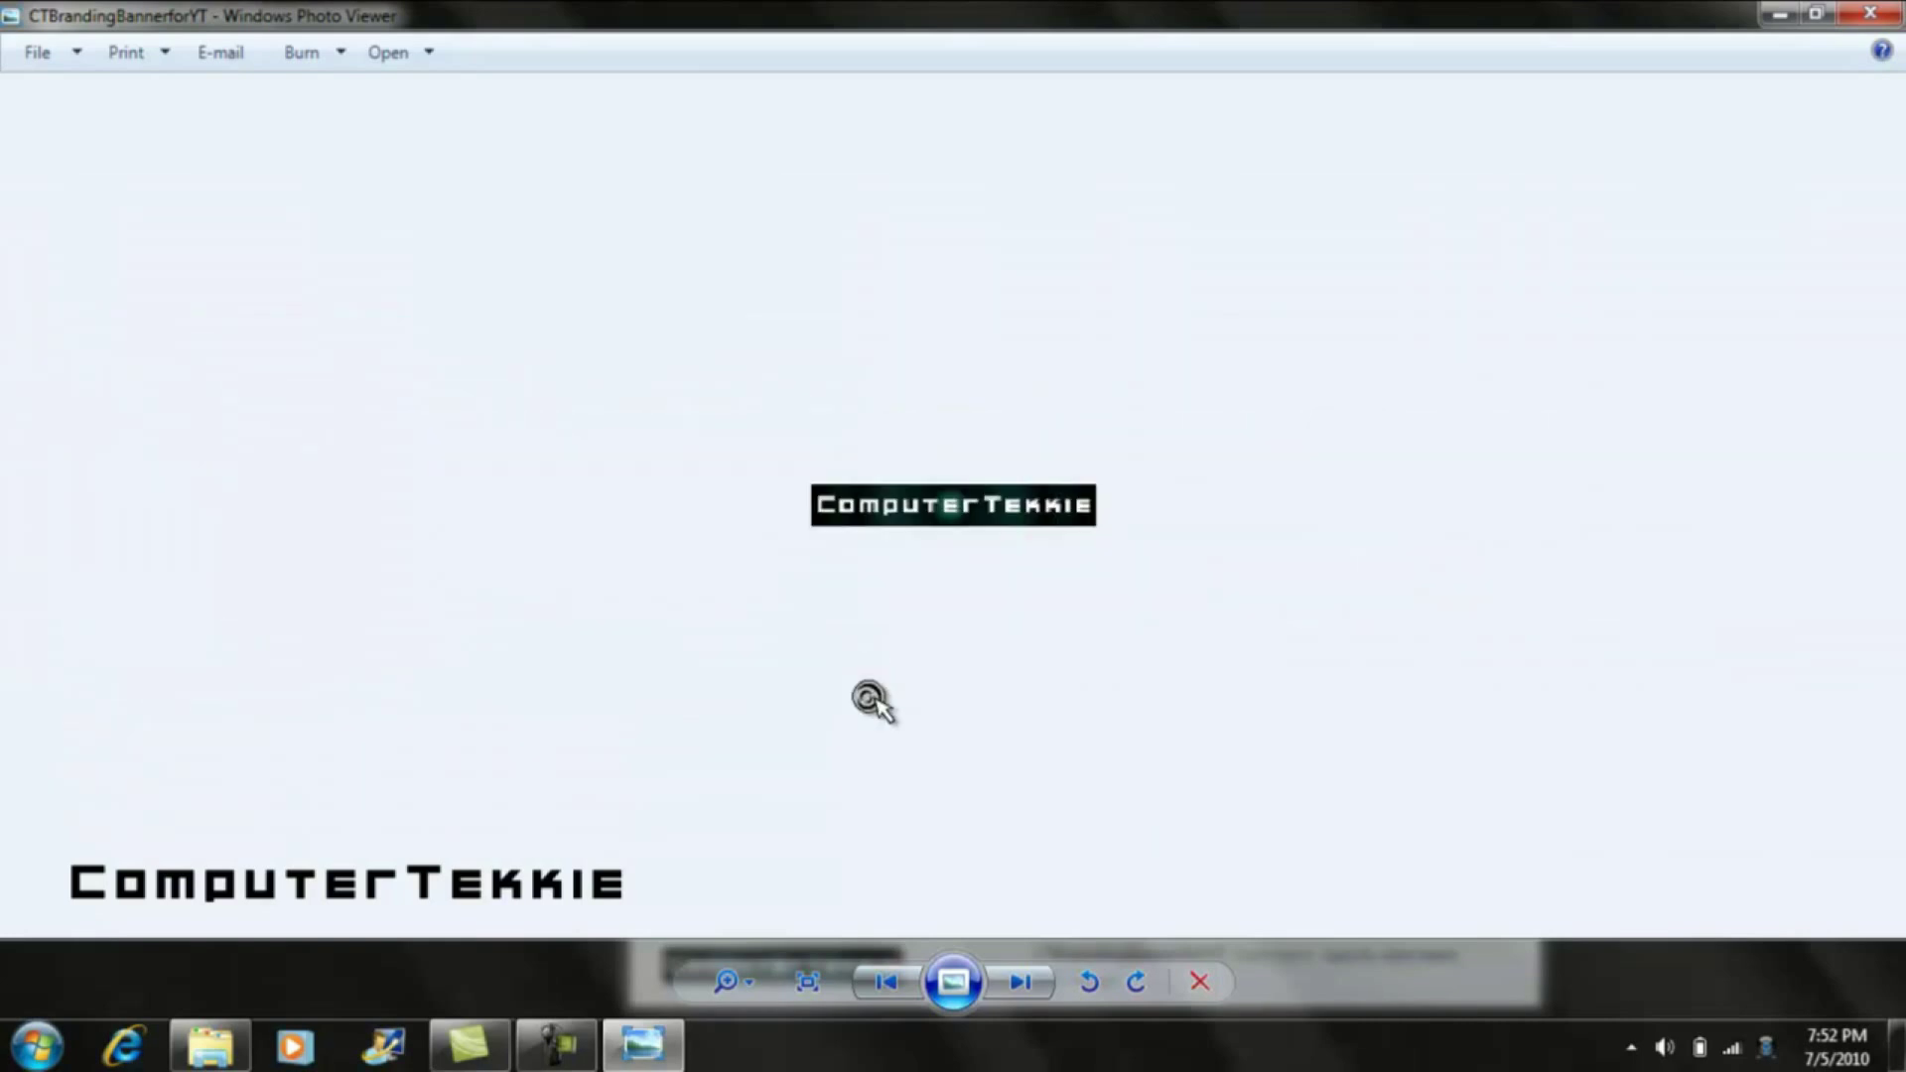
scroll(874, 703, "down", 2)
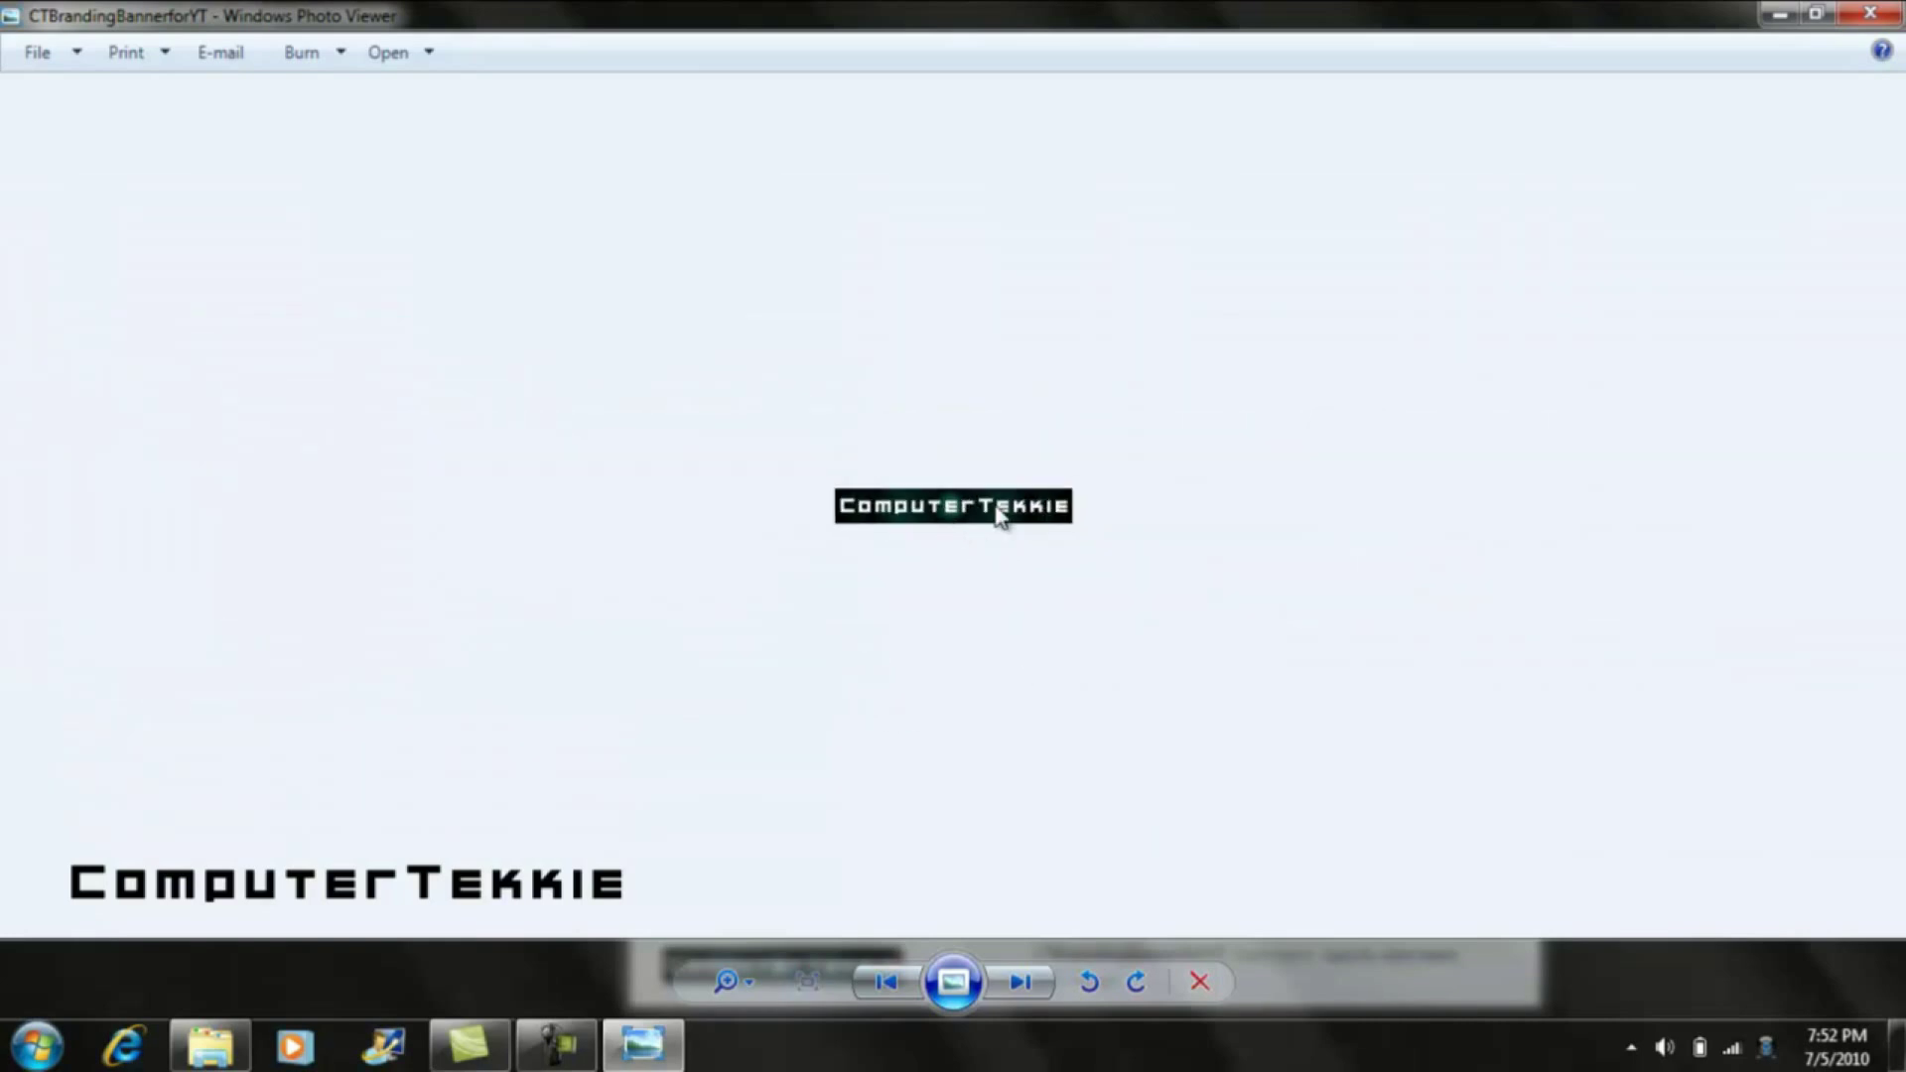